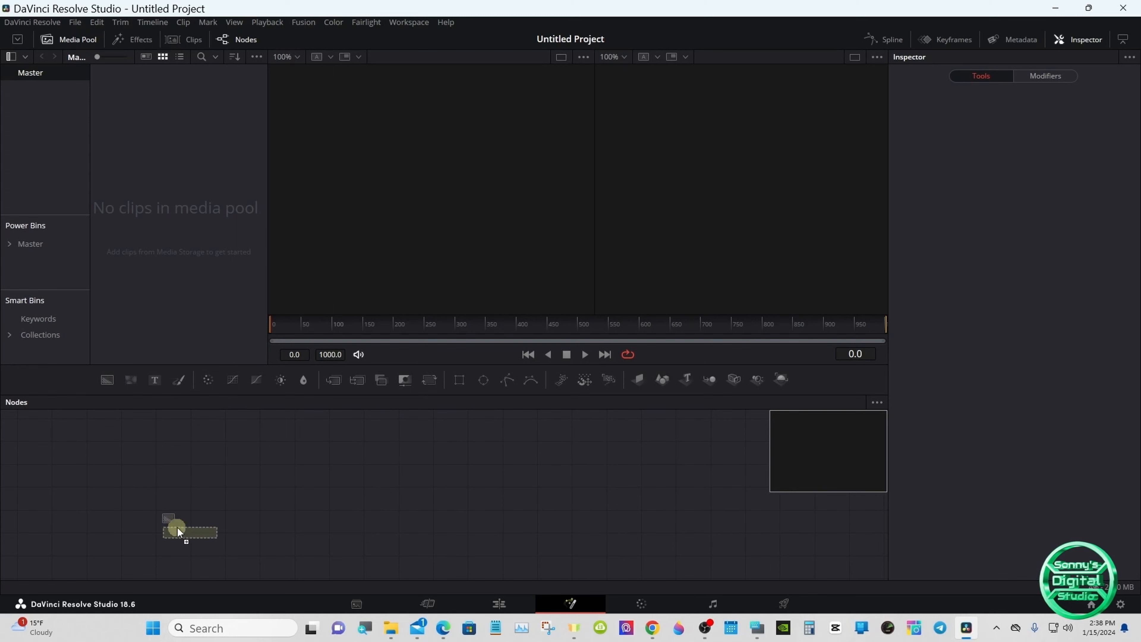
Place a Background node connected to a MediaOut node, move it closer to the output, and set the background's alpha to 0
left_click_drag(178, 530, 752, 533)
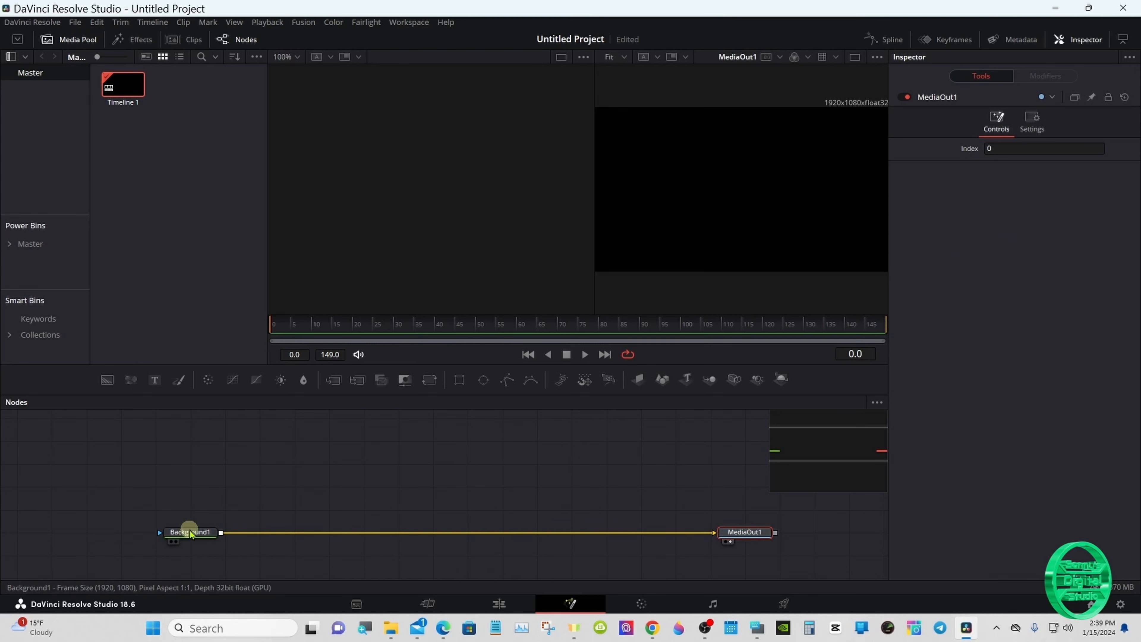
left_click_drag(188, 532, 507, 537)
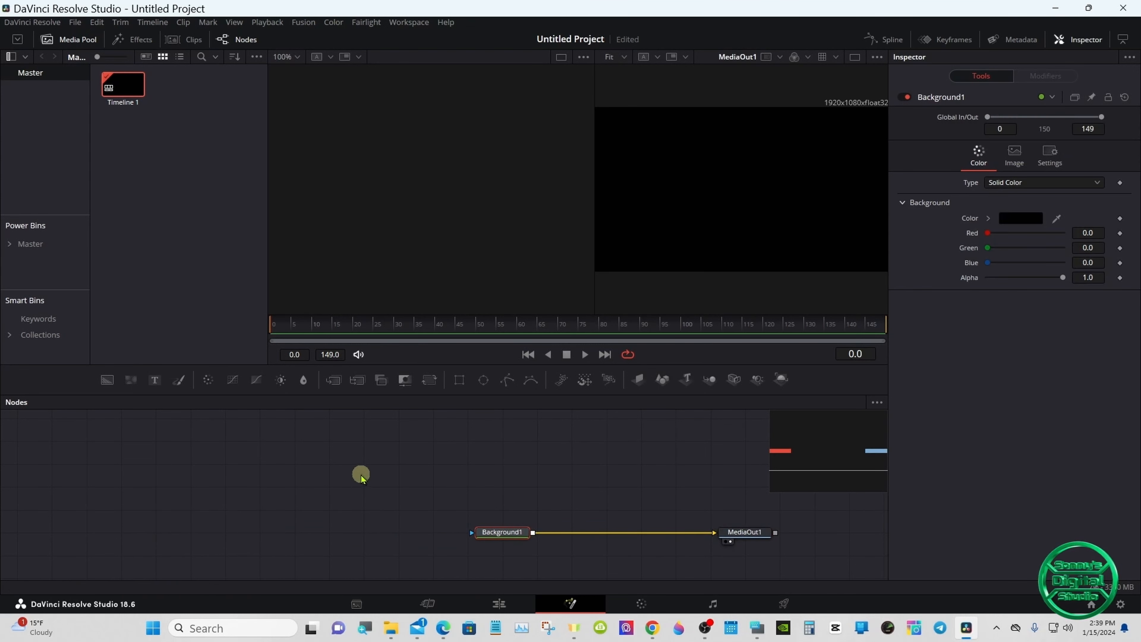
left_click(360, 475)
left_click(501, 532)
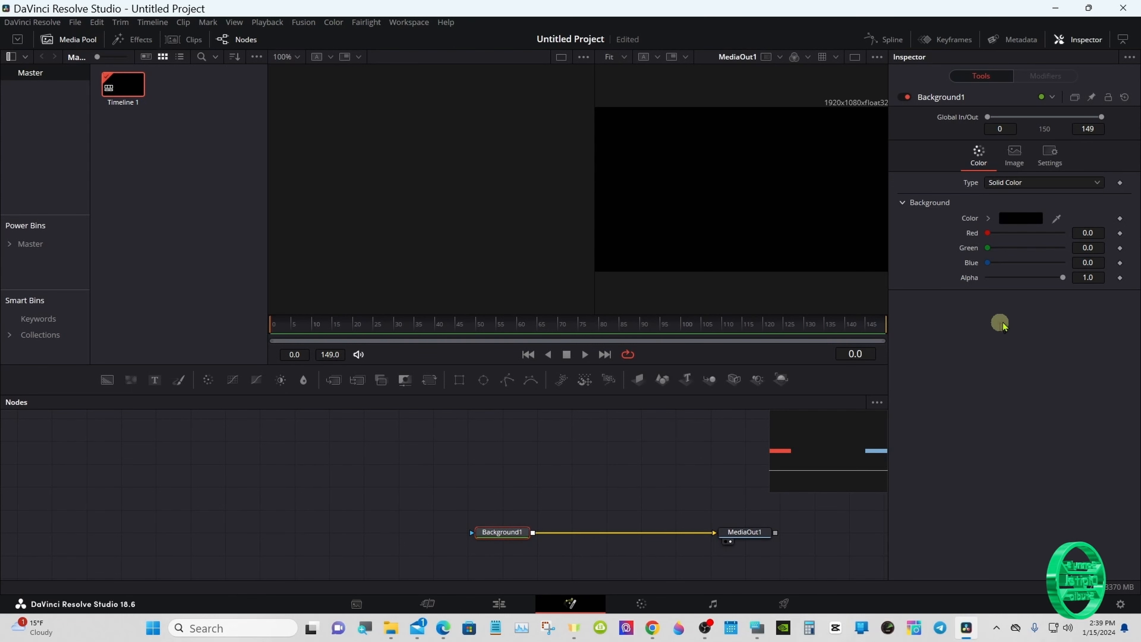
left_click_drag(1062, 277, 953, 279)
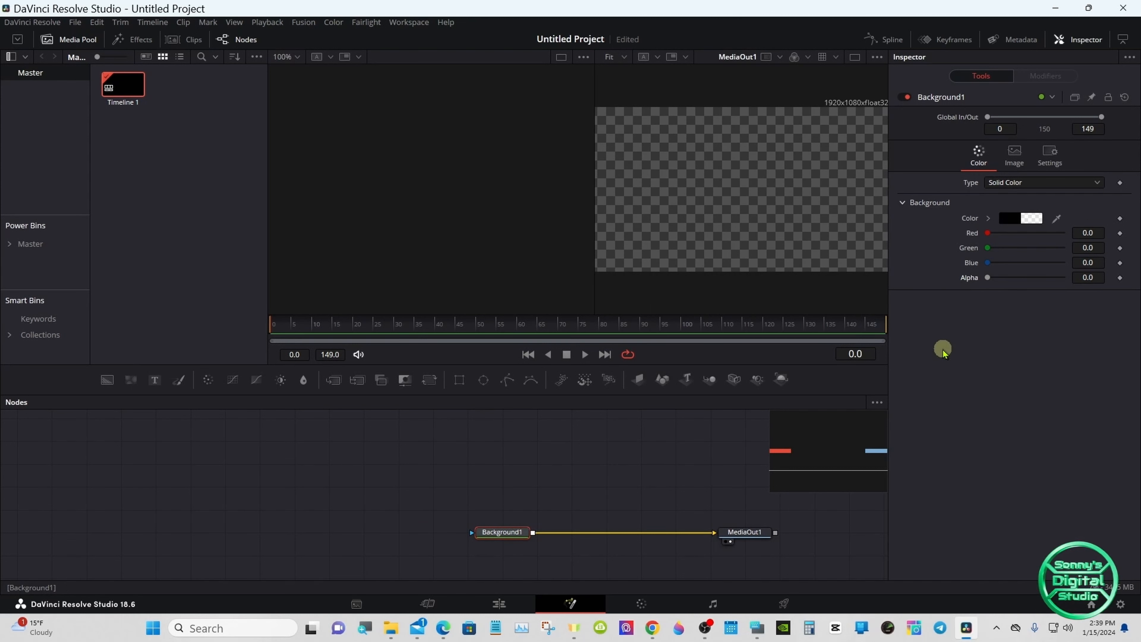
Build a chain of Text3D, Merge3D, Camera3D and Renderer3D nodes and merge the renderer's output over the background
left_click(409, 474)
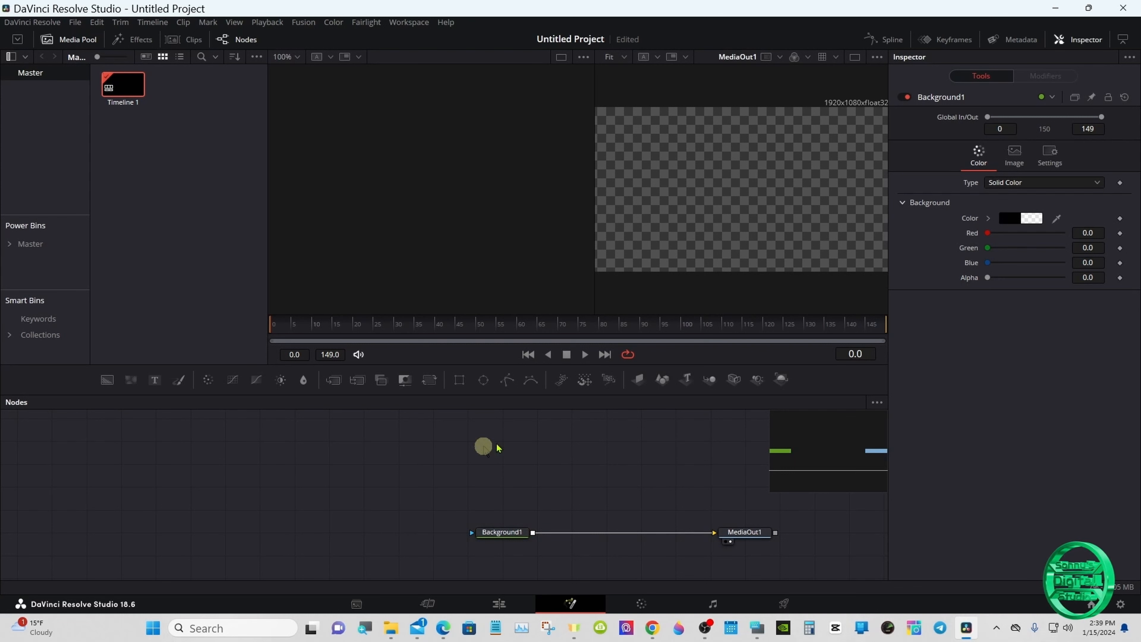
left_click(689, 378)
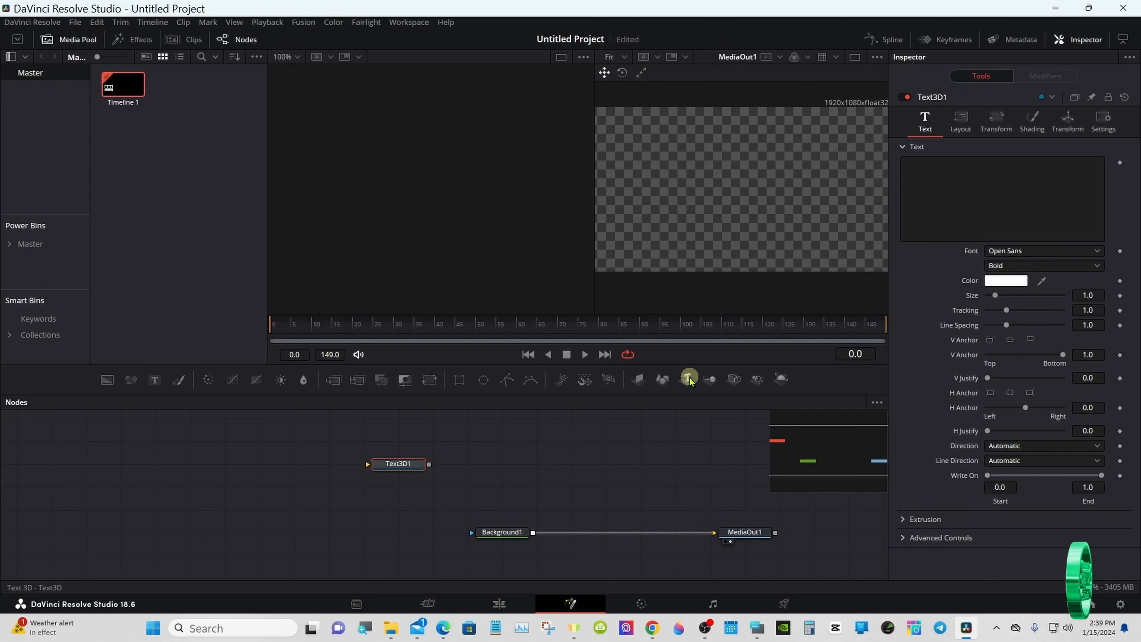
left_click(710, 379)
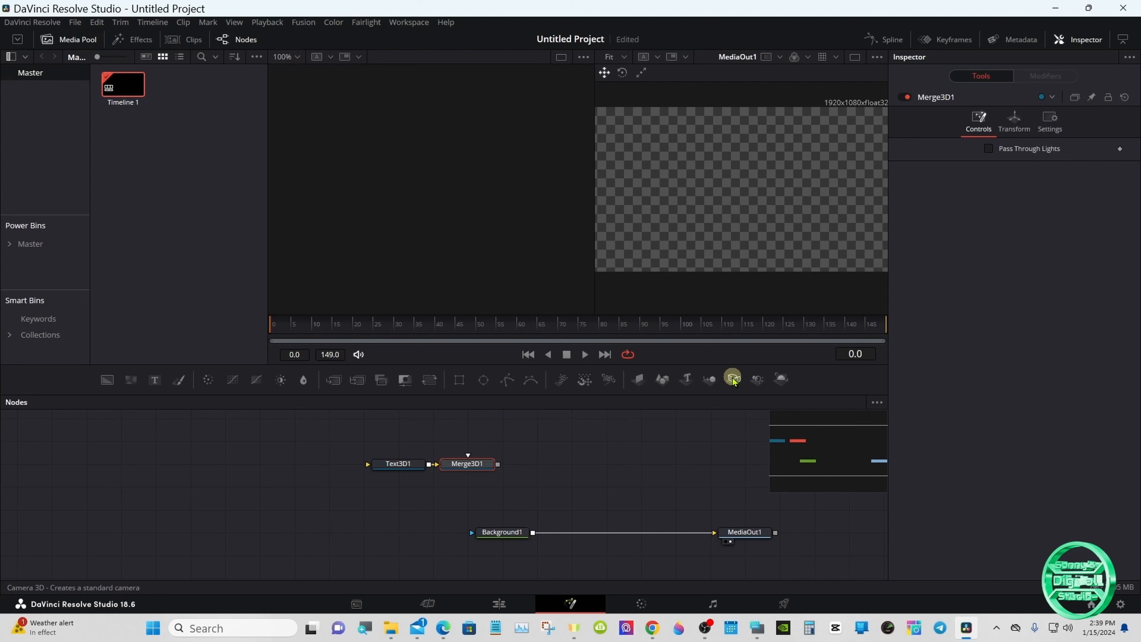
left_click(733, 379)
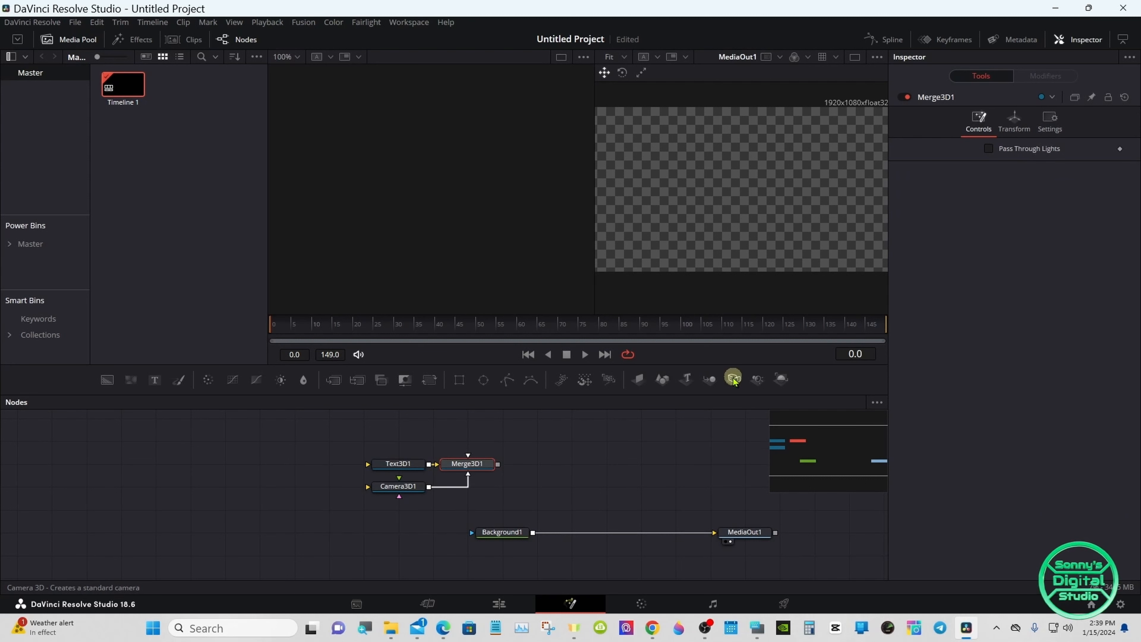
left_click(780, 377)
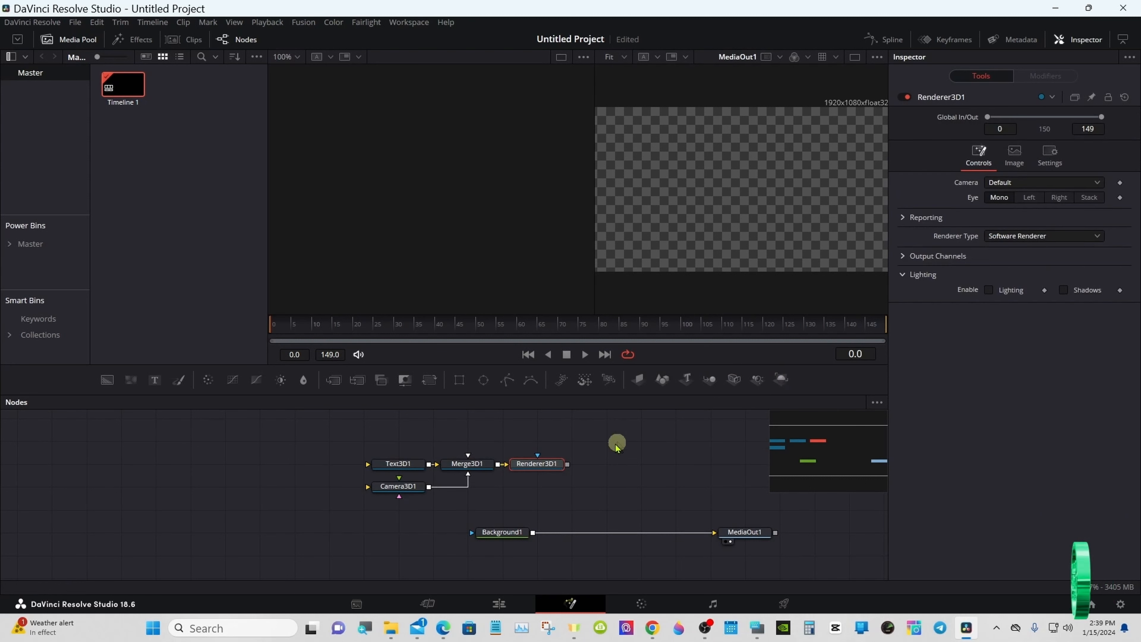
left_click_drag(556, 463, 533, 533)
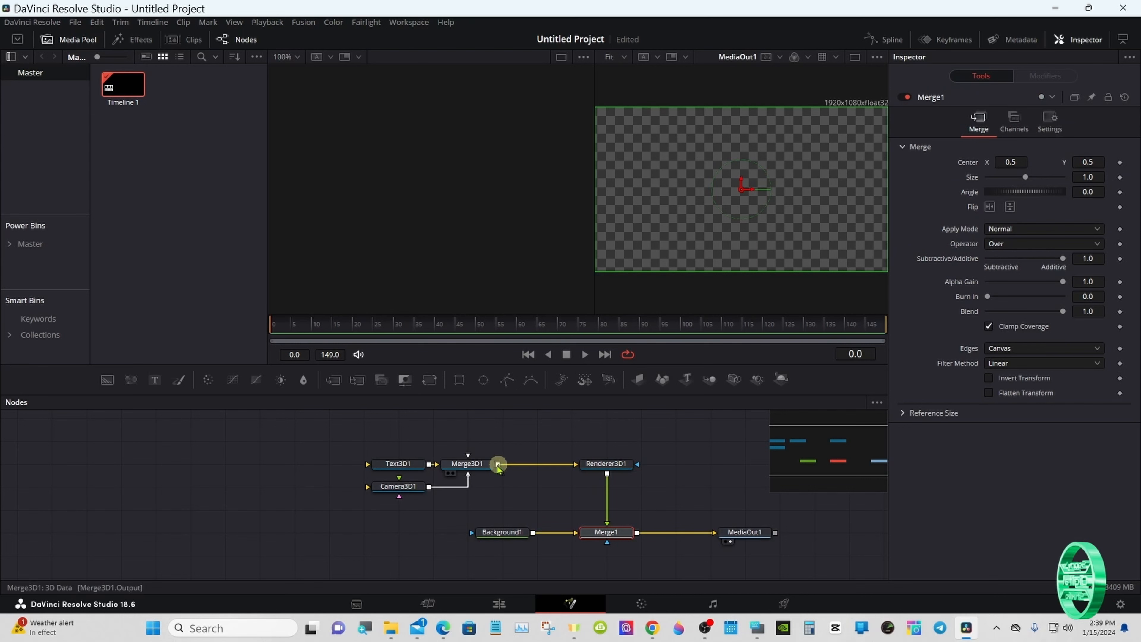
Spread out the node graph, moving Text3D1 away from Merge3D1 and placing Camera3D1, Renderer3D1 and Merge1 nearer the output
left_click_drag(398, 462, 327, 467)
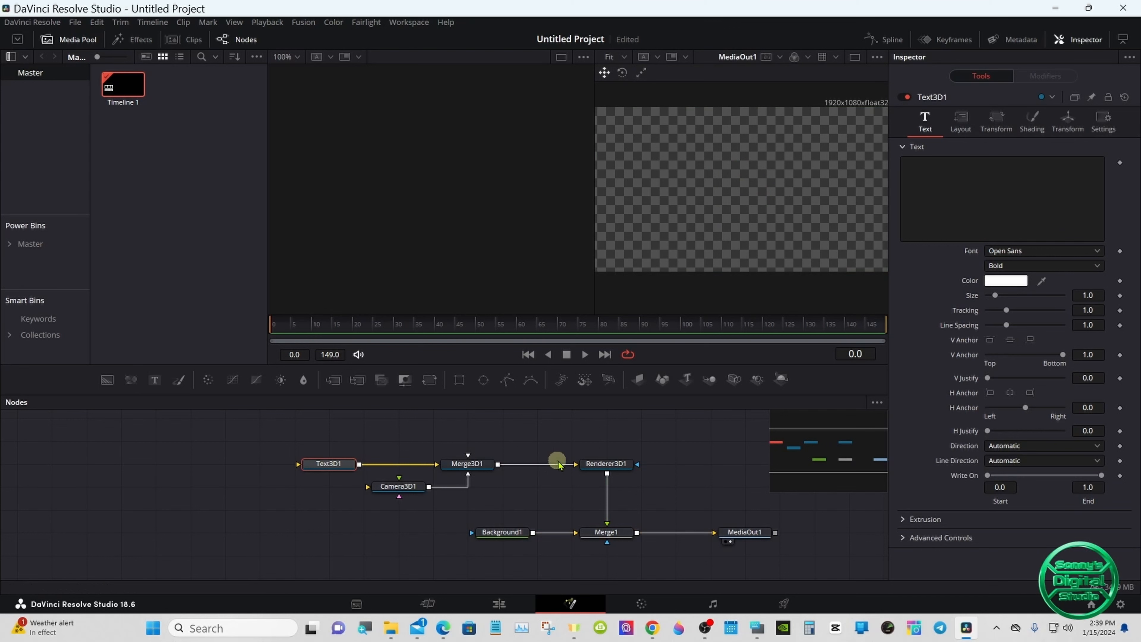
left_click_drag(595, 450, 683, 538)
left_click(503, 495)
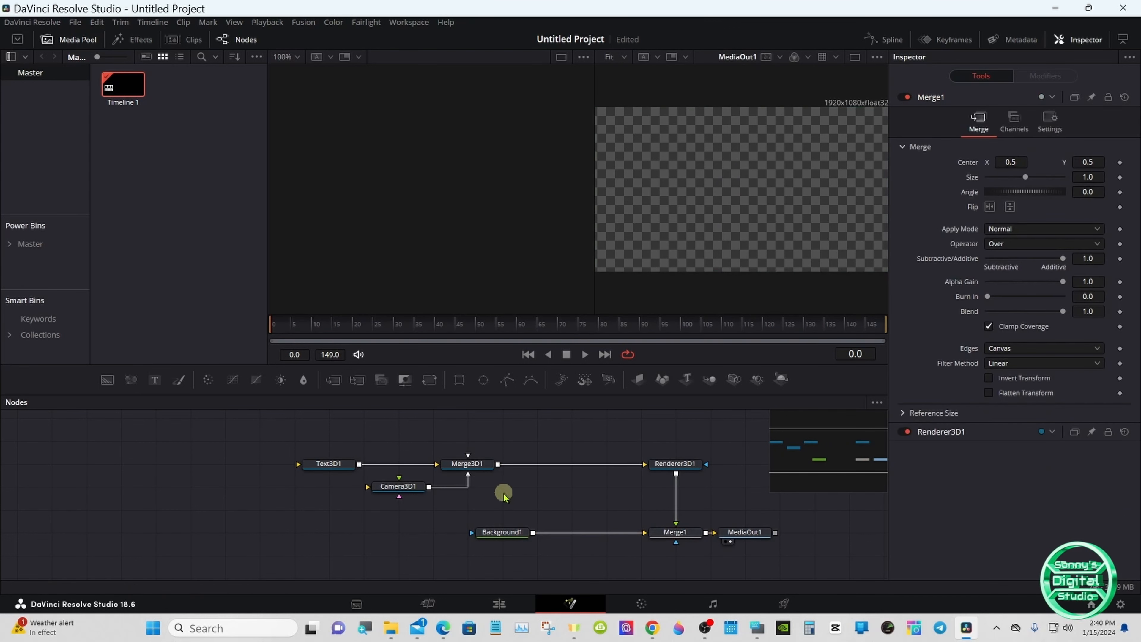
left_click_drag(459, 463, 559, 468)
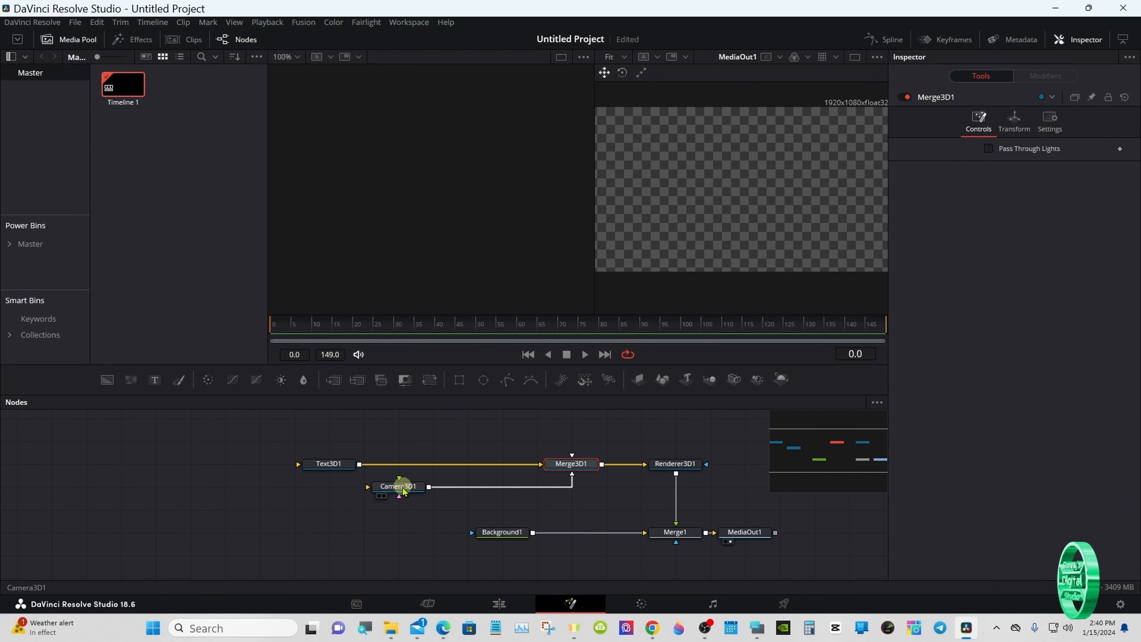
left_click_drag(396, 490, 604, 492)
Enter "Resolve" as the text of Text3D1 and show Merge3D1 in the empty viewer
left_click(354, 465)
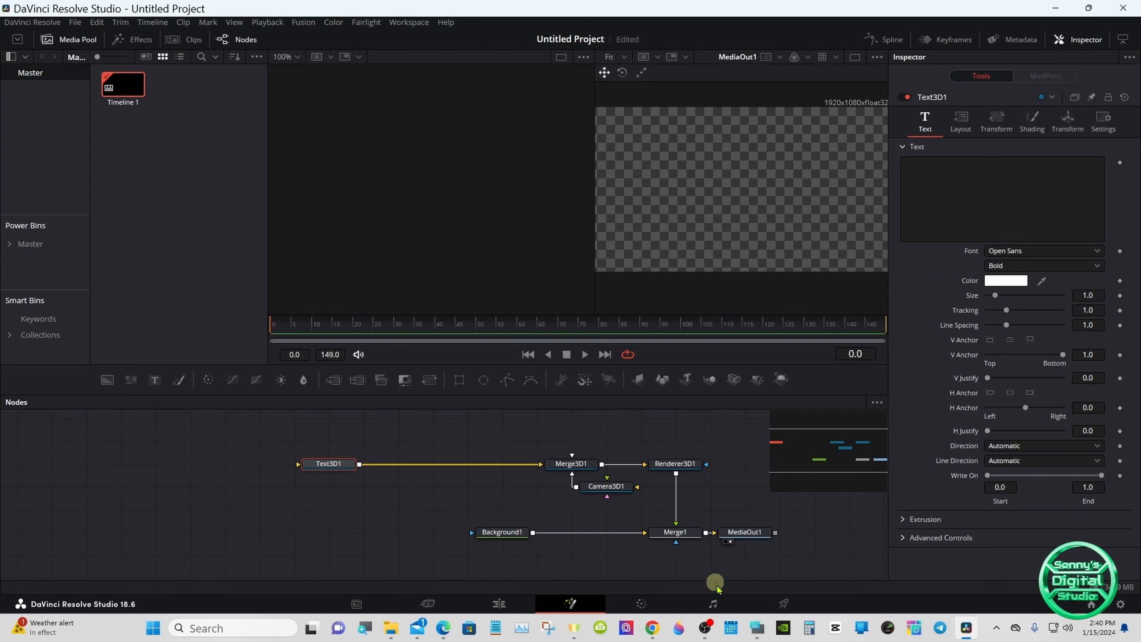
left_click(757, 628)
left_click_drag(191, 484, 602, 455)
left_click(904, 173)
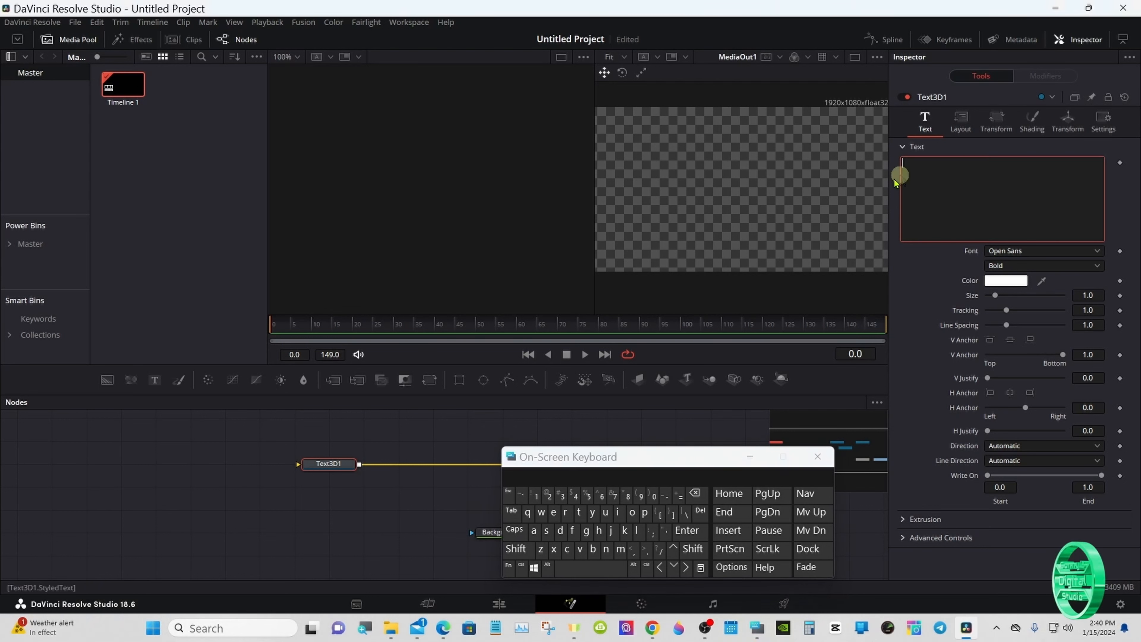
left_click(525, 549)
left_click(565, 513)
left_click(553, 512)
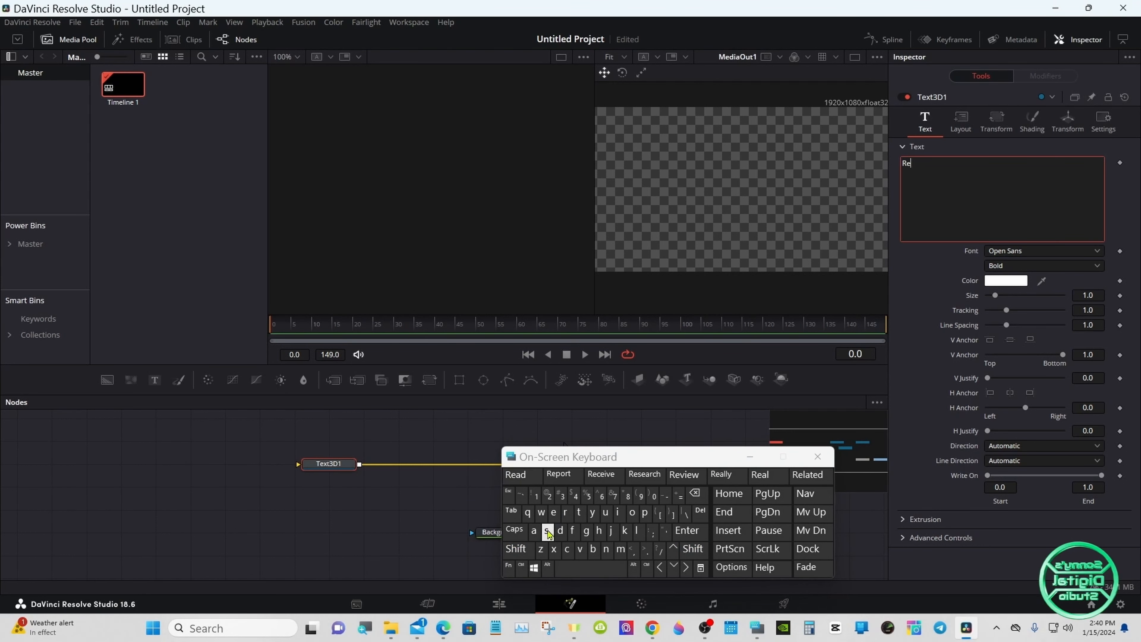
left_click(546, 531)
left_click(632, 512)
left_click(636, 531)
left_click(562, 475)
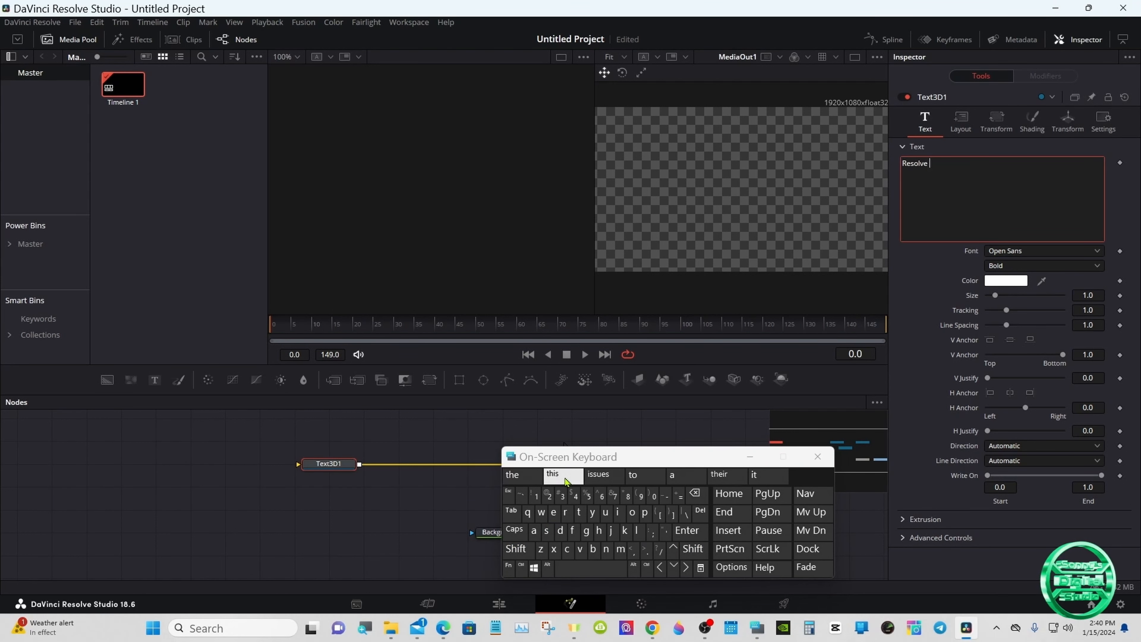
left_click(748, 458)
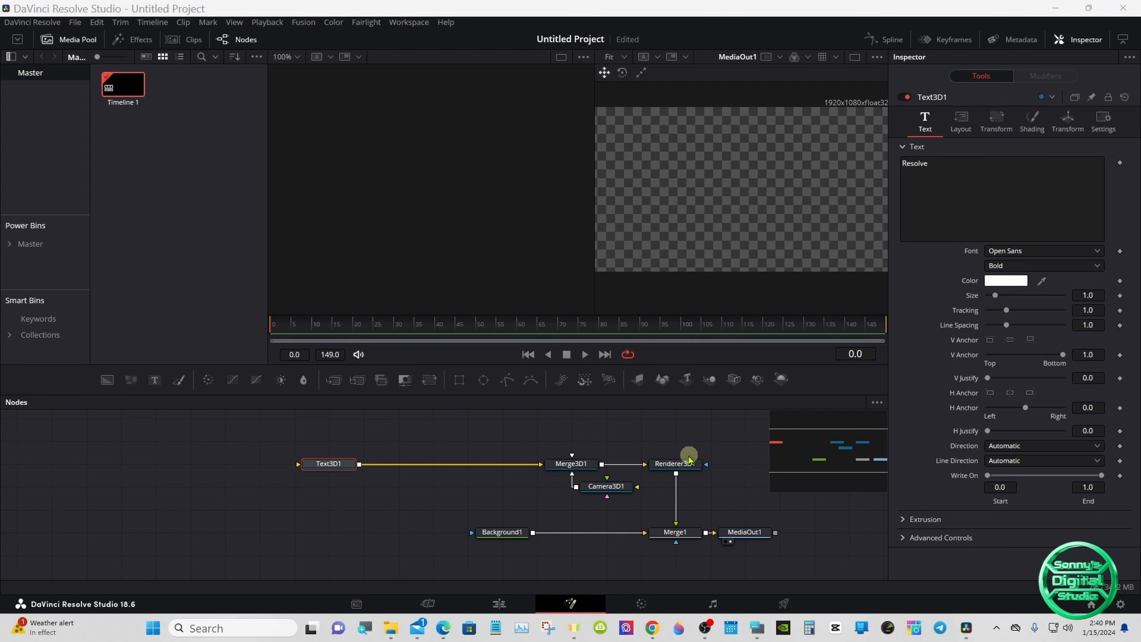
left_click_drag(582, 457, 474, 193)
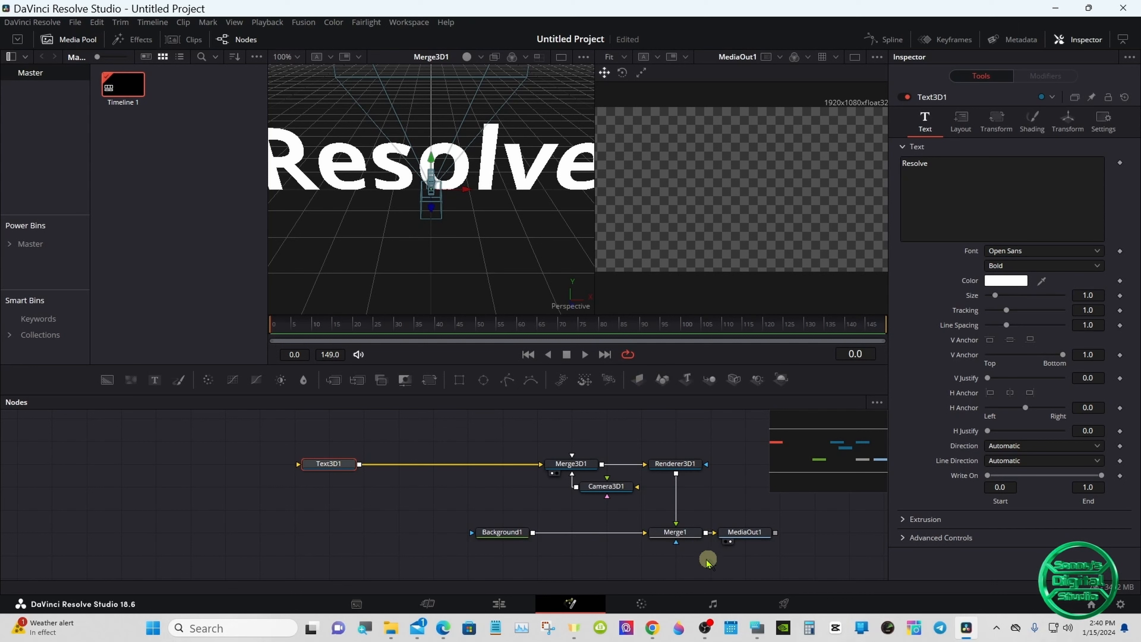
Enable Use Target for Camera3D1 and set its Z translation to 5.07
left_click(623, 490)
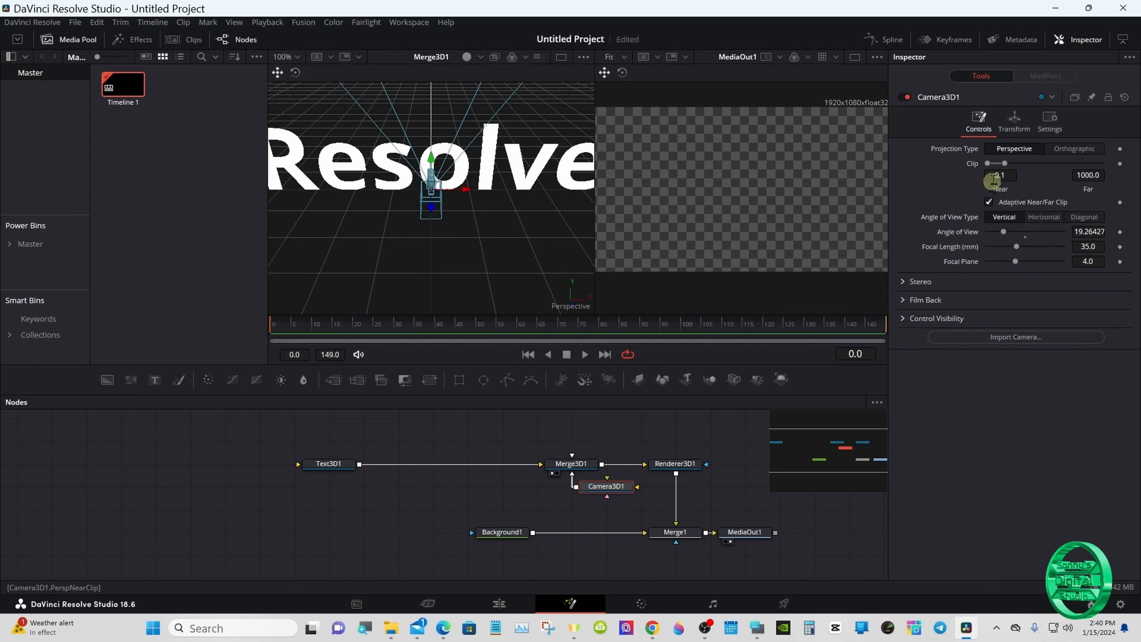
left_click(1022, 138)
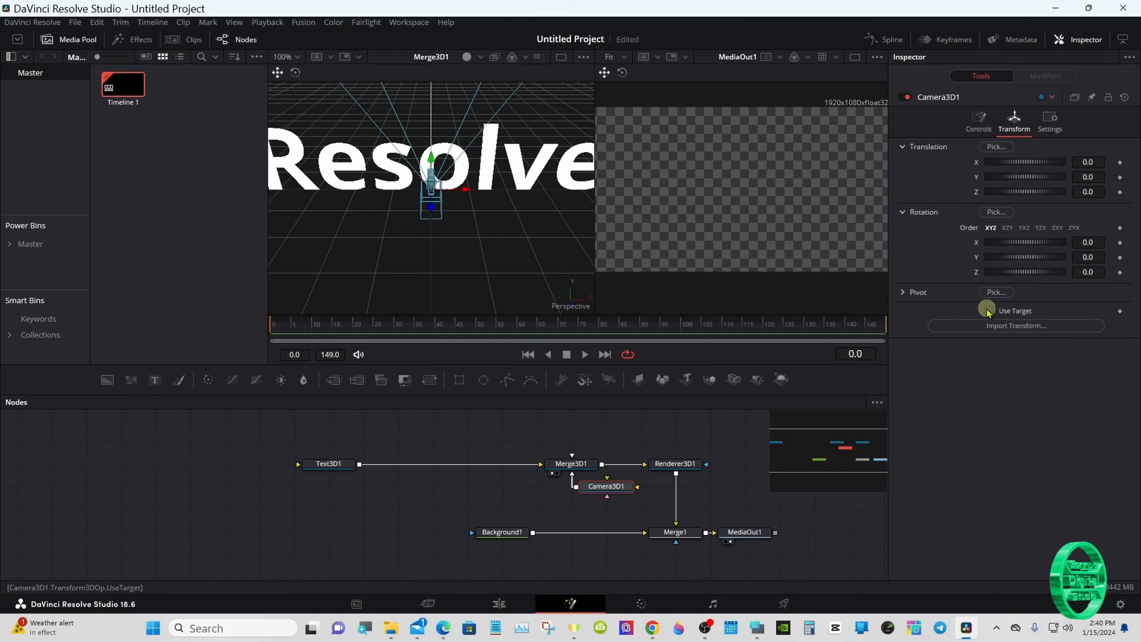
left_click(987, 311)
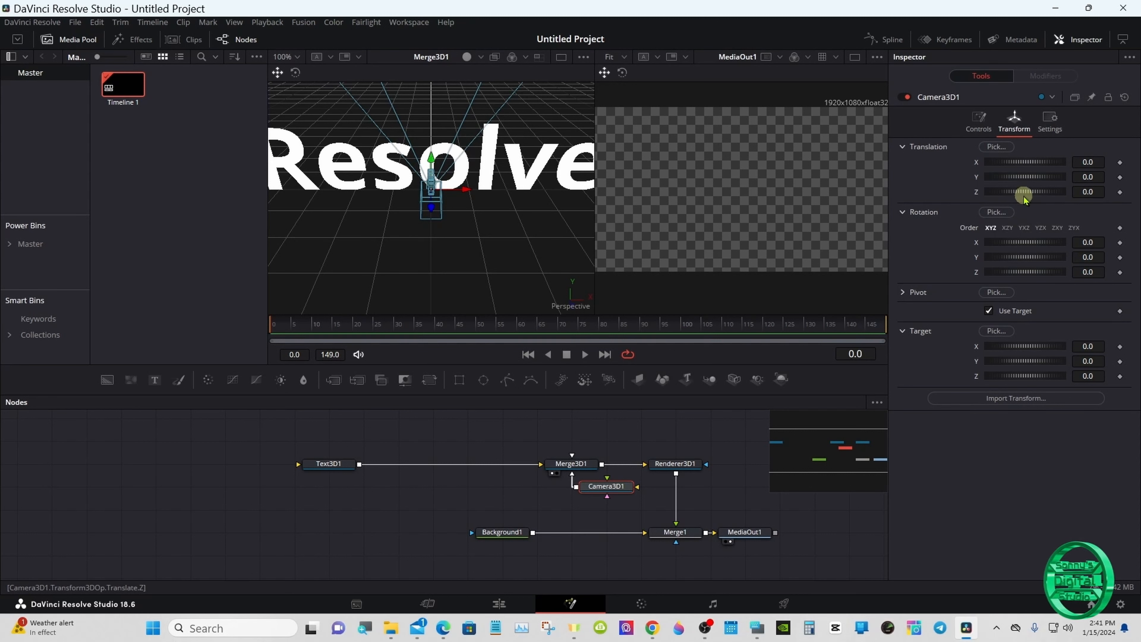
left_click_drag(1023, 192, 1037, 193)
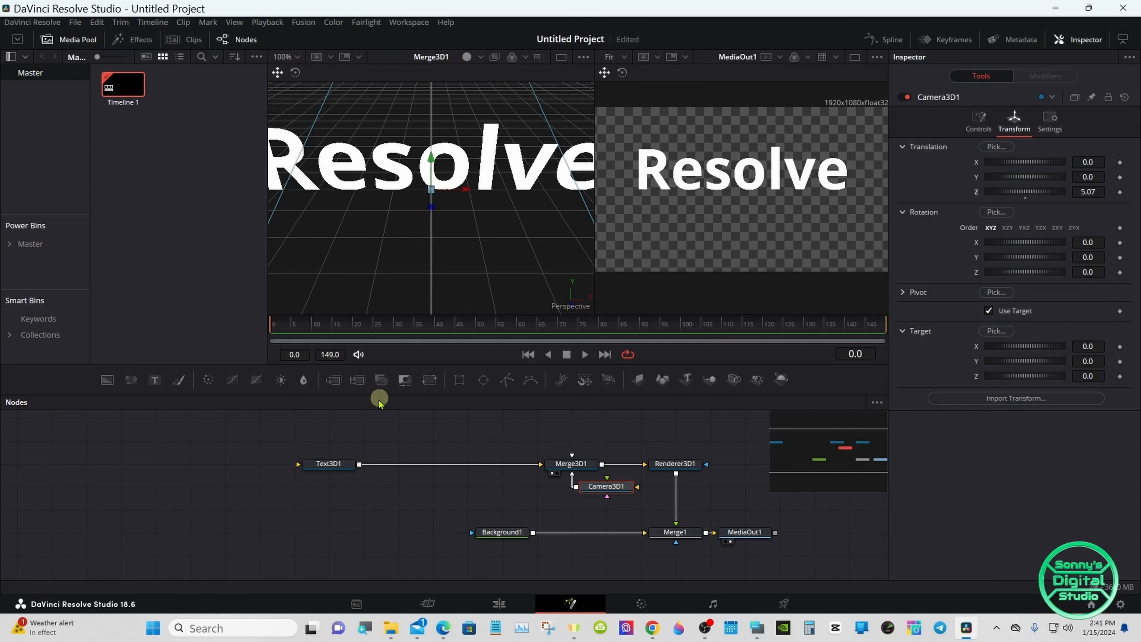
Centre the vertical anchor of the Text3D1 text and change its font to Nulshock
left_click(334, 463)
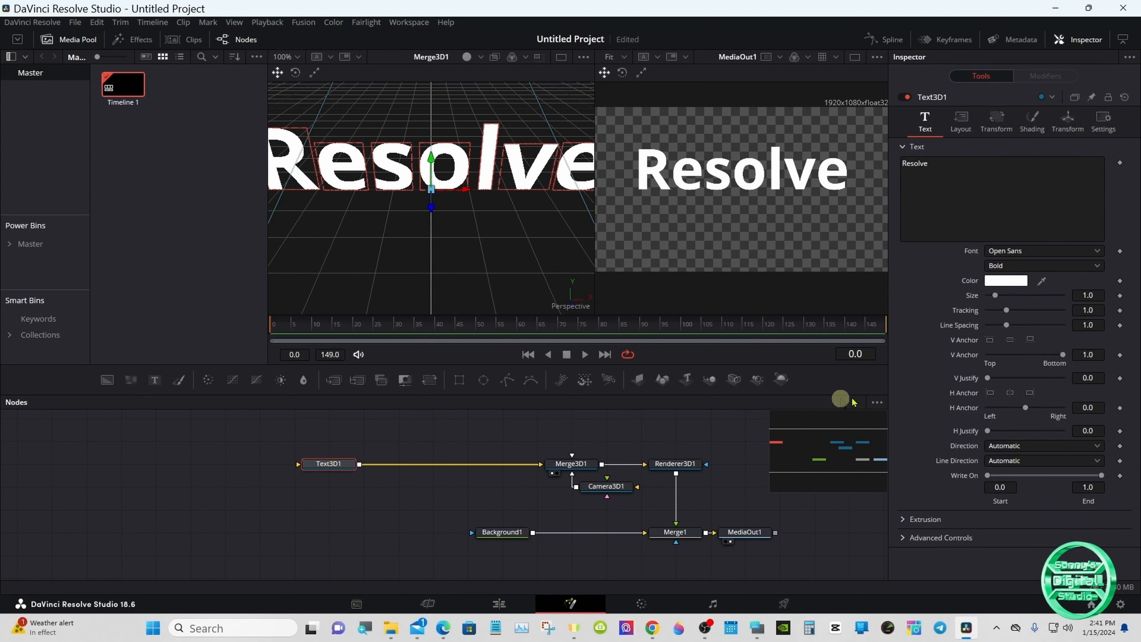
left_click(1009, 341)
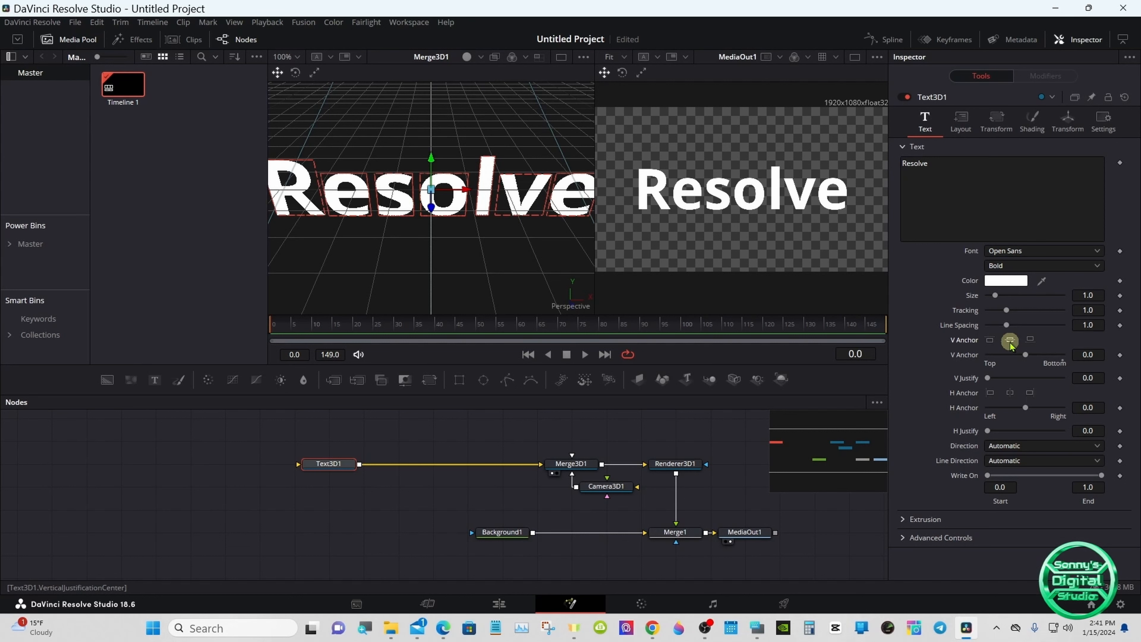
left_click(1019, 250)
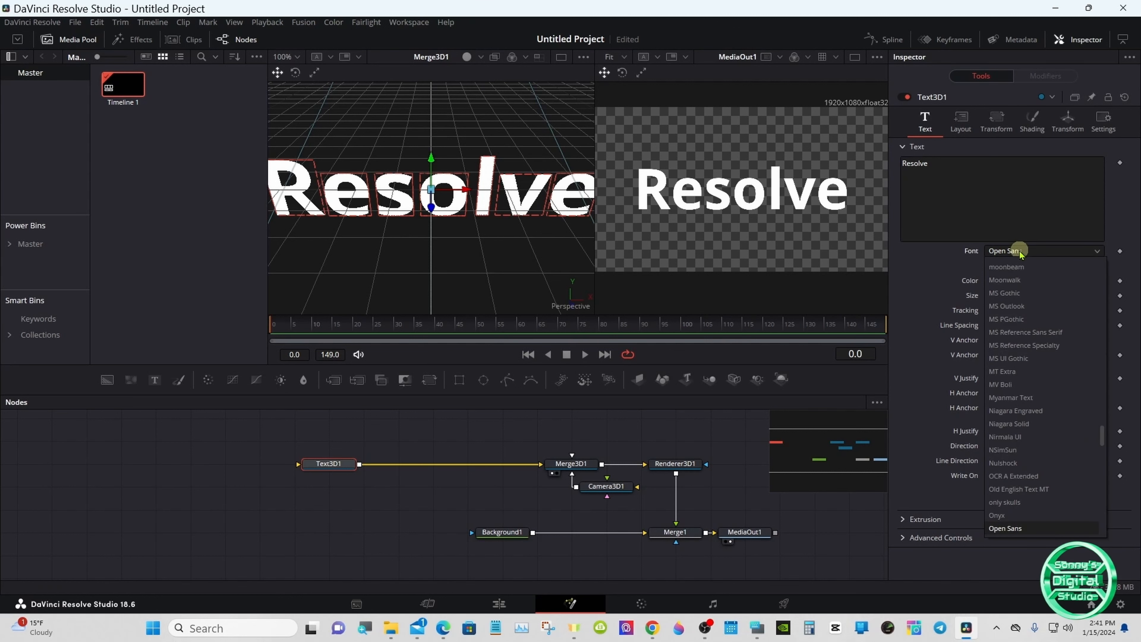
left_click(1027, 463)
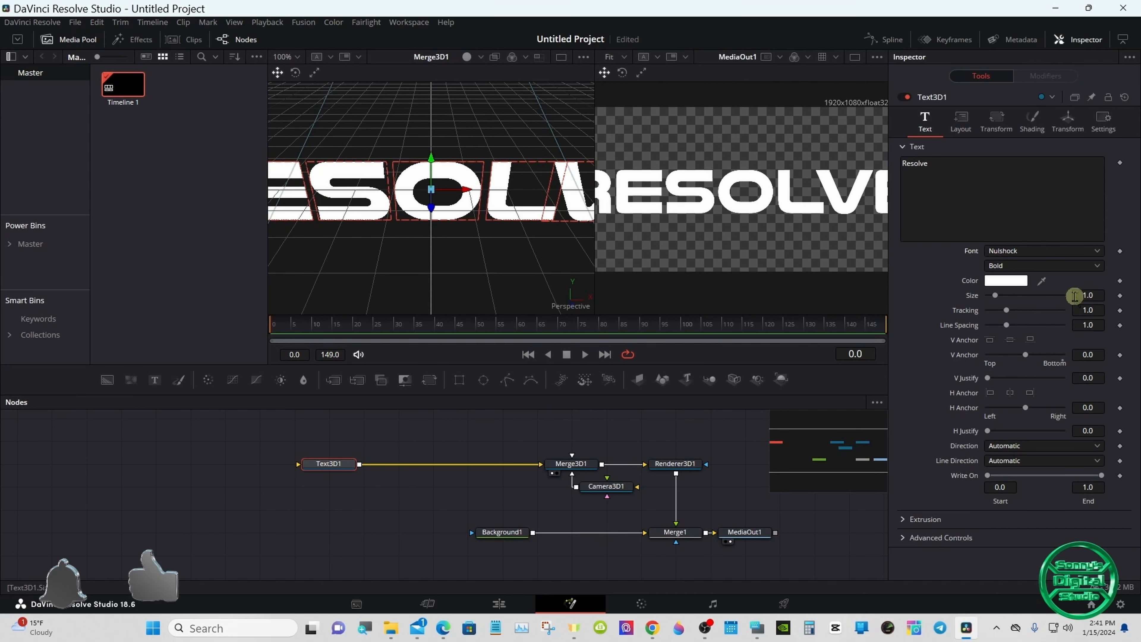
Move Camera3D1 back to a Z translation of 7.39 so the whole word fits the frame
left_click(621, 488)
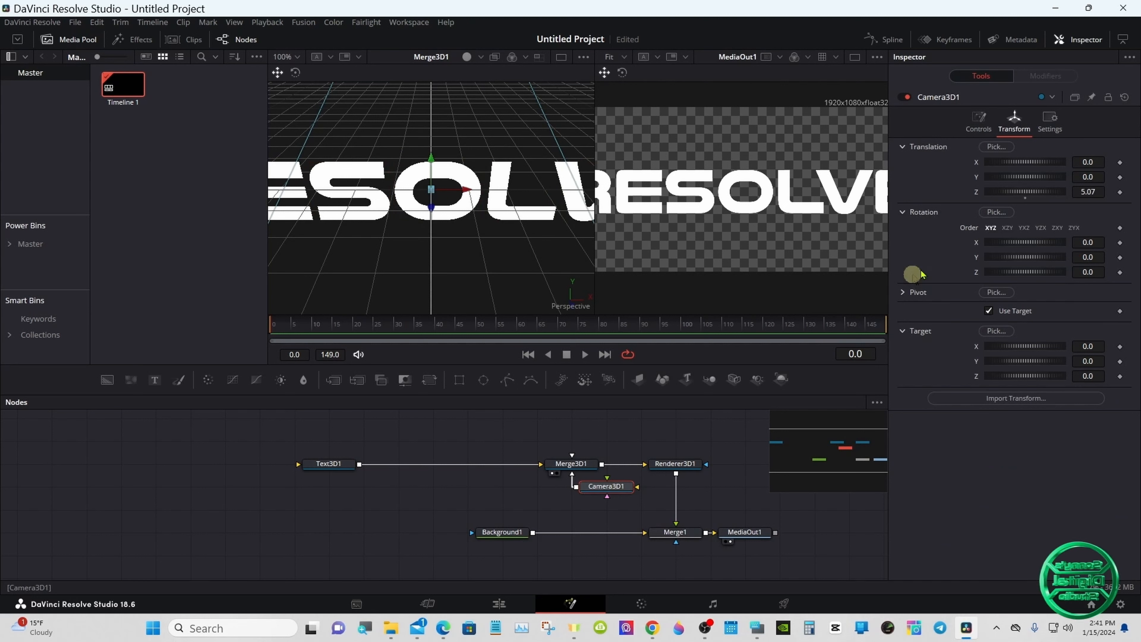
left_click_drag(1019, 191, 1032, 194)
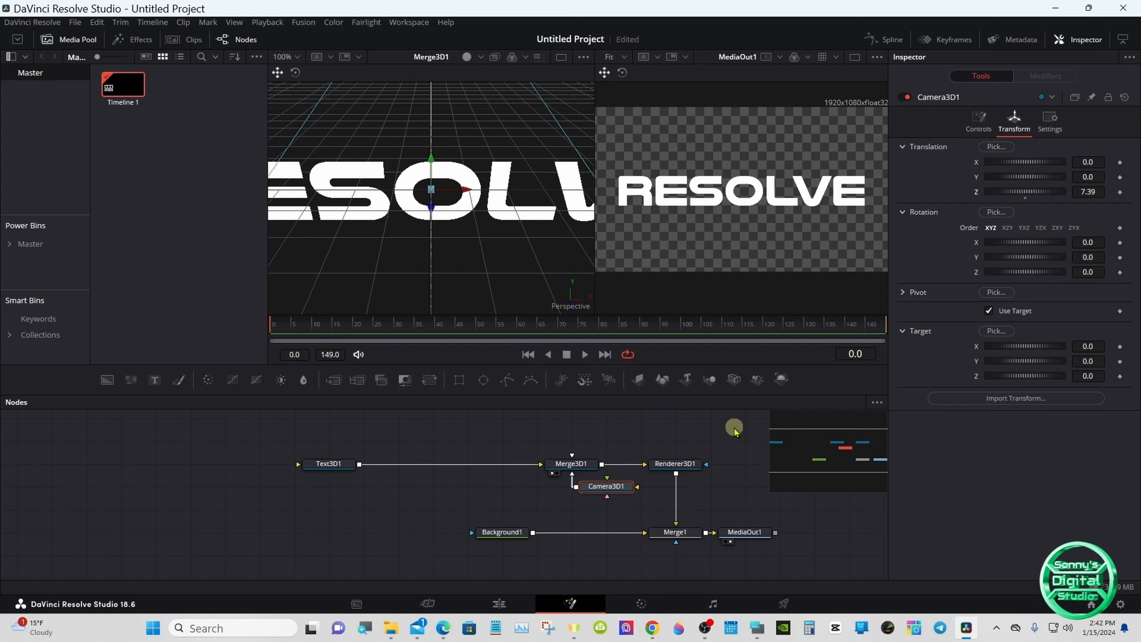
Turn off Use One Material in Text3D1's shading and increase the shading Y size to make the letters taller
left_click(350, 464)
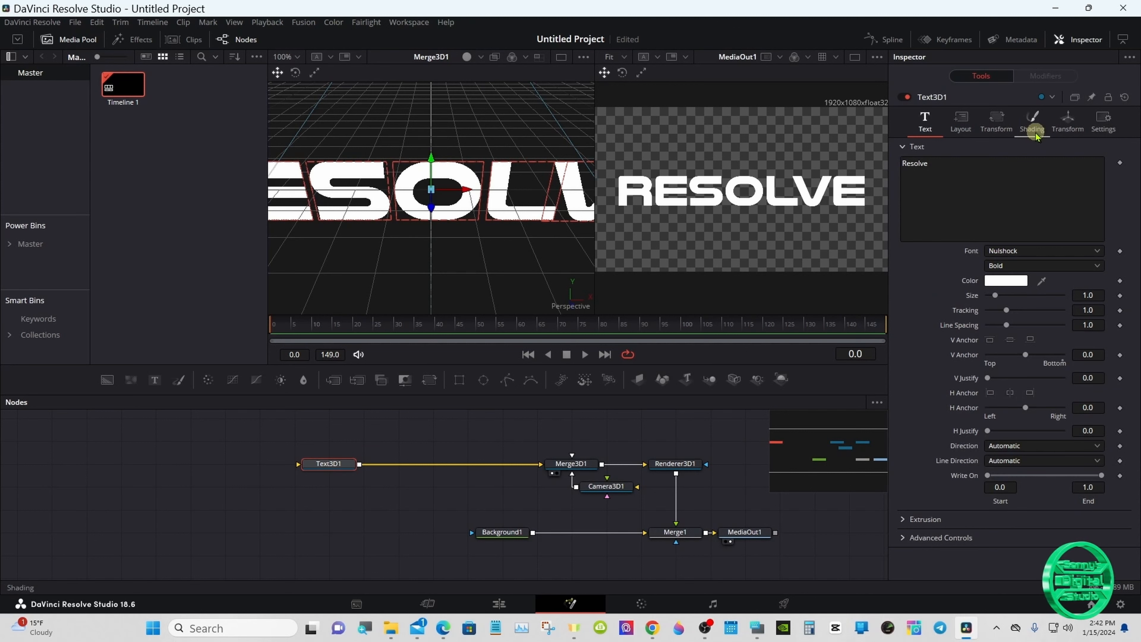
left_click(1032, 124)
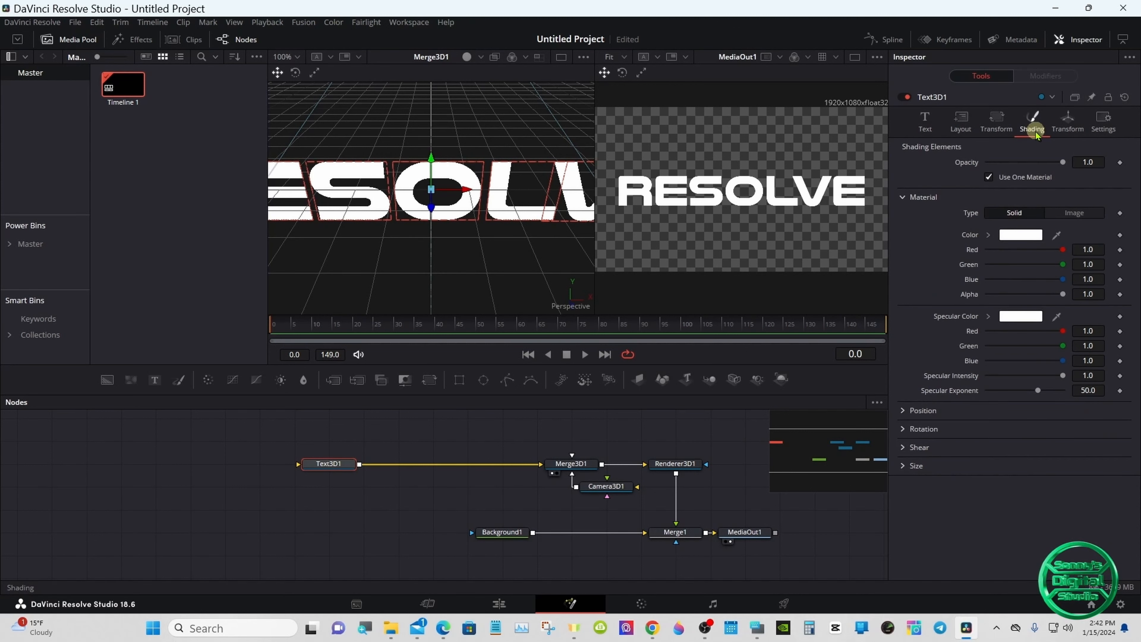
left_click(989, 178)
left_click_drag(1132, 184, 1135, 374)
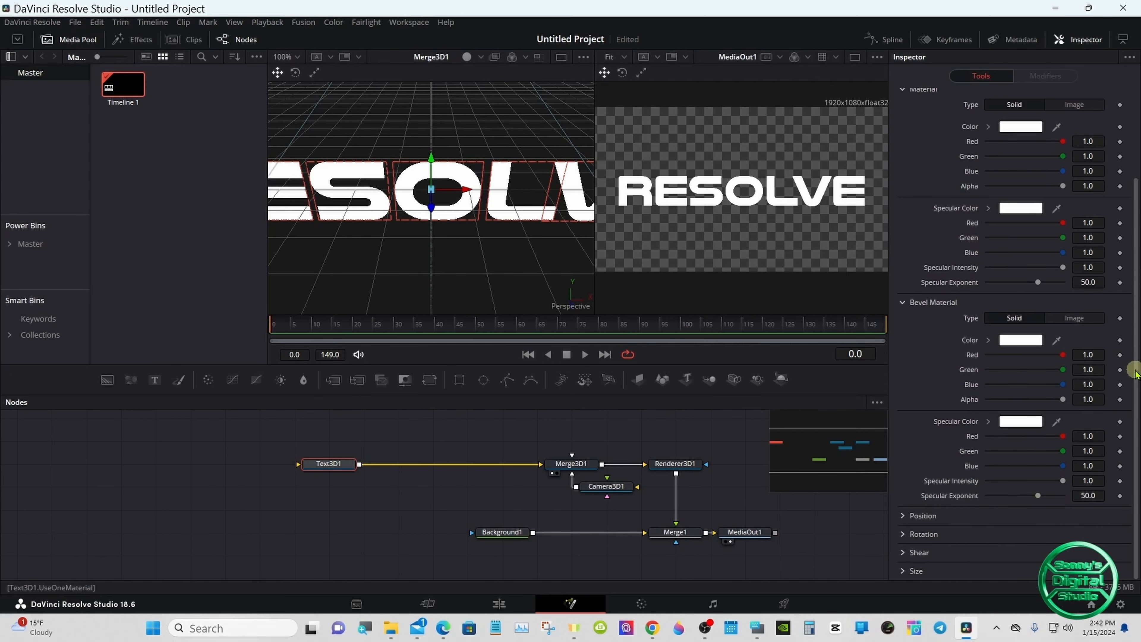
left_click(902, 571)
scroll(1133, 355, "down", 1)
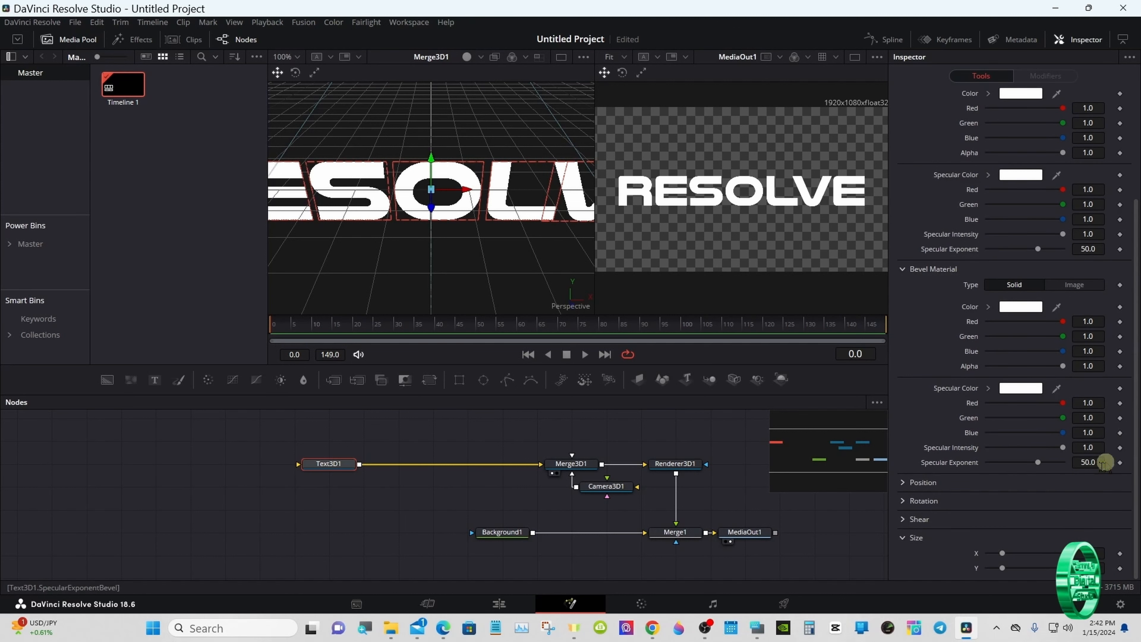
left_click_drag(1003, 568, 1007, 572)
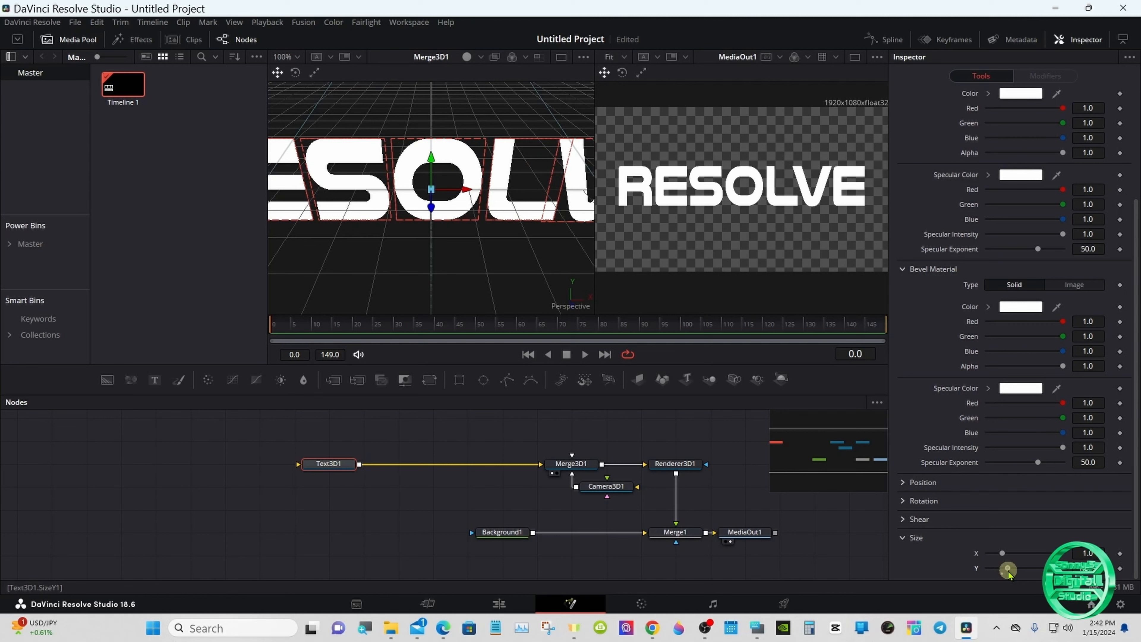
left_click_drag(1134, 434, 1133, 191)
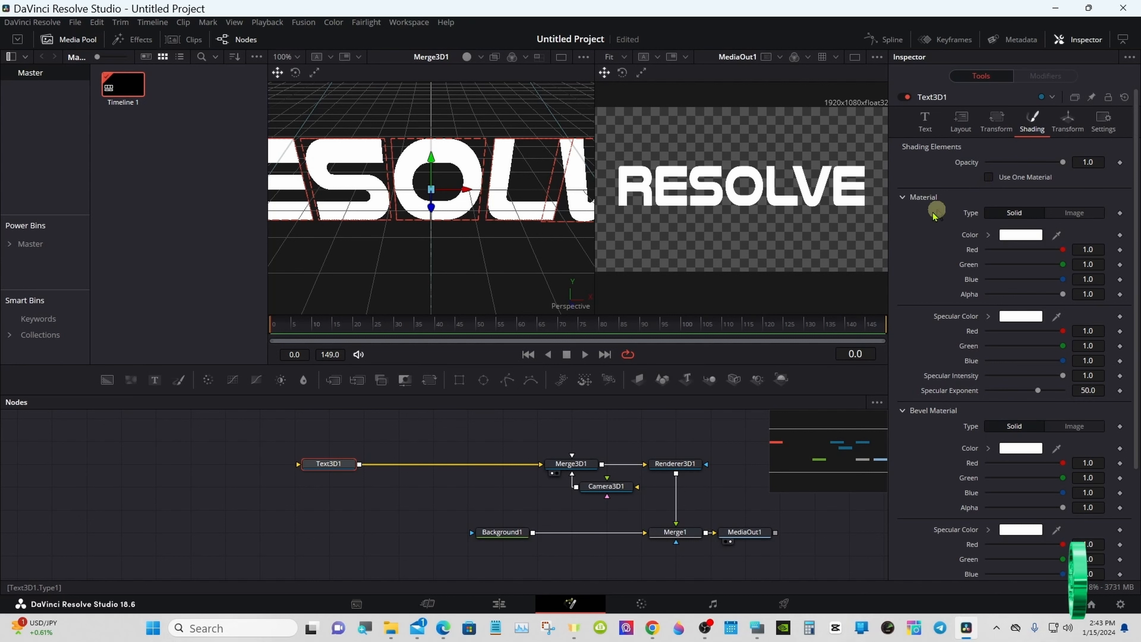
Increase the Text3D1 tracking to 1.018 and move Camera3D1 back to a Z translation of 7.83 so the word fits the frame
left_click(925, 122)
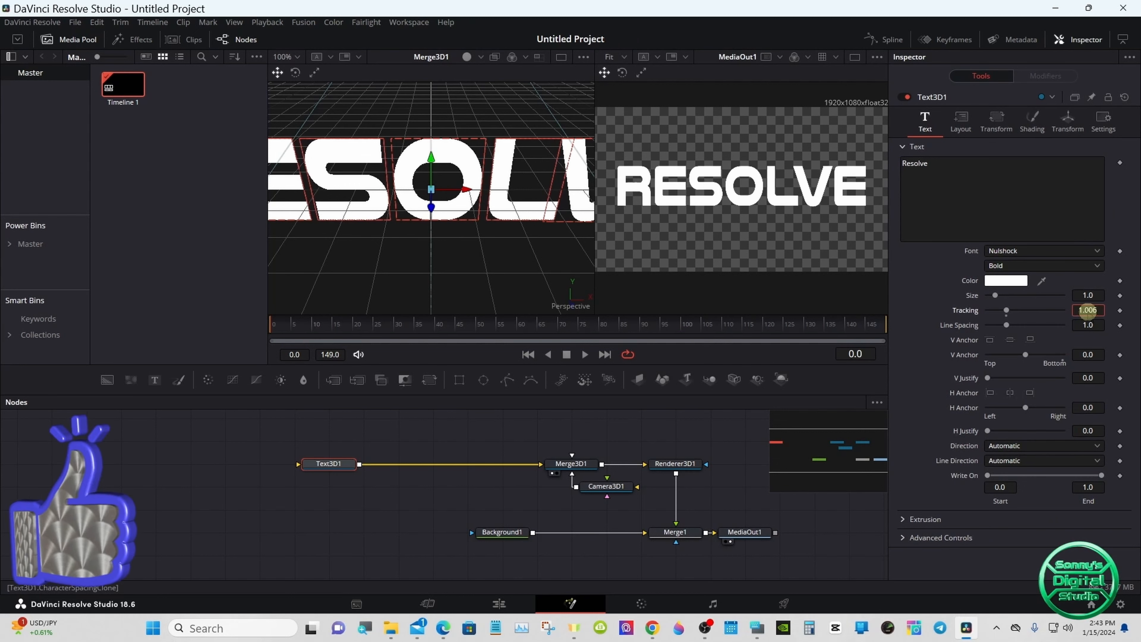
left_click_drag(1087, 310, 1095, 310)
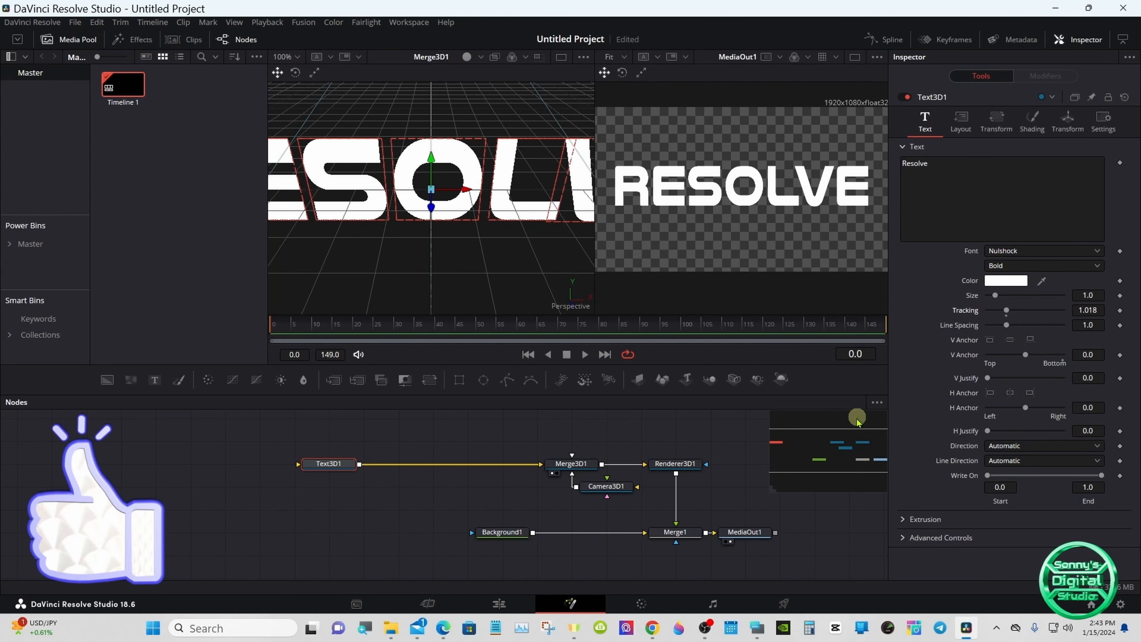
left_click(620, 488)
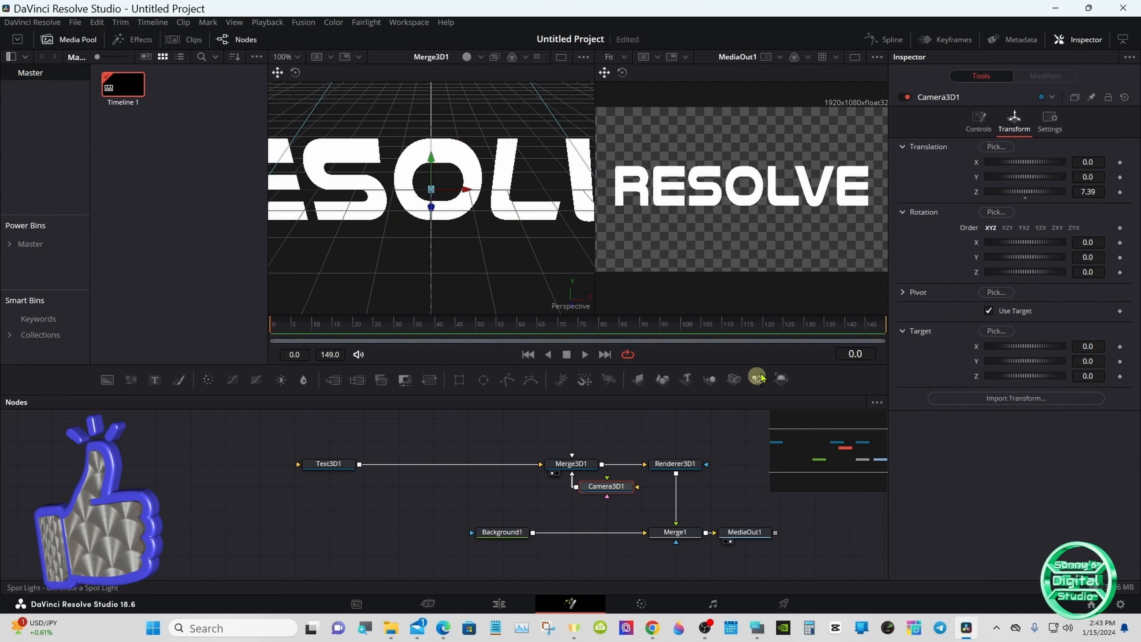
left_click_drag(1023, 191, 1027, 198)
left_click_drag(1035, 195, 1032, 192)
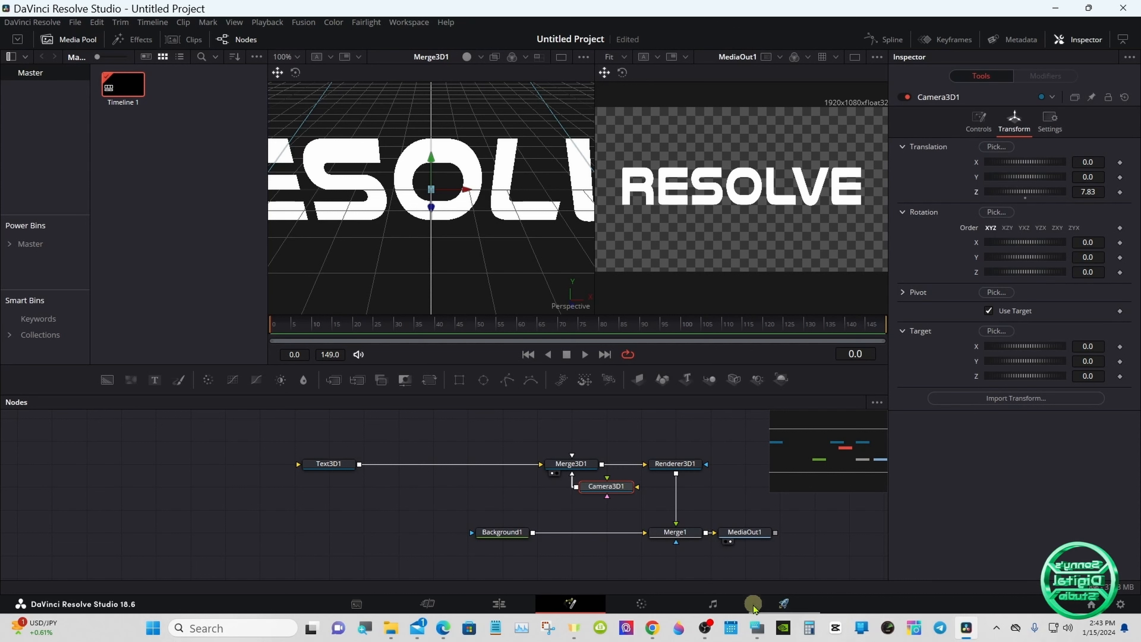
Open the on-screen keyboard and orbit the perspective view of Merge3D1 to examine the text from the side
left_click(757, 629)
left_click_drag(668, 458, 703, 445)
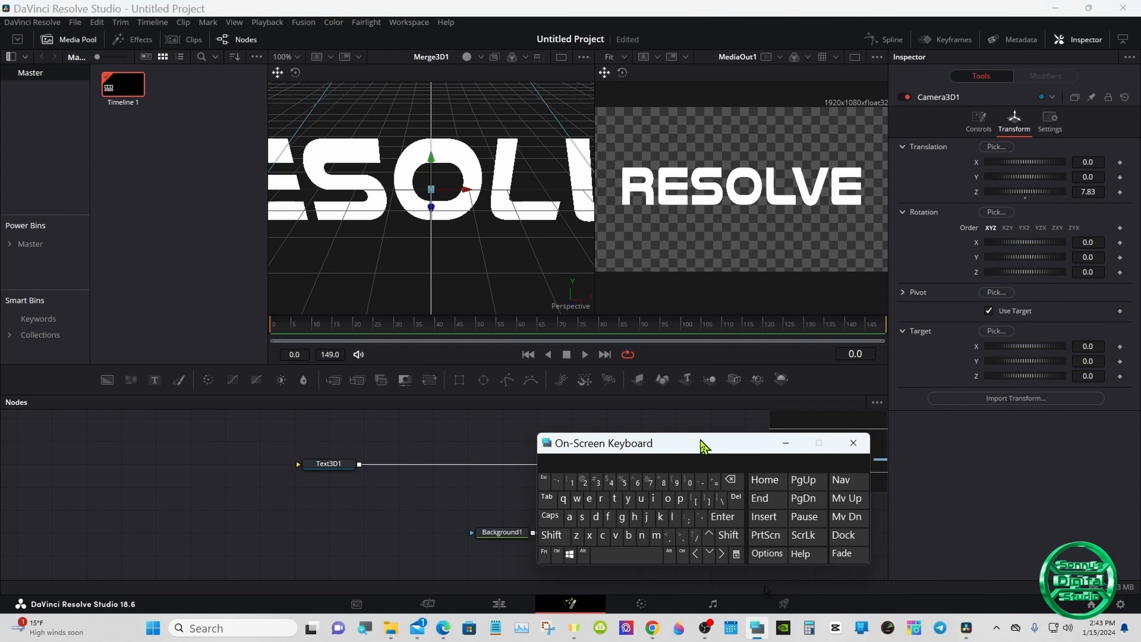
left_click(550, 516)
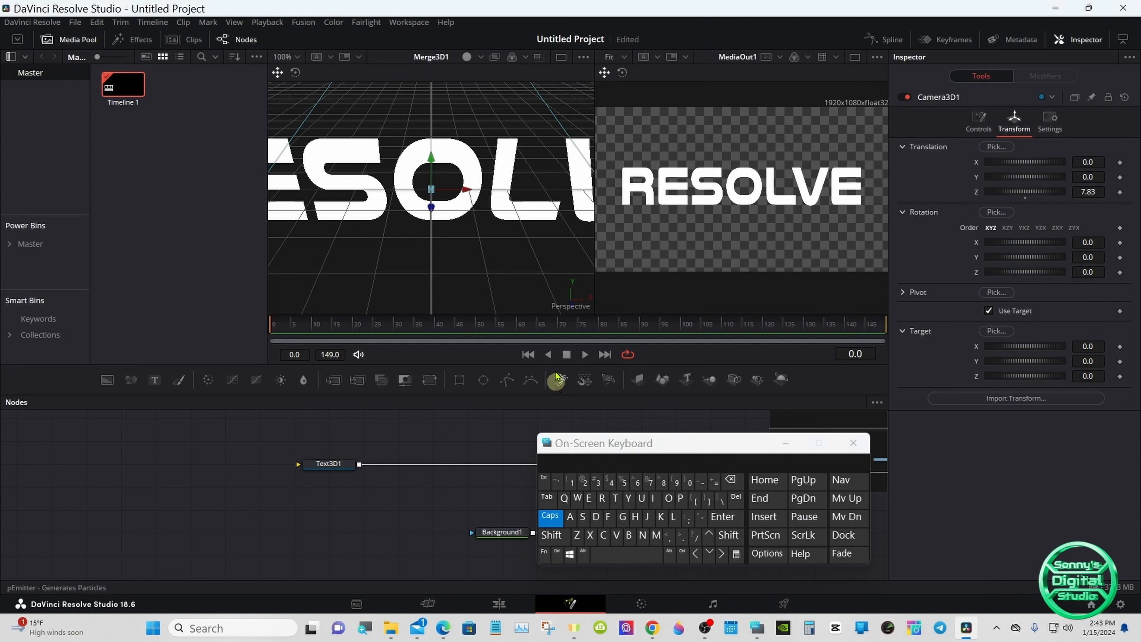
right_click(424, 240)
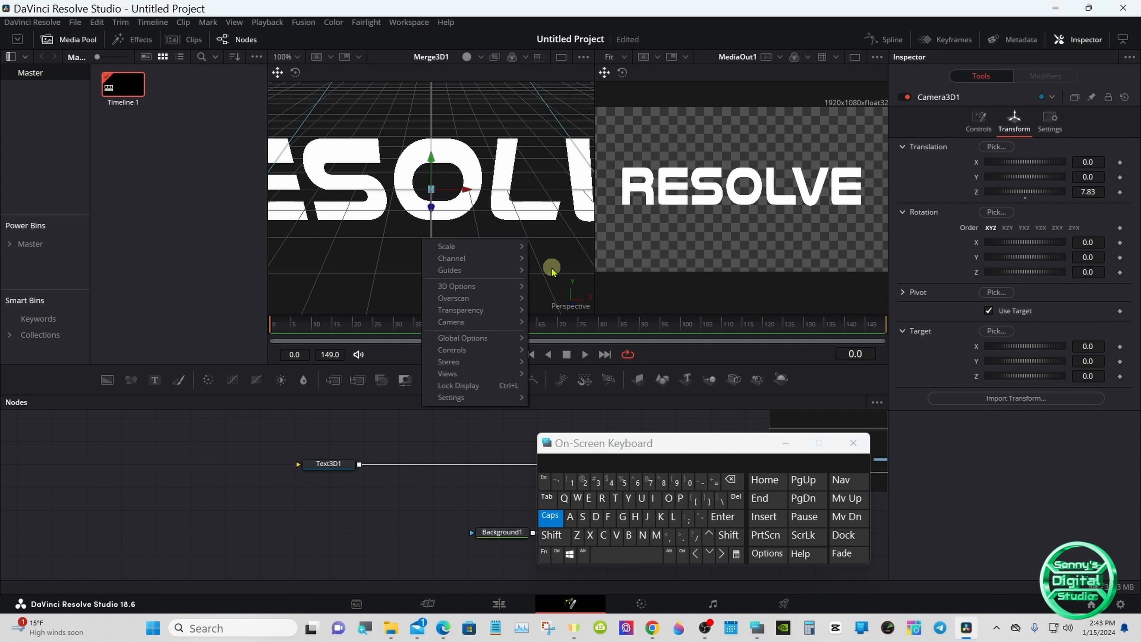
left_click(550, 517)
left_click(551, 535)
left_click_drag(548, 273, 293, 212)
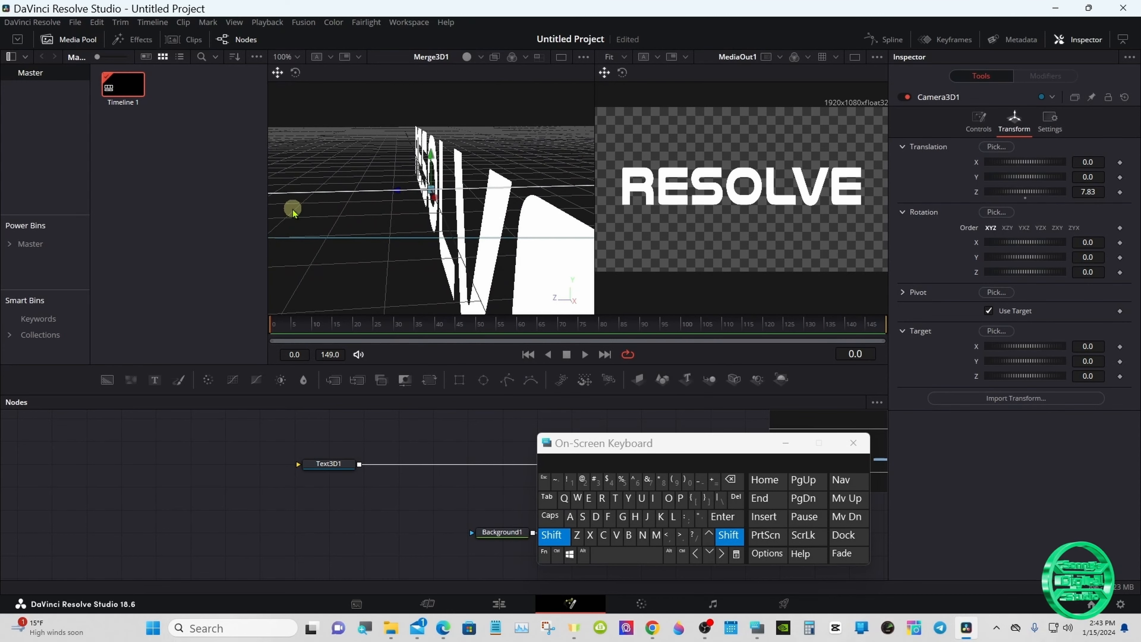
left_click(550, 536)
Set the extrusion depth of Text3D1 to 0.2
left_click(347, 463)
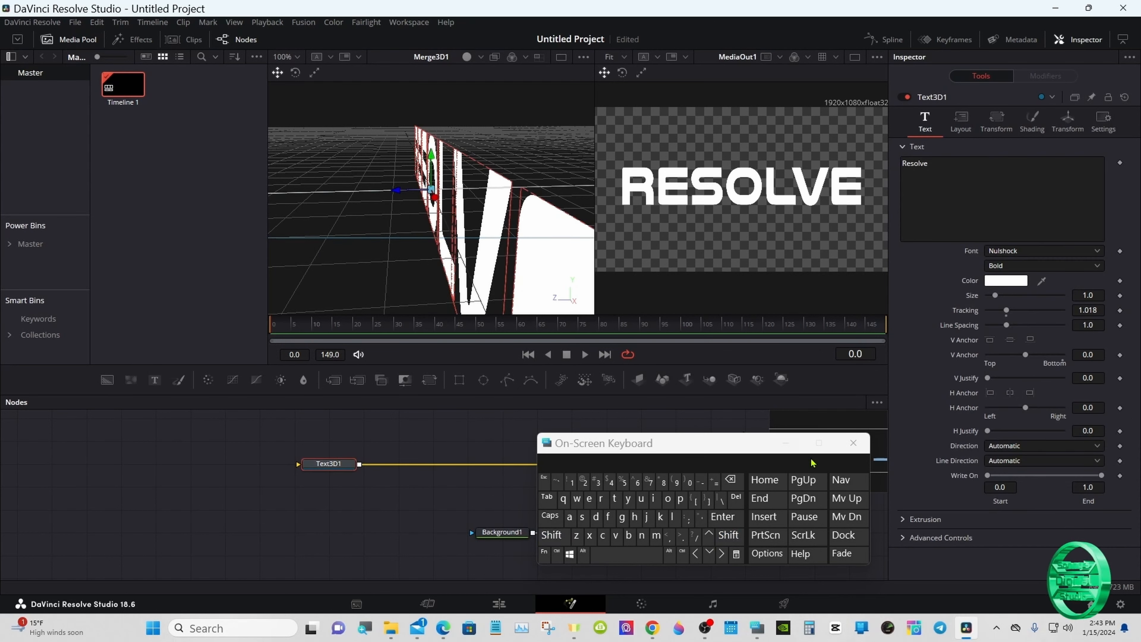
left_click(903, 519)
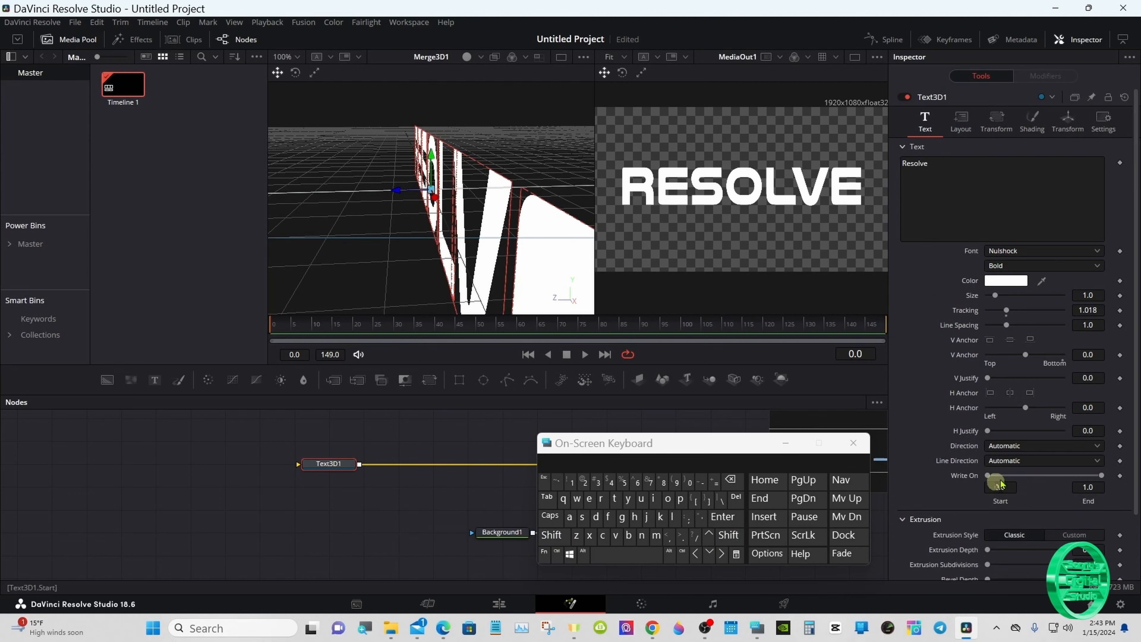
left_click_drag(1129, 318, 1137, 395)
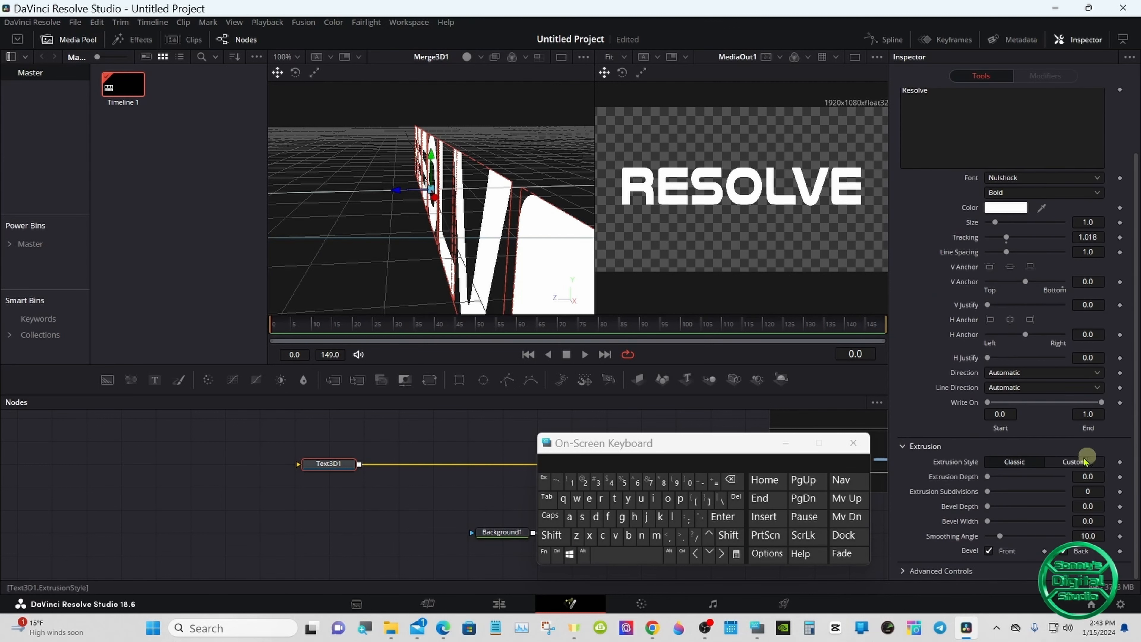
left_click_drag(987, 476, 1077, 478)
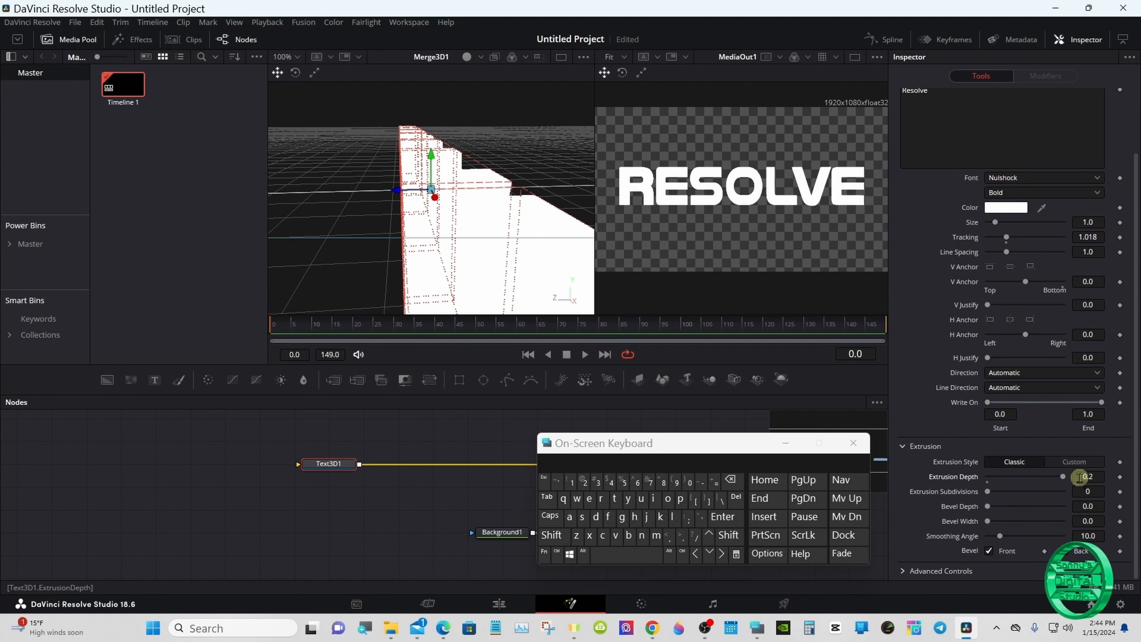
Turn on lighting in the Merge3D1 perspective viewer
left_click(466, 56)
left_click(466, 56)
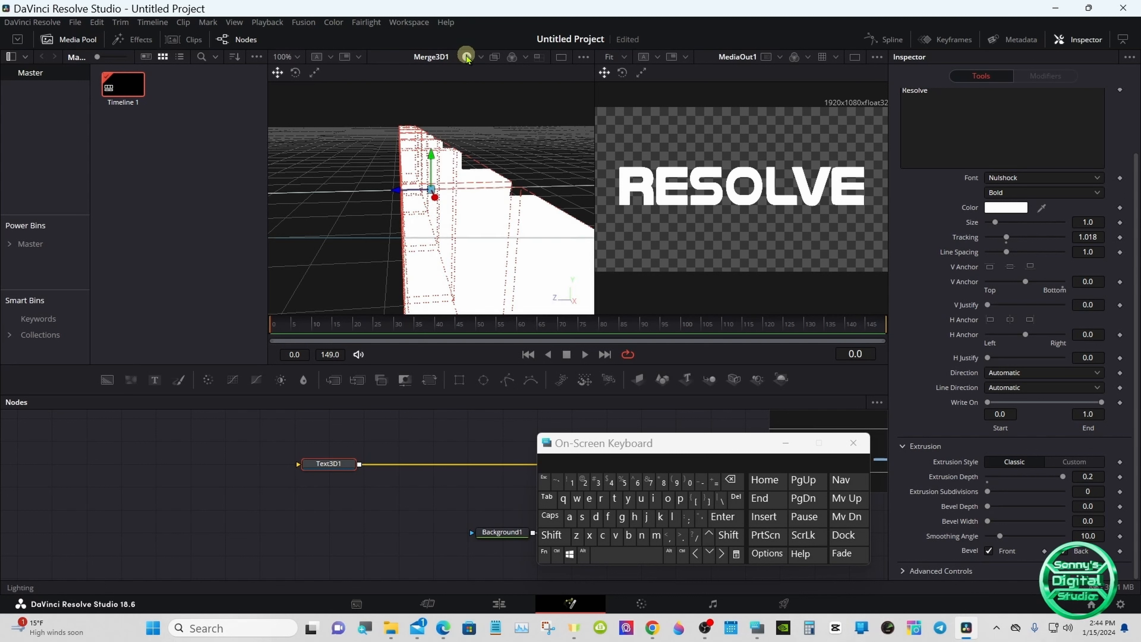
left_click(466, 55)
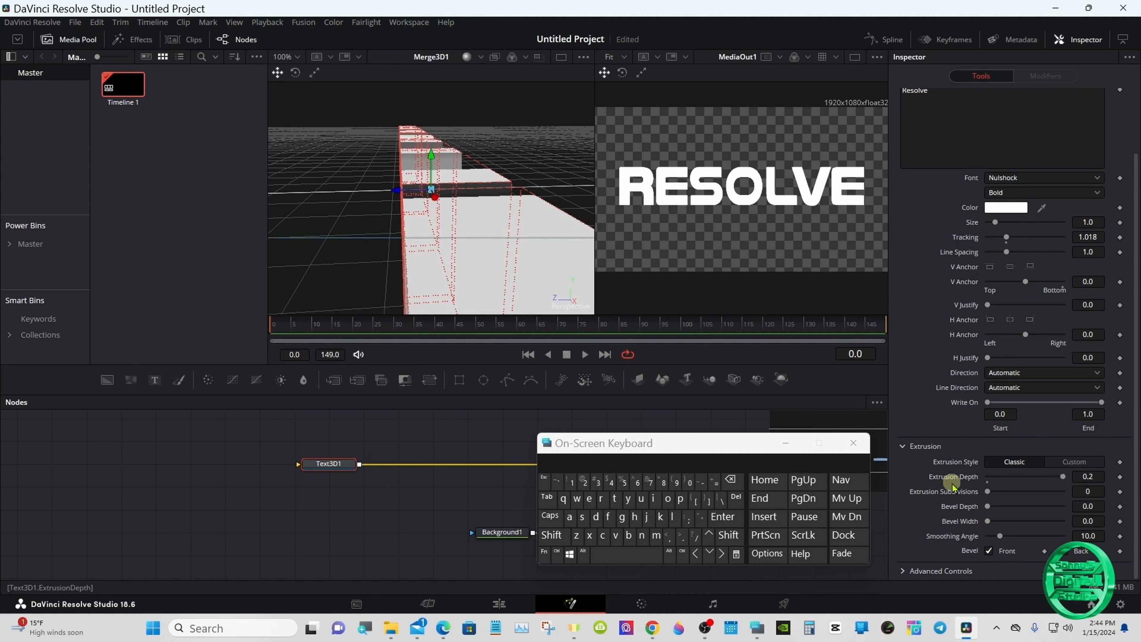
Set the text's extrusion subdivisions to 10 and its smoothing angle to 60
left_click_drag(987, 492, 1081, 494)
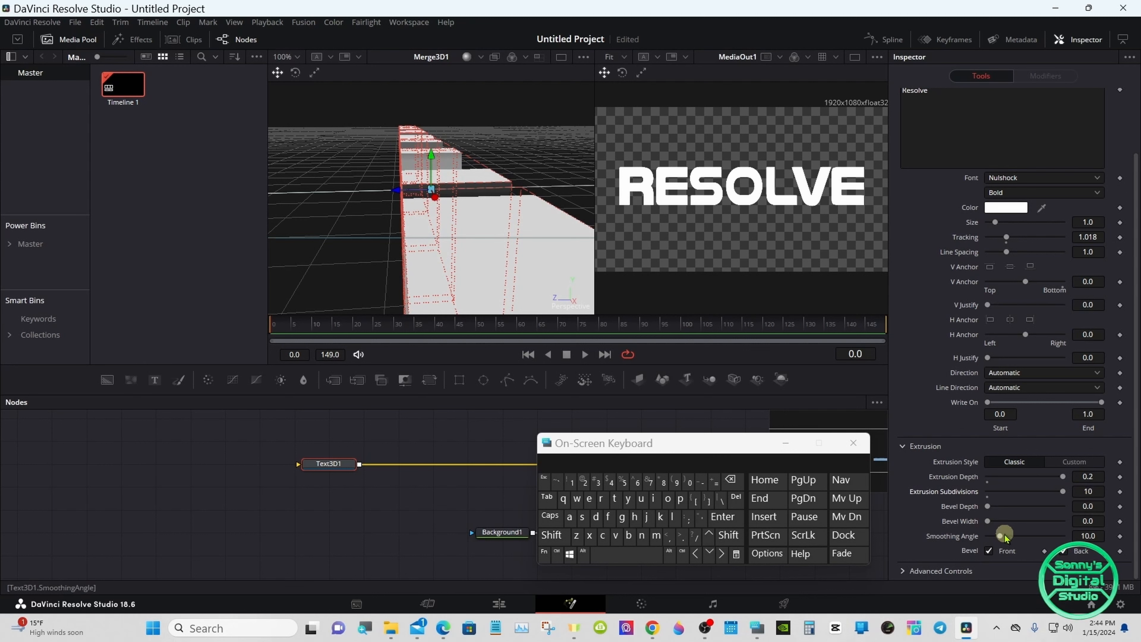
left_click_drag(1000, 535, 1082, 535)
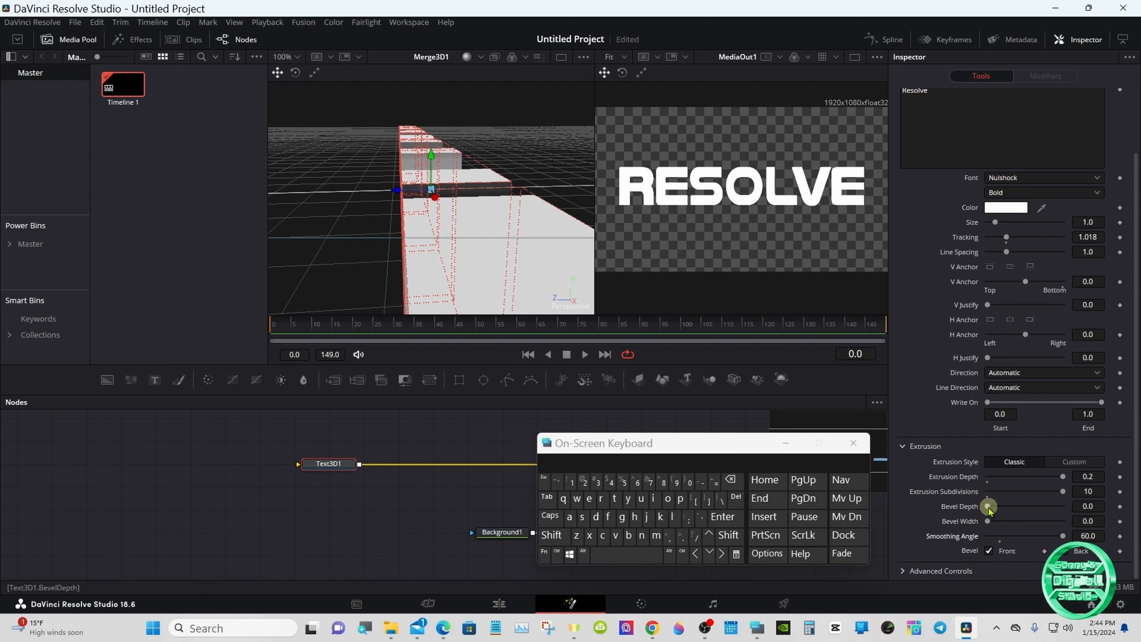
Give the extruded text a bevel depth and bevel width of 0.02 each
left_click(1088, 504)
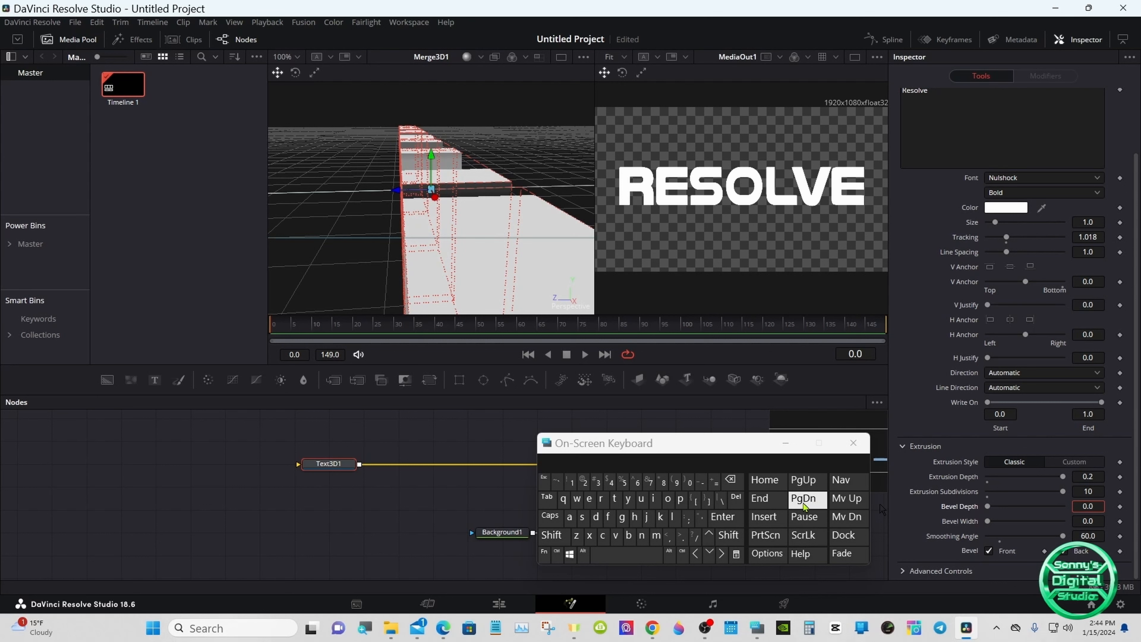
left_click(584, 481)
left_click(721, 516)
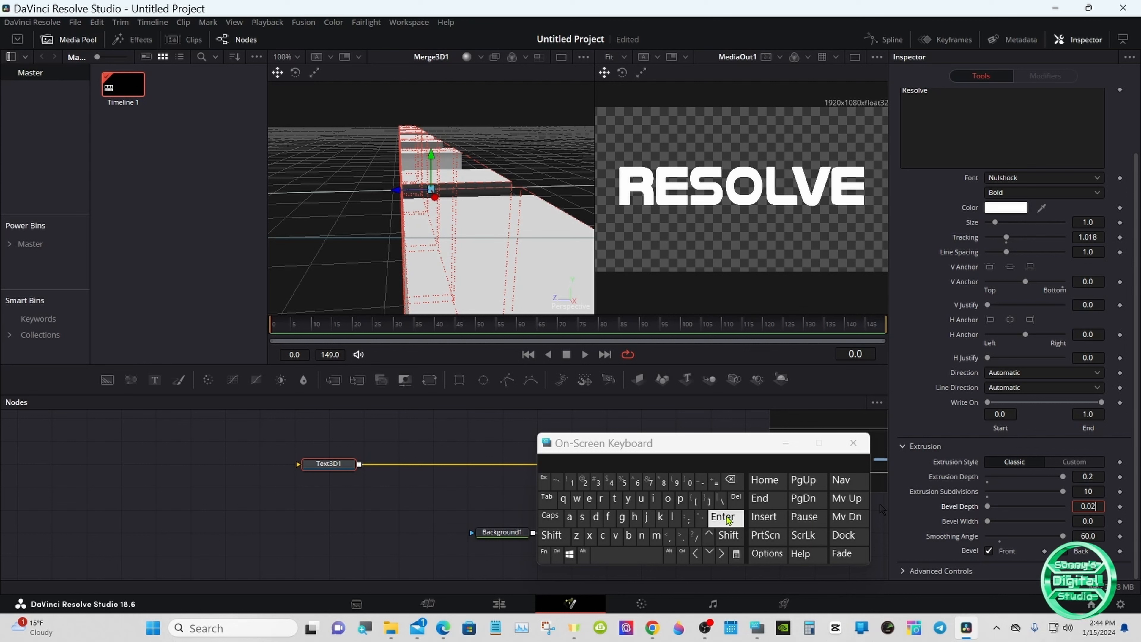
left_click(1072, 520)
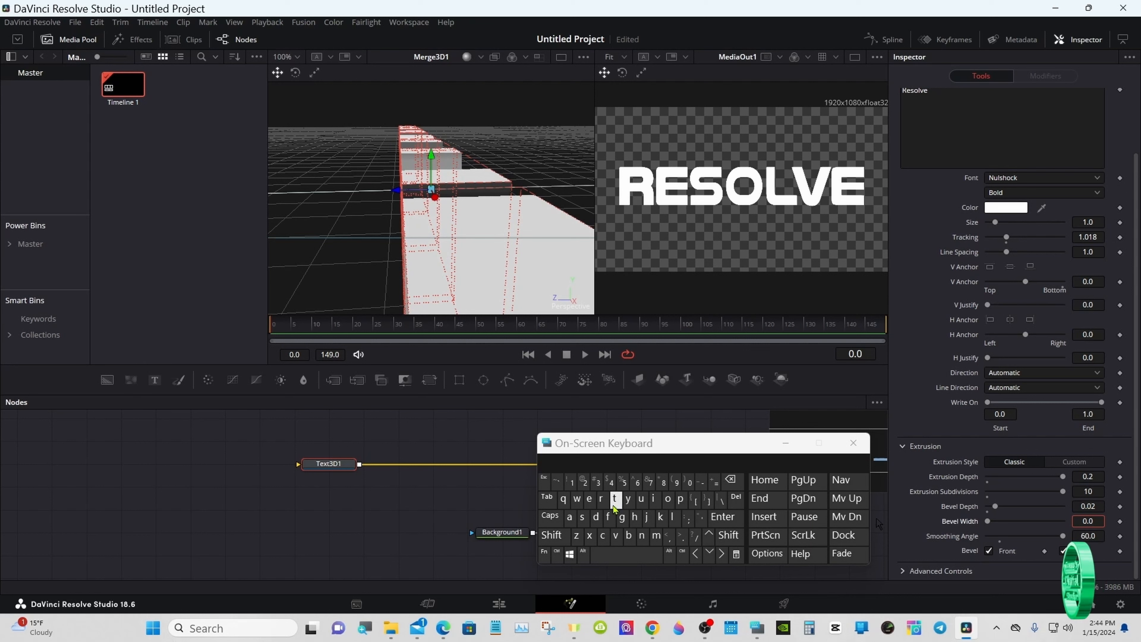
left_click(584, 484)
left_click(722, 516)
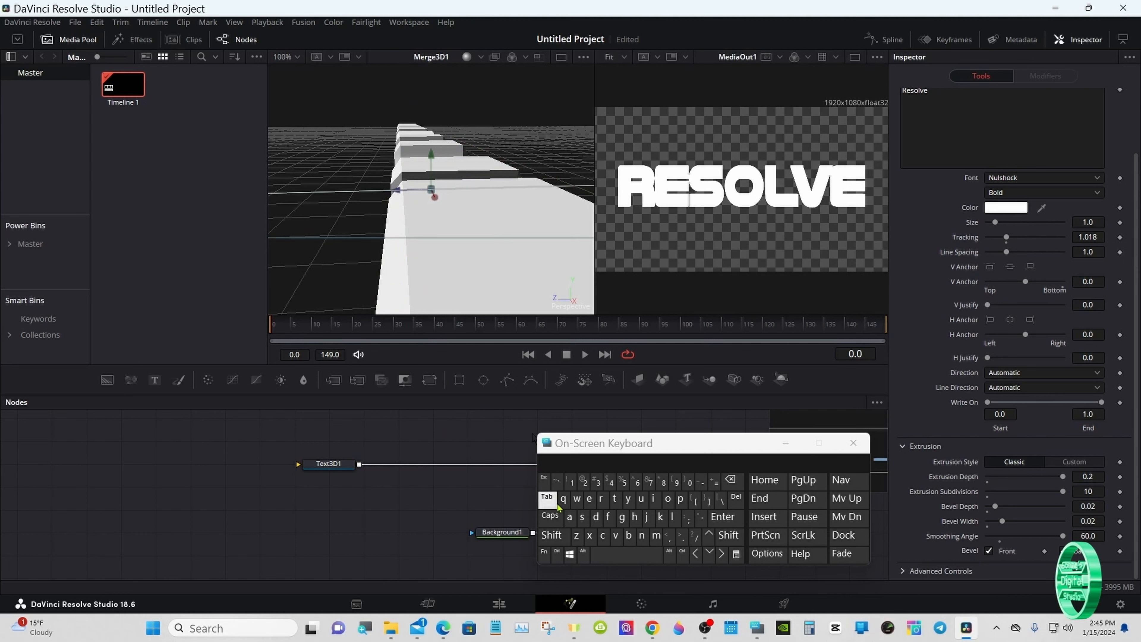
Switch the text's extrusion style to Custom and round both shoulders of the extrusion profile by flattening its upper points and pulling their handles outward
left_click(552, 535)
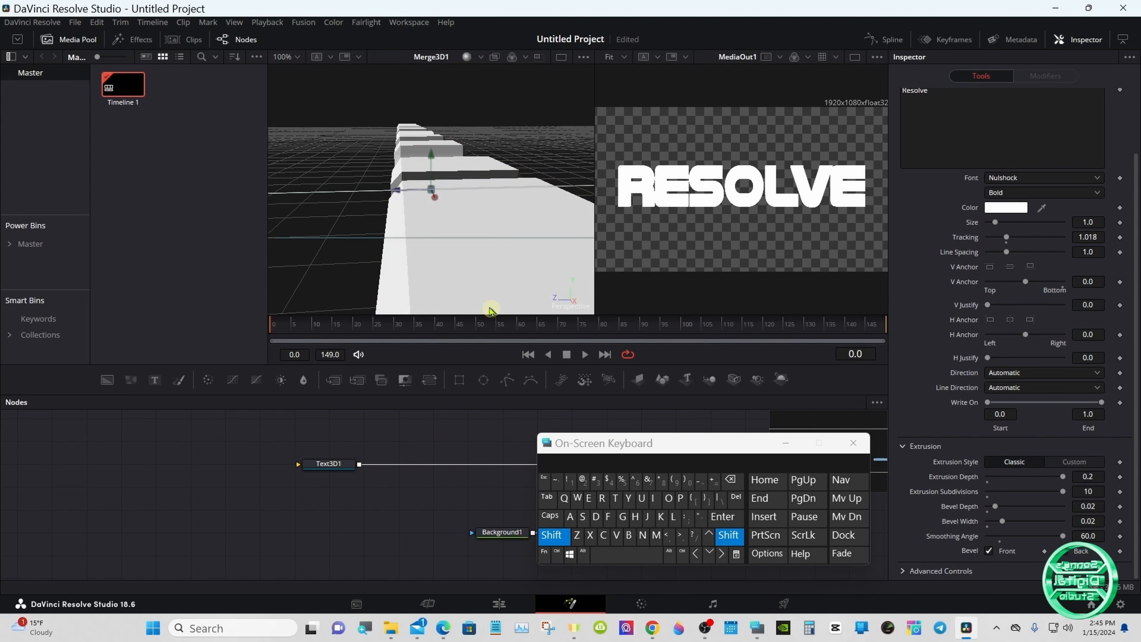
left_click_drag(473, 270, 517, 270)
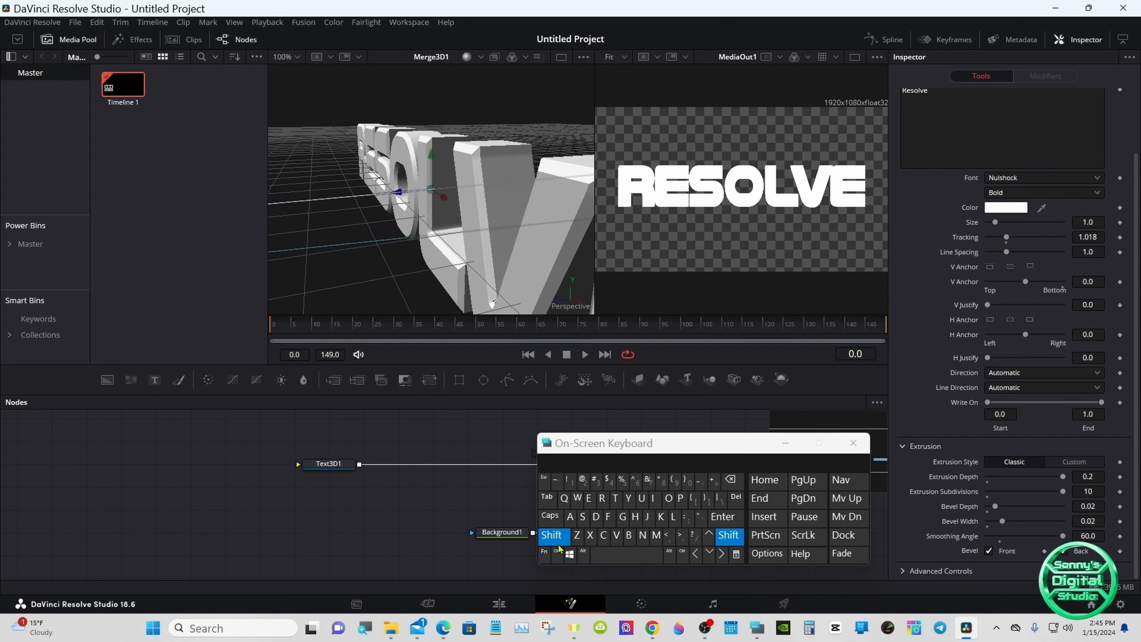
left_click(553, 537)
left_click_drag(651, 449, 551, 446)
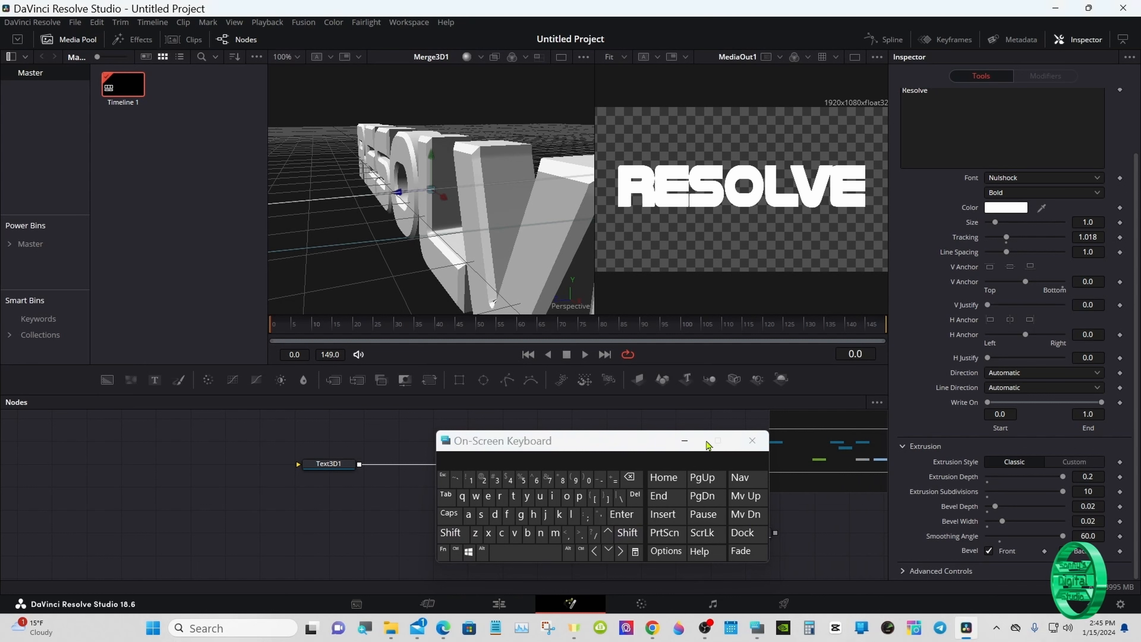
left_click(1072, 461)
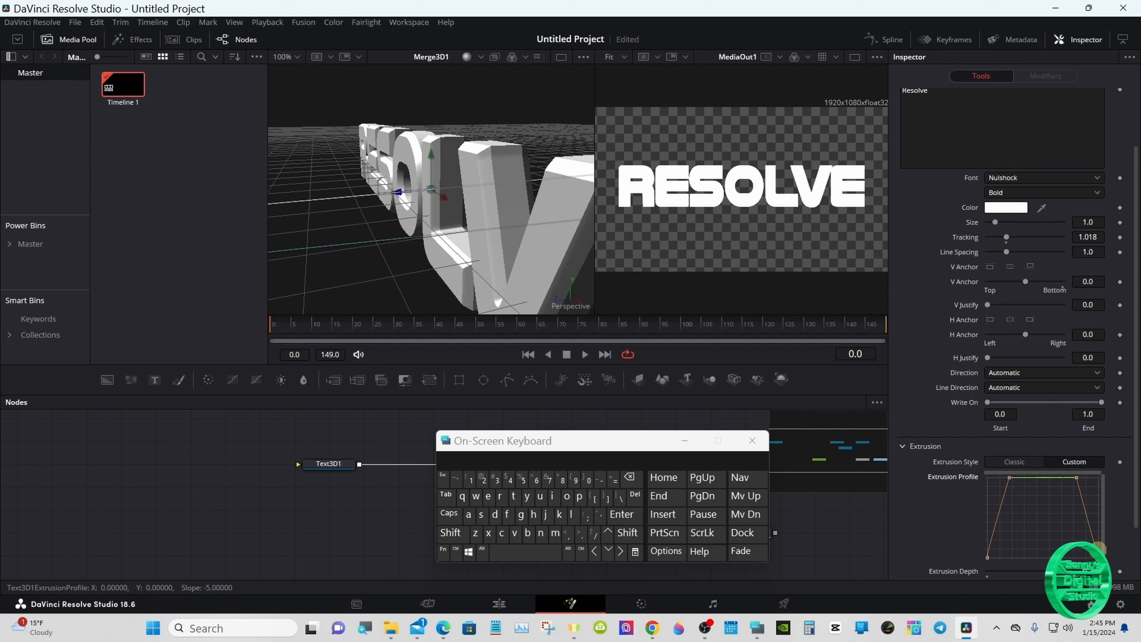
left_click_drag(1096, 494, 1010, 485)
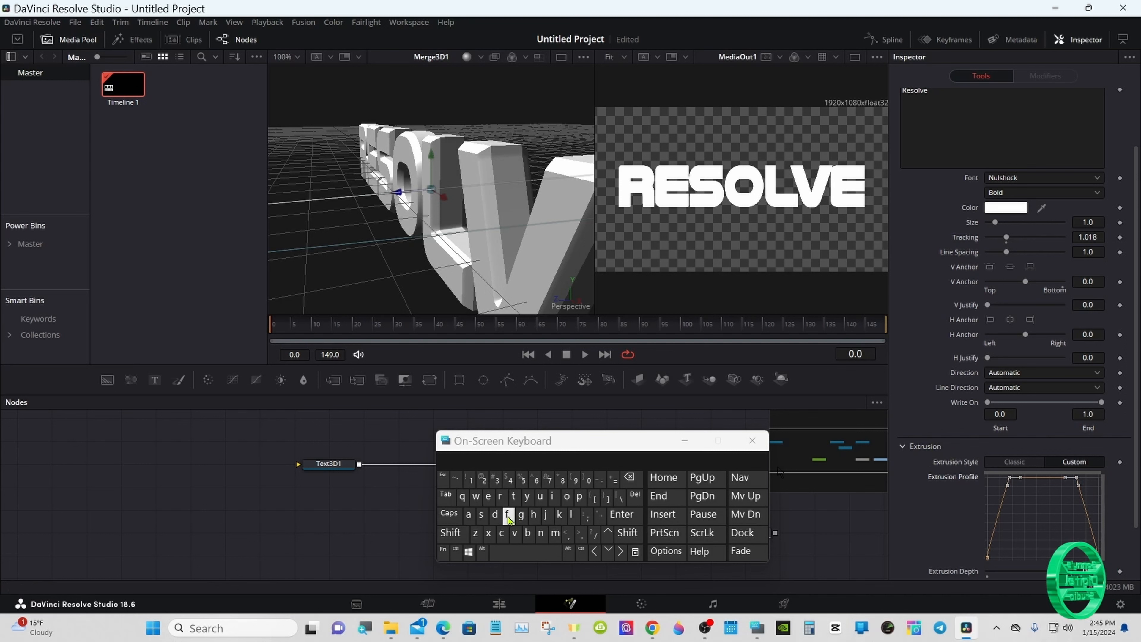
left_click(507, 516)
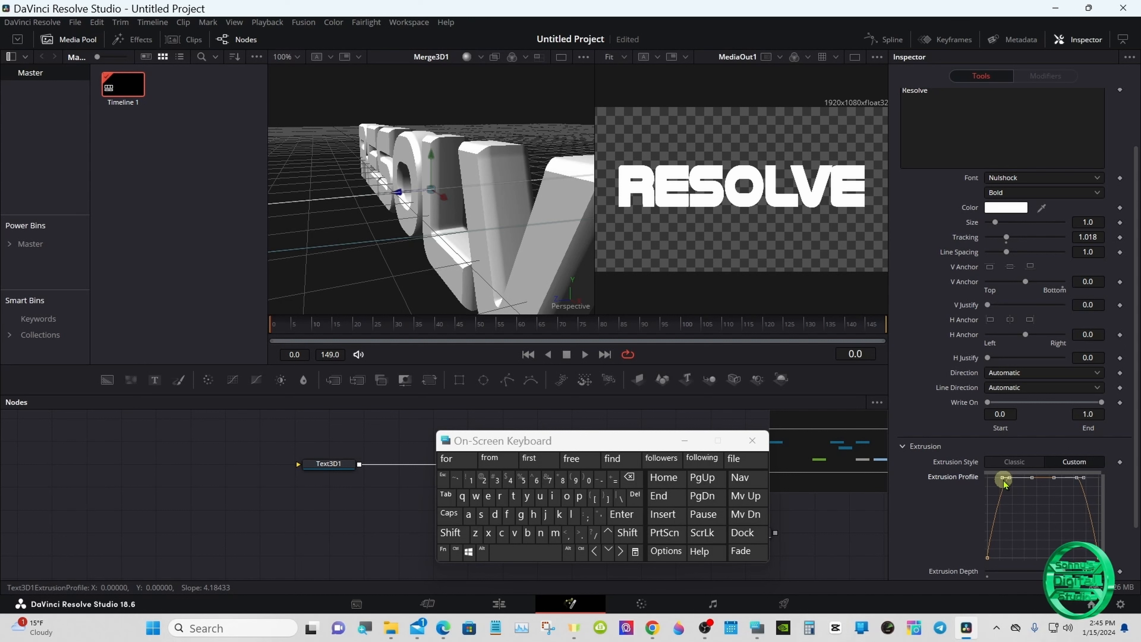
left_click_drag(1004, 482, 993, 483)
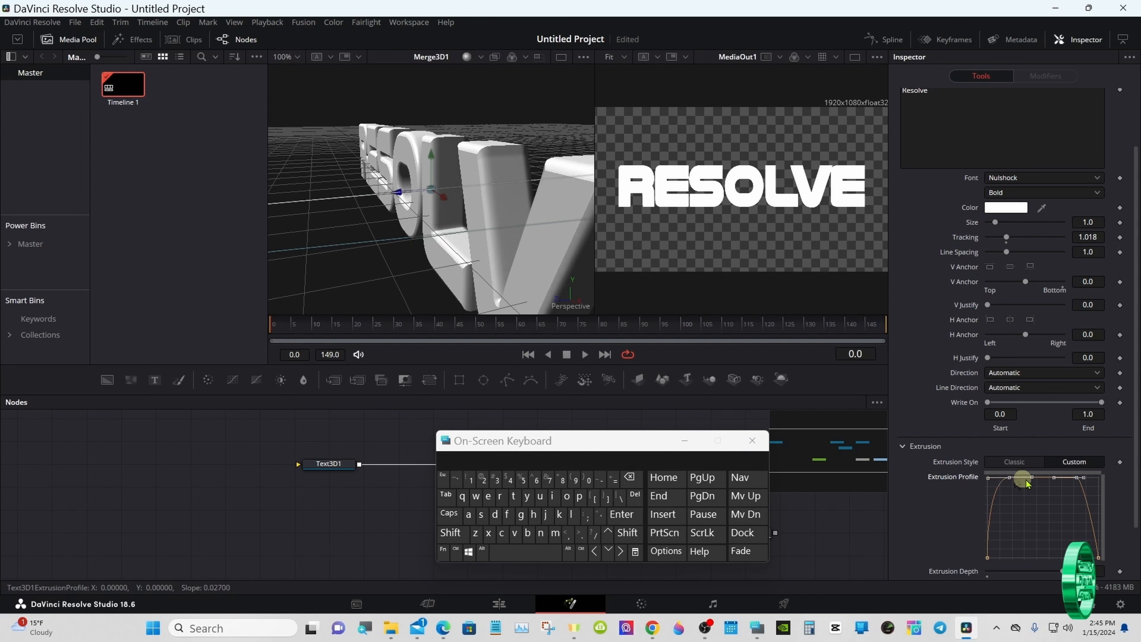
left_click_drag(1084, 481, 1103, 486)
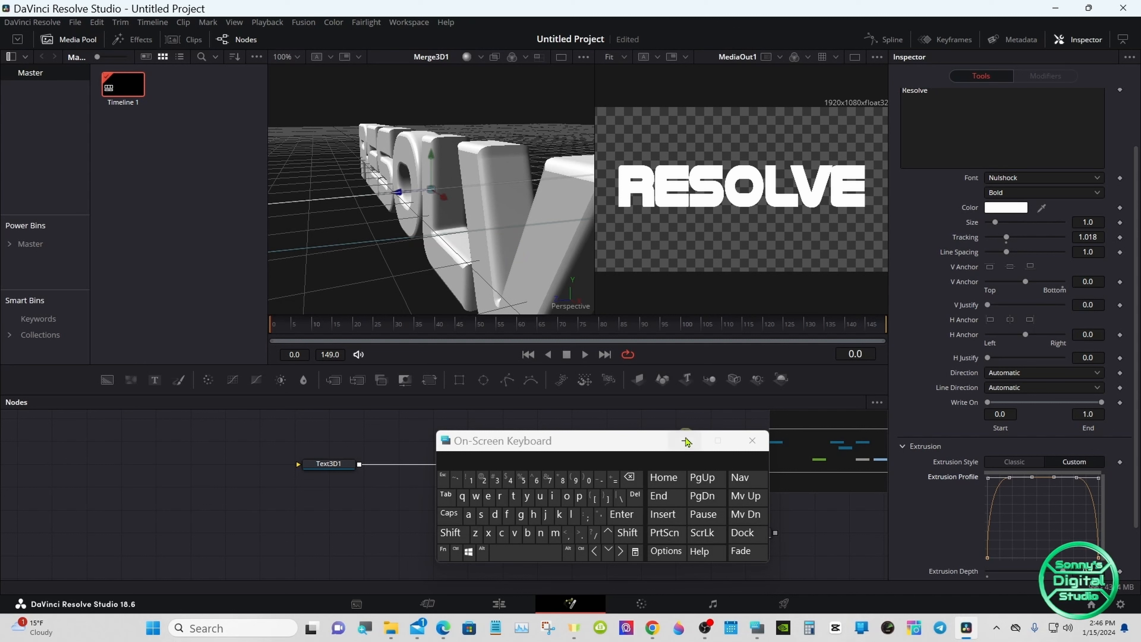
Compare the Classic extrusion style with the rounded Custom profile, ending on Custom
left_click_drag(662, 442, 718, 445)
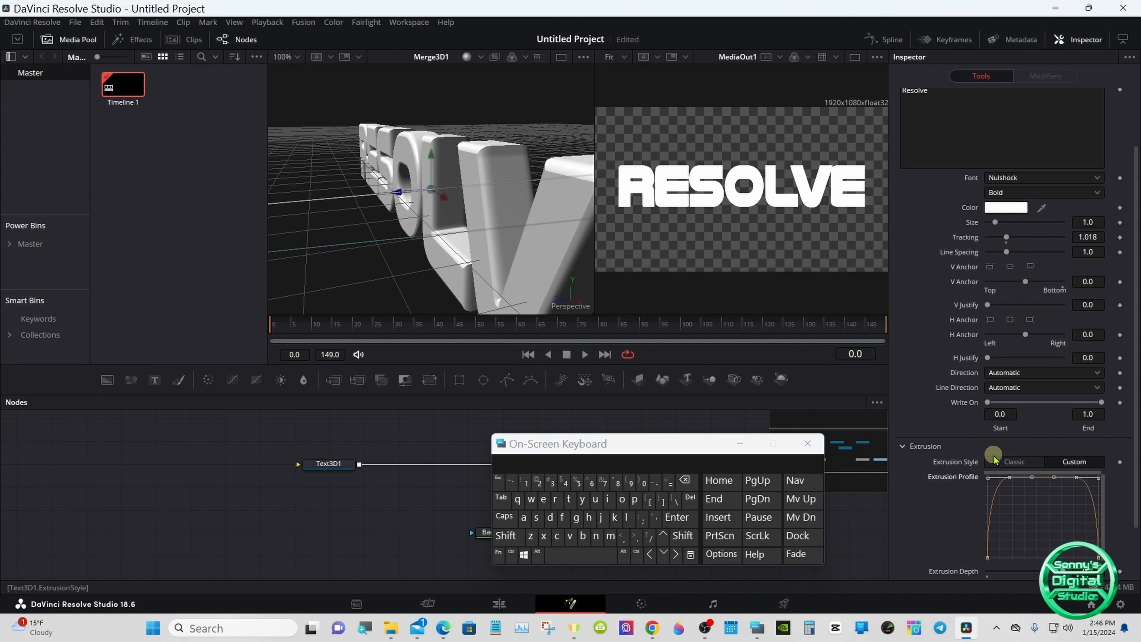
left_click(1013, 464)
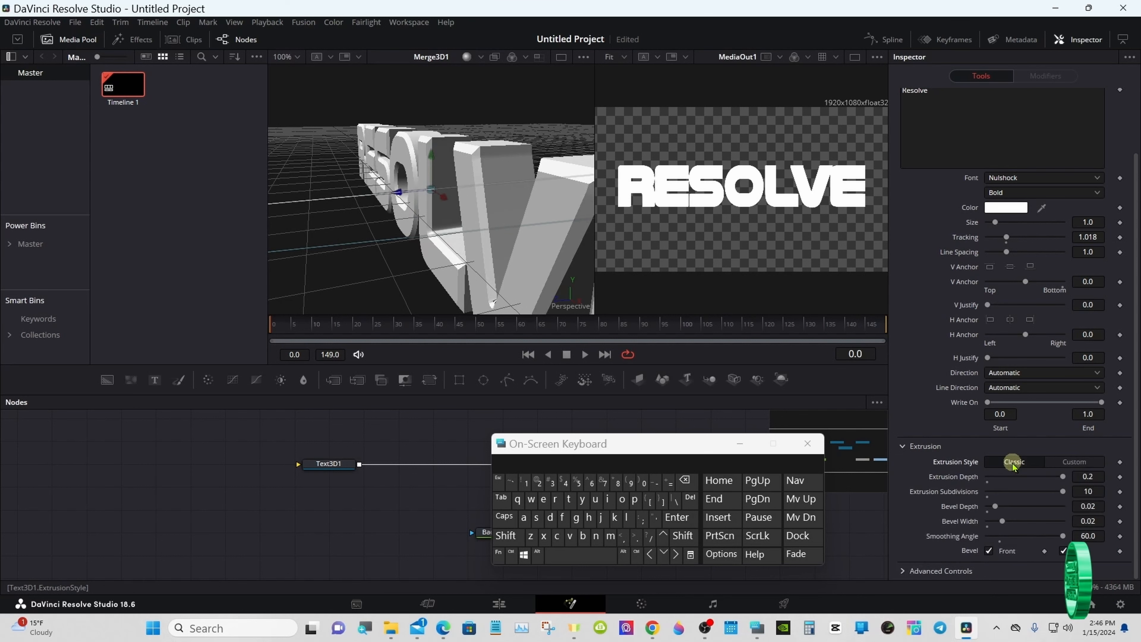
left_click(1073, 462)
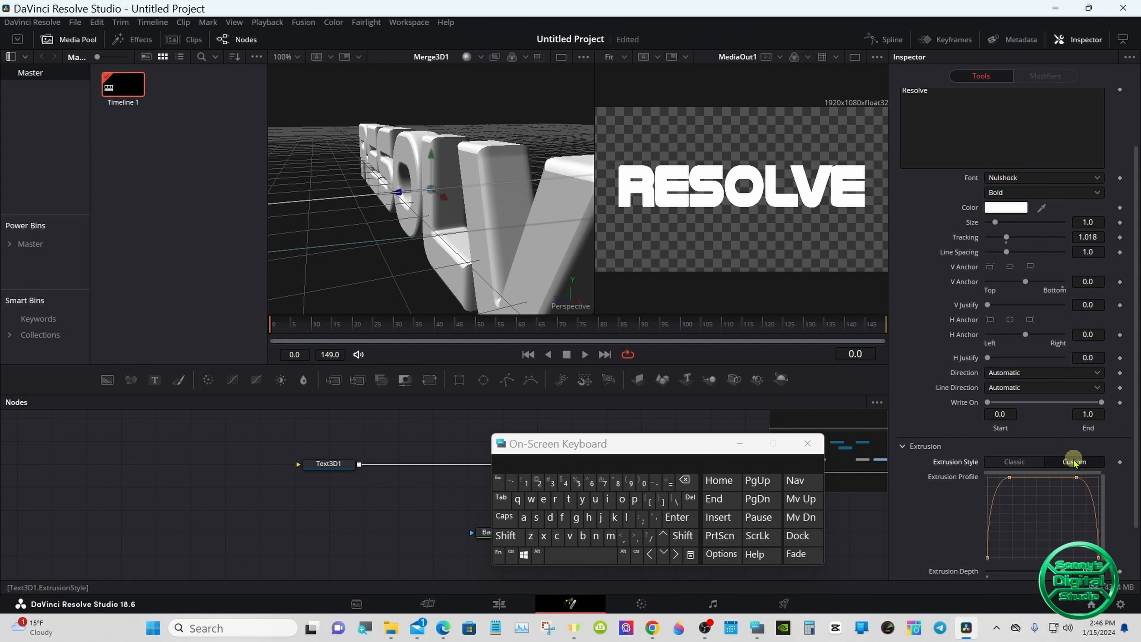
Put away the on-screen keyboard to uncover the node graph
left_click_drag(629, 451, 851, 473)
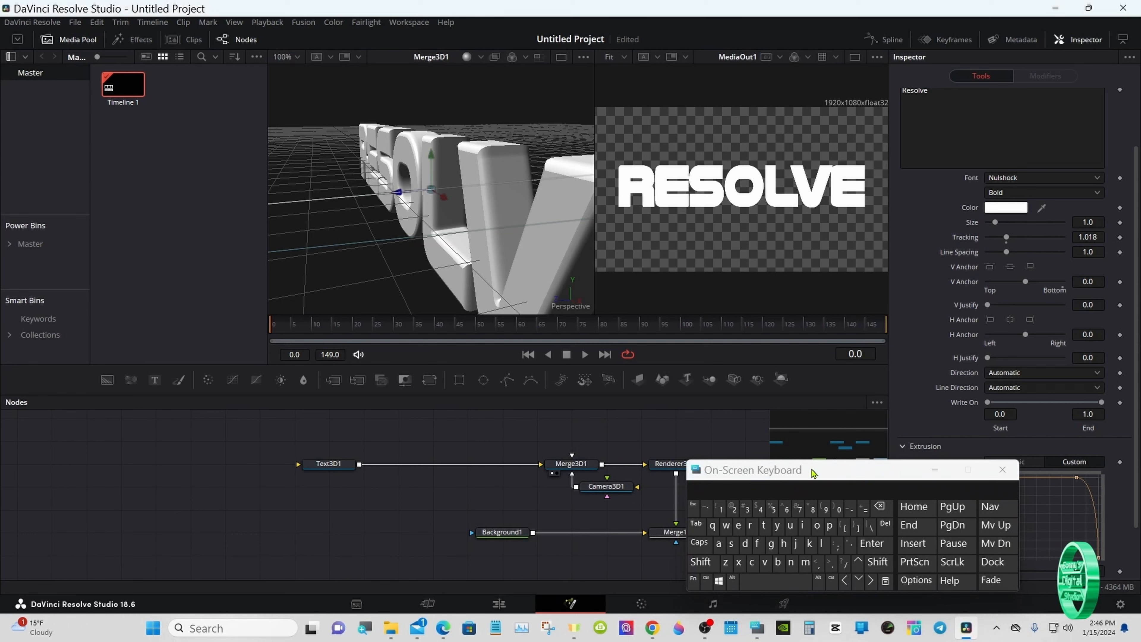
left_click_drag(813, 472, 673, 414)
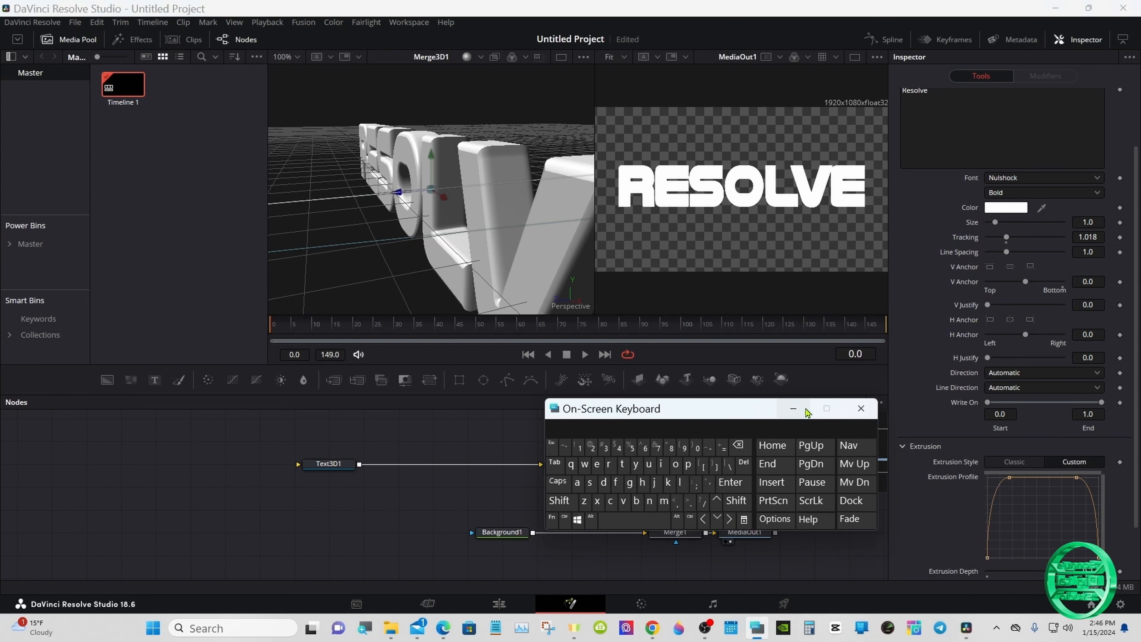
left_click(805, 410)
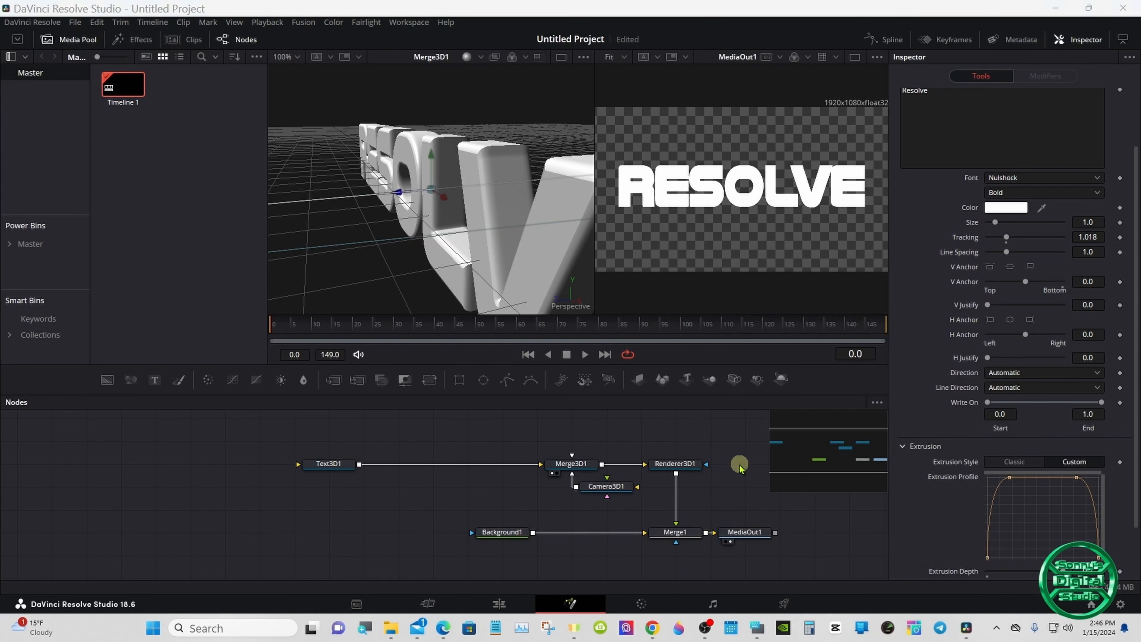
Set the Renderer3D node to the Hardware Renderer and enable lighting on it
left_click(687, 464)
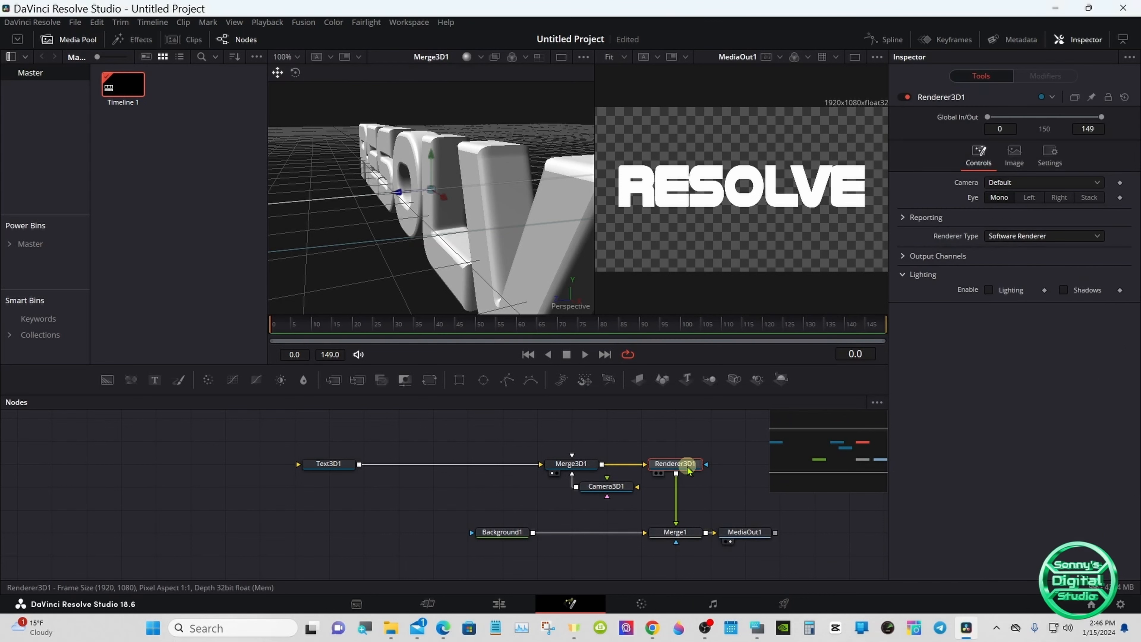
left_click(1013, 238)
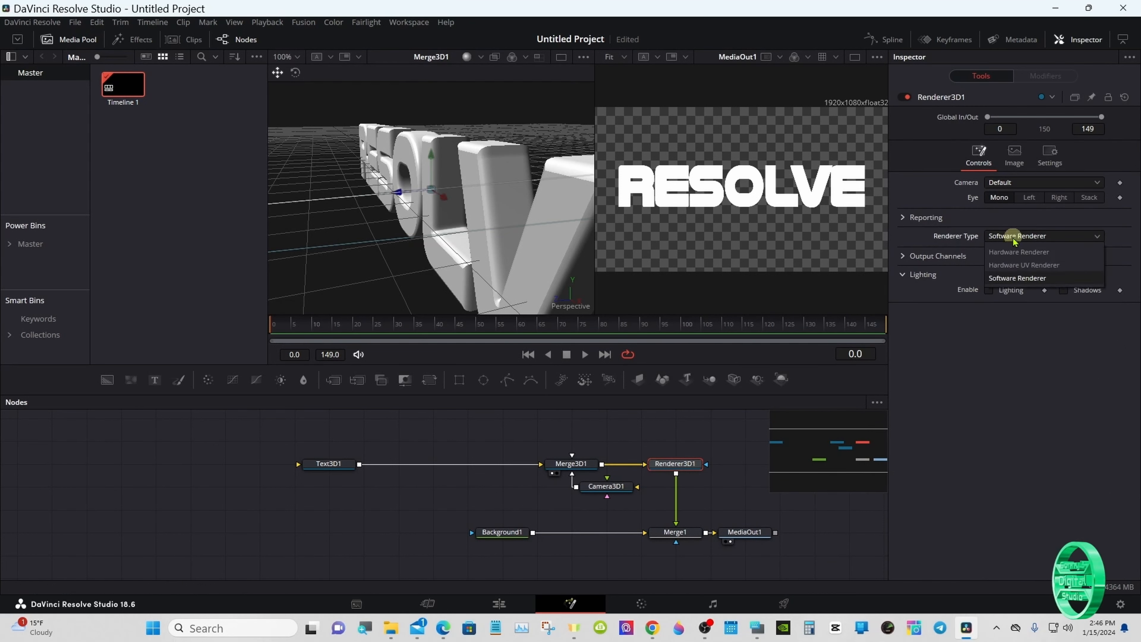
left_click(1014, 248)
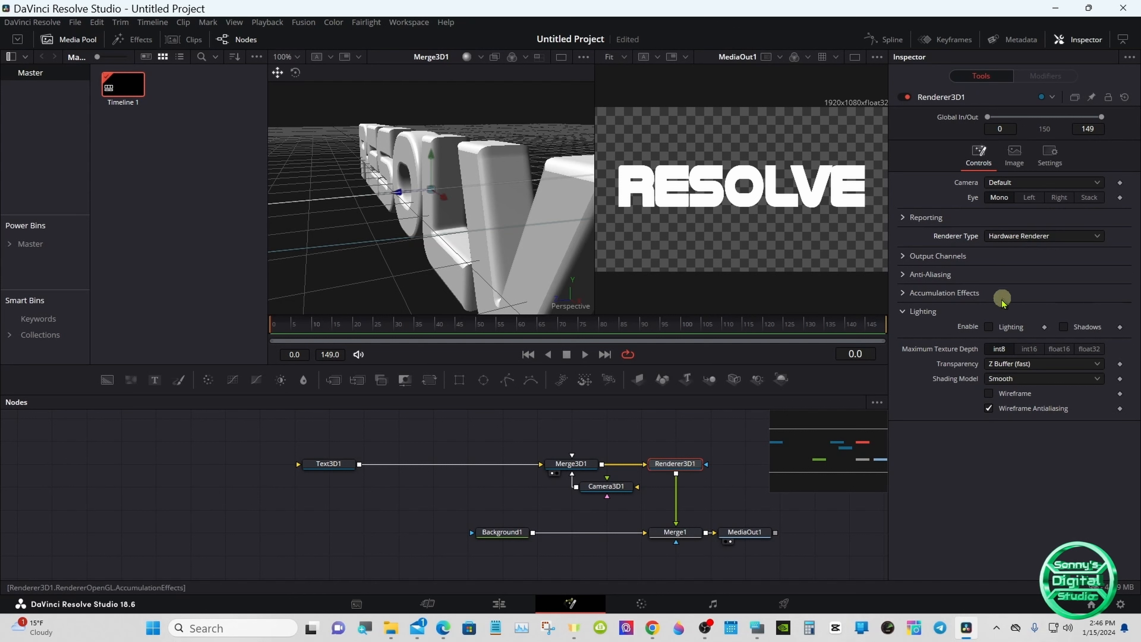
left_click(988, 327)
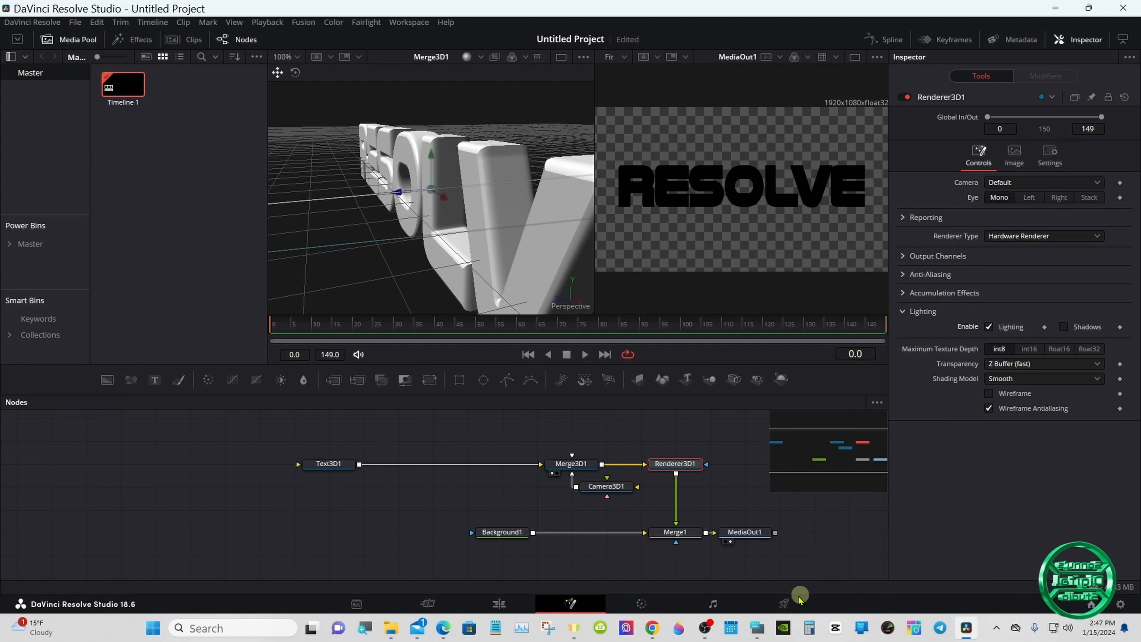
Add a Directional Light feeding the Merge3D node, using the on-screen keyboard, and place its node just above the Background node
left_click(757, 627)
left_click_drag(633, 417, 870, 473)
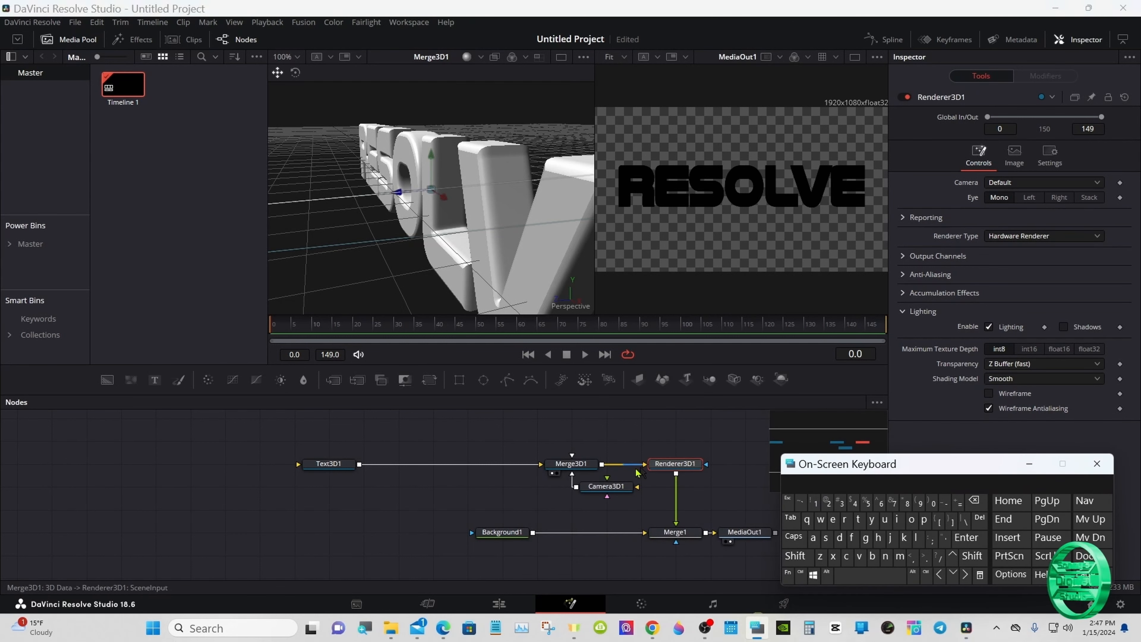
left_click(574, 471)
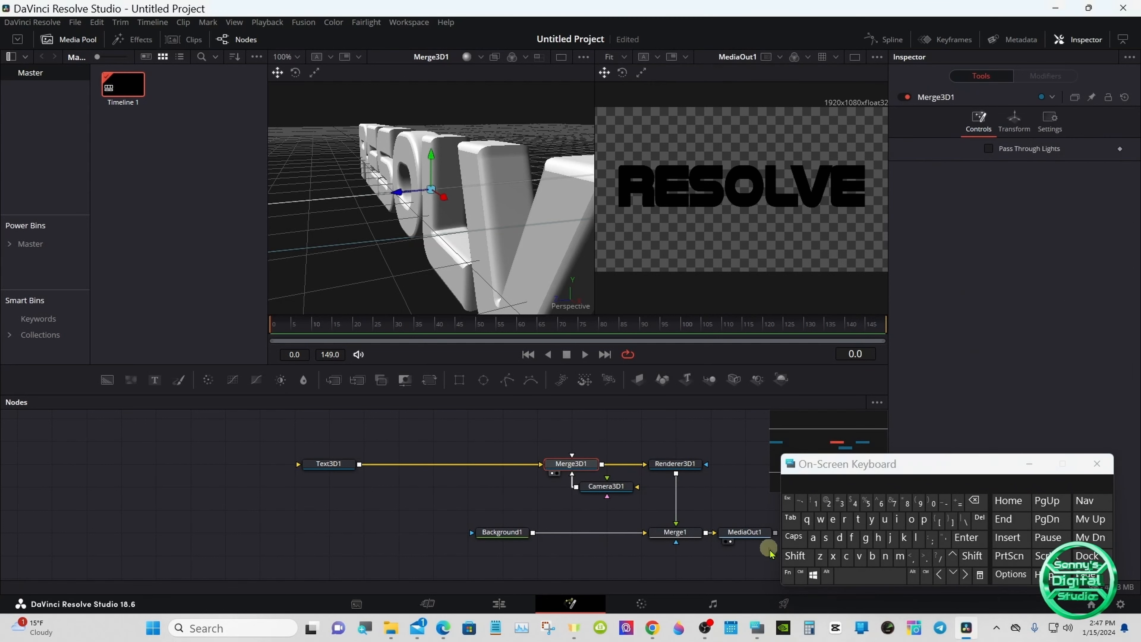
left_click(796, 557)
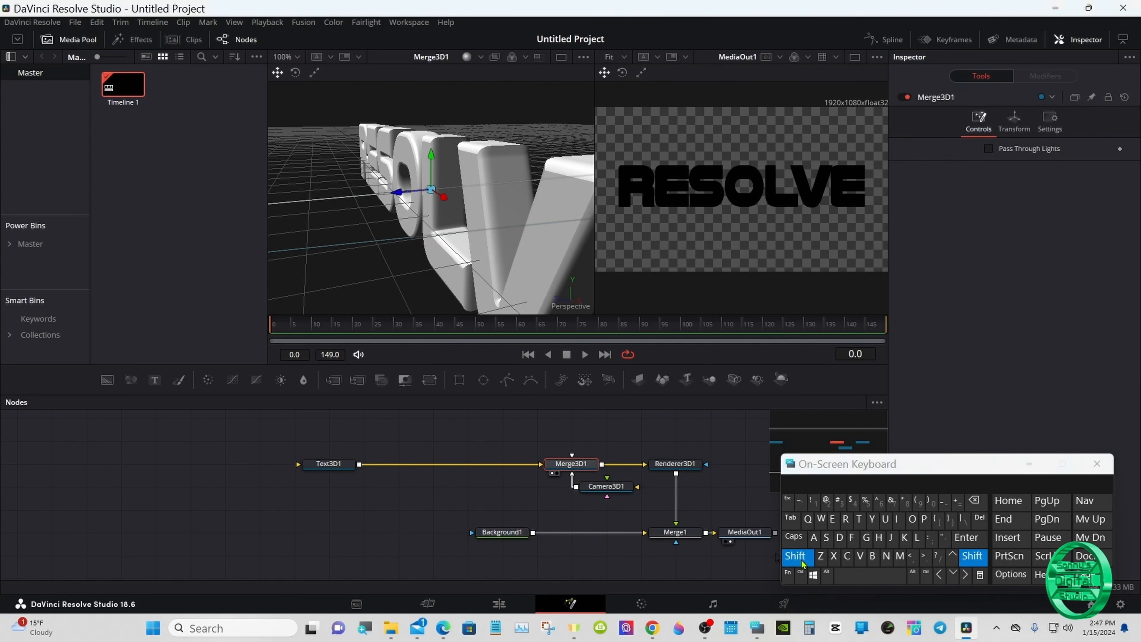
left_click(854, 576)
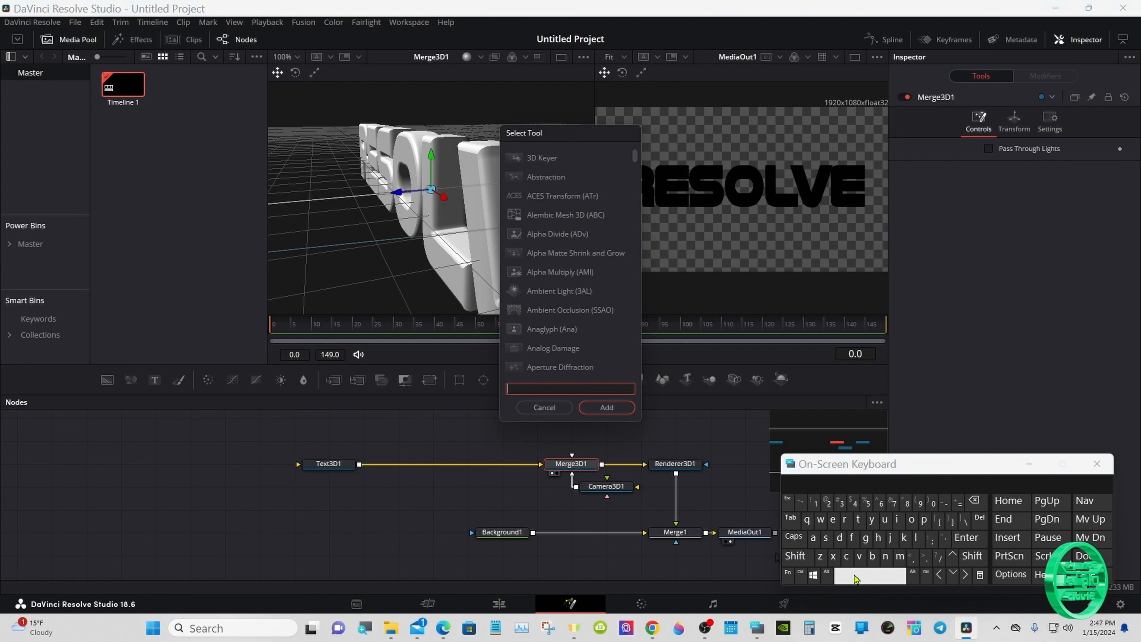
left_click(839, 537)
left_click(896, 520)
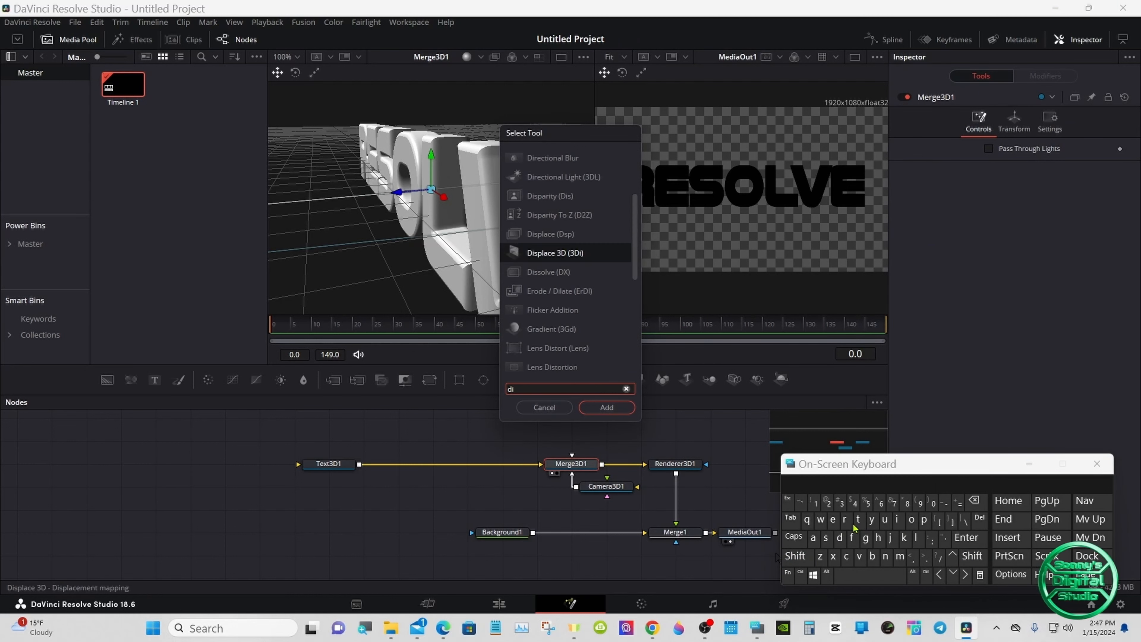
left_click(845, 520)
left_click(559, 215)
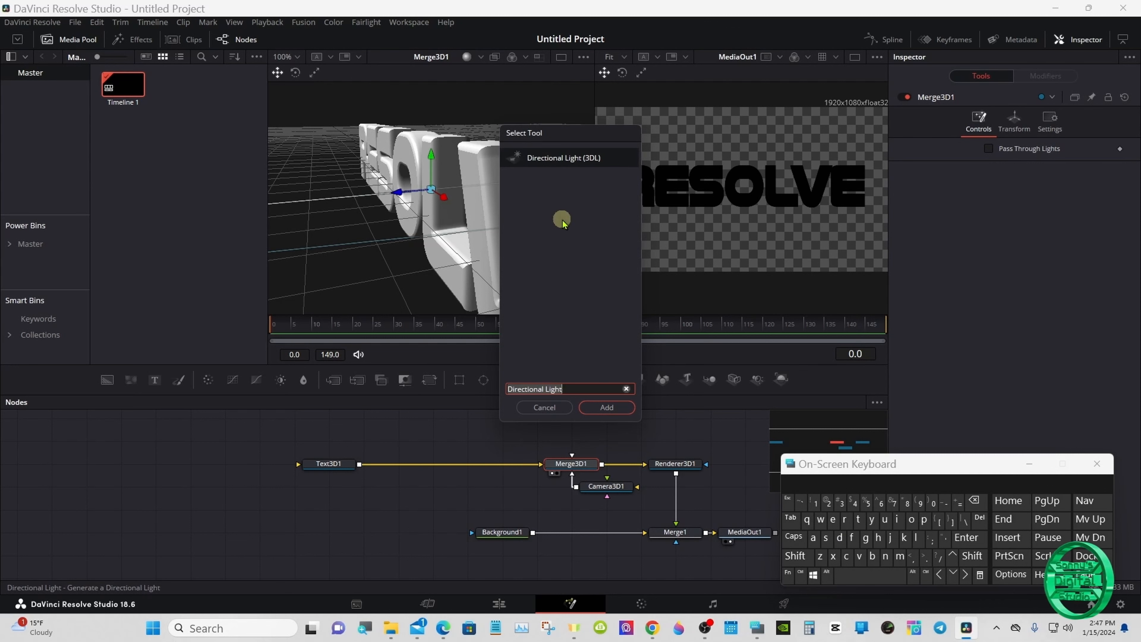
left_click(594, 404)
left_click_drag(598, 512, 506, 507)
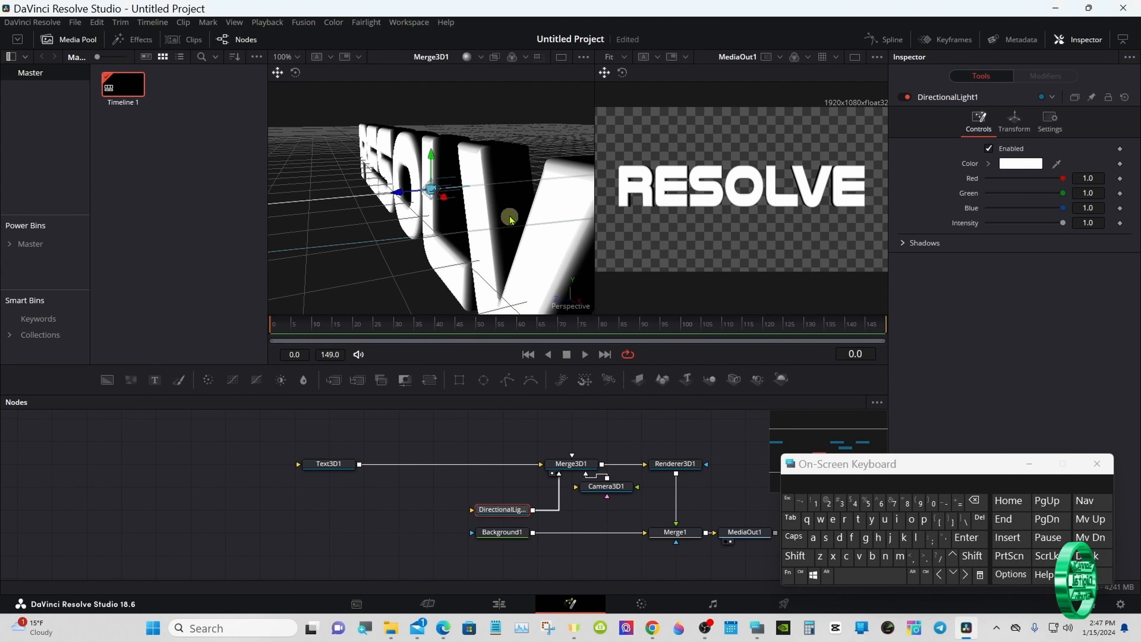
Enable Use Target on the directional light and move the light to about X 1.159, Y 2.551, Z 4.92
right_click(509, 205)
mouse_move(584, 208)
left_click(645, 209)
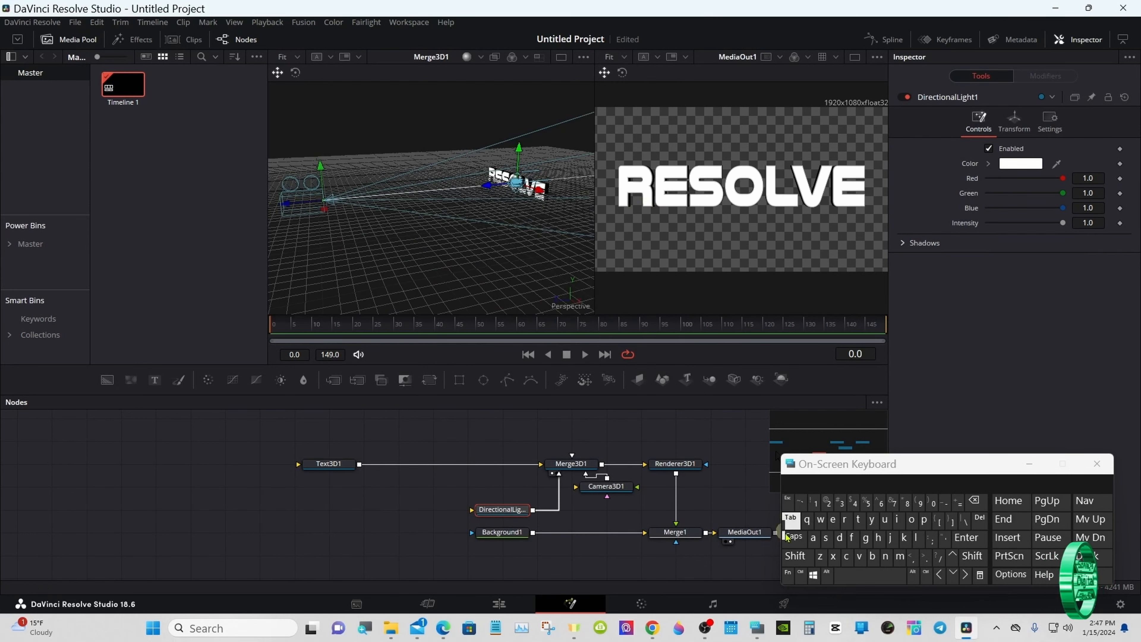
left_click(795, 556)
left_click_drag(339, 247, 540, 247)
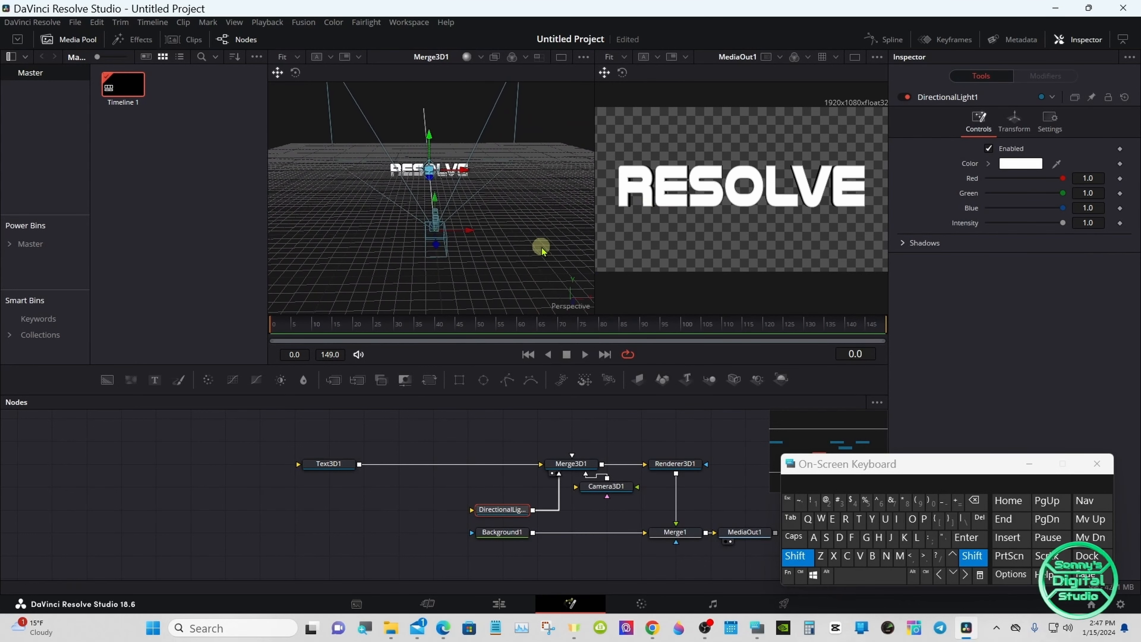
left_click(783, 558)
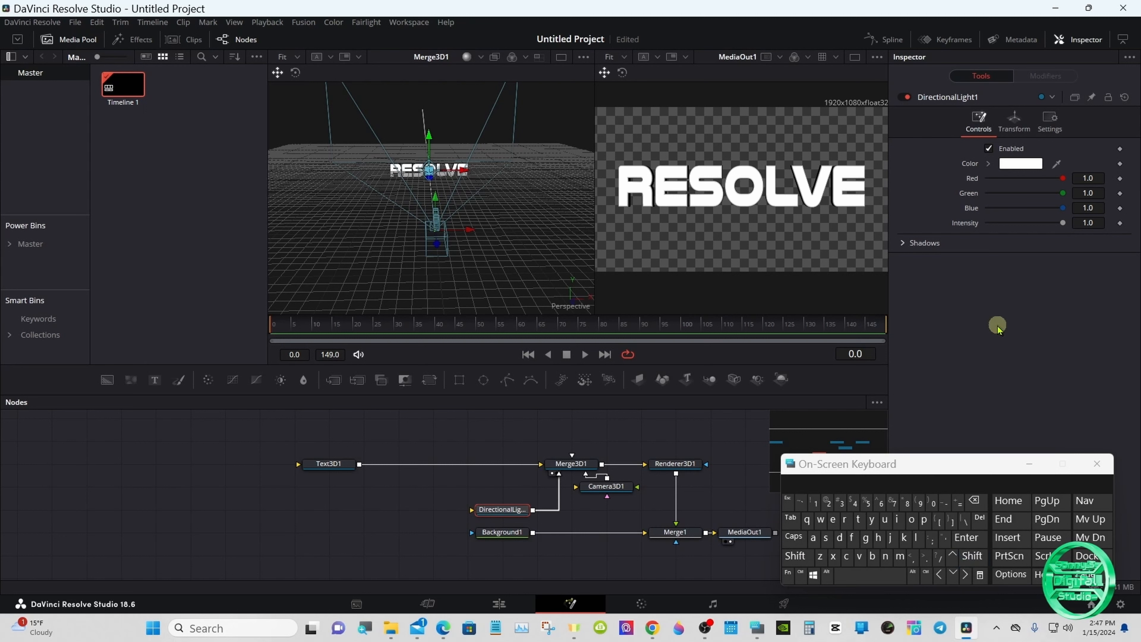
left_click(1014, 131)
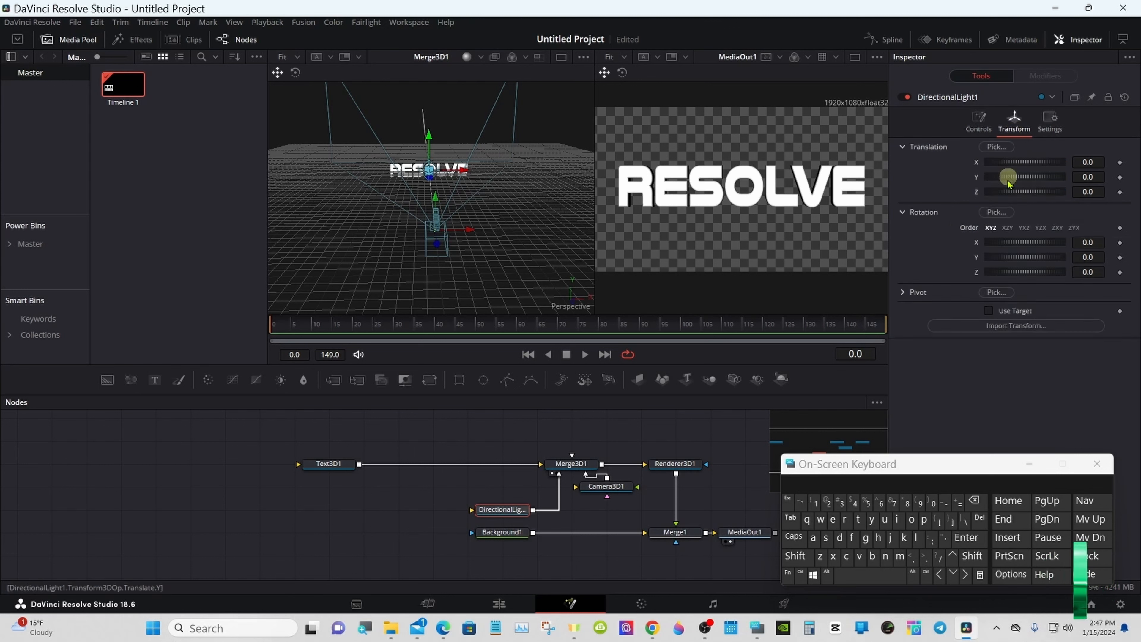
left_click(988, 312)
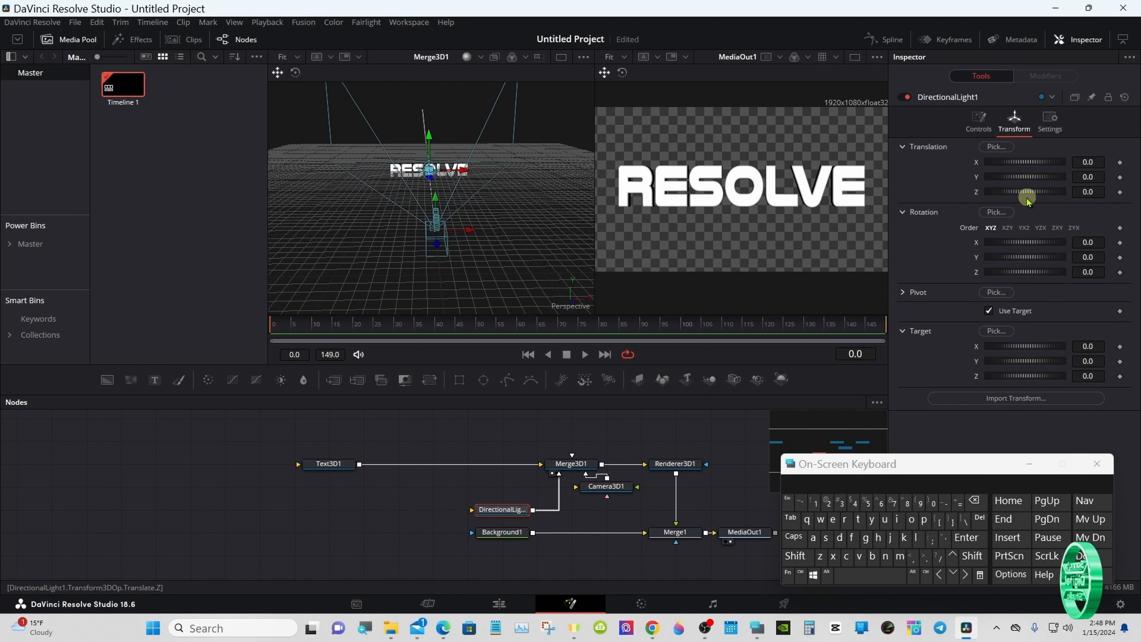
left_click_drag(1027, 198, 1081, 178)
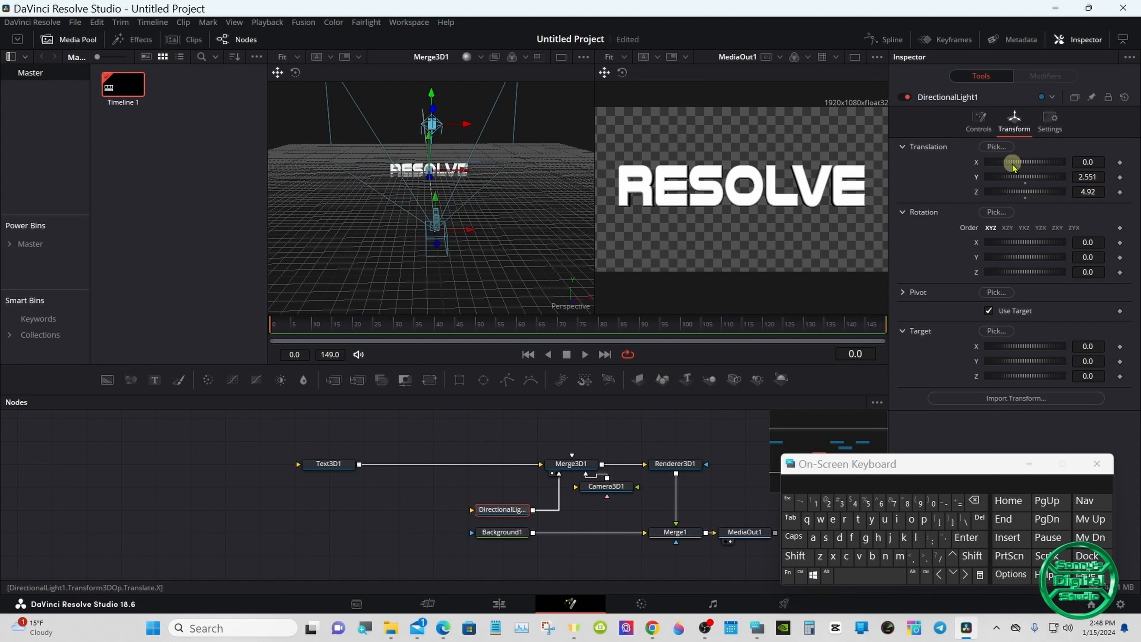
left_click_drag(1013, 167, 1033, 161)
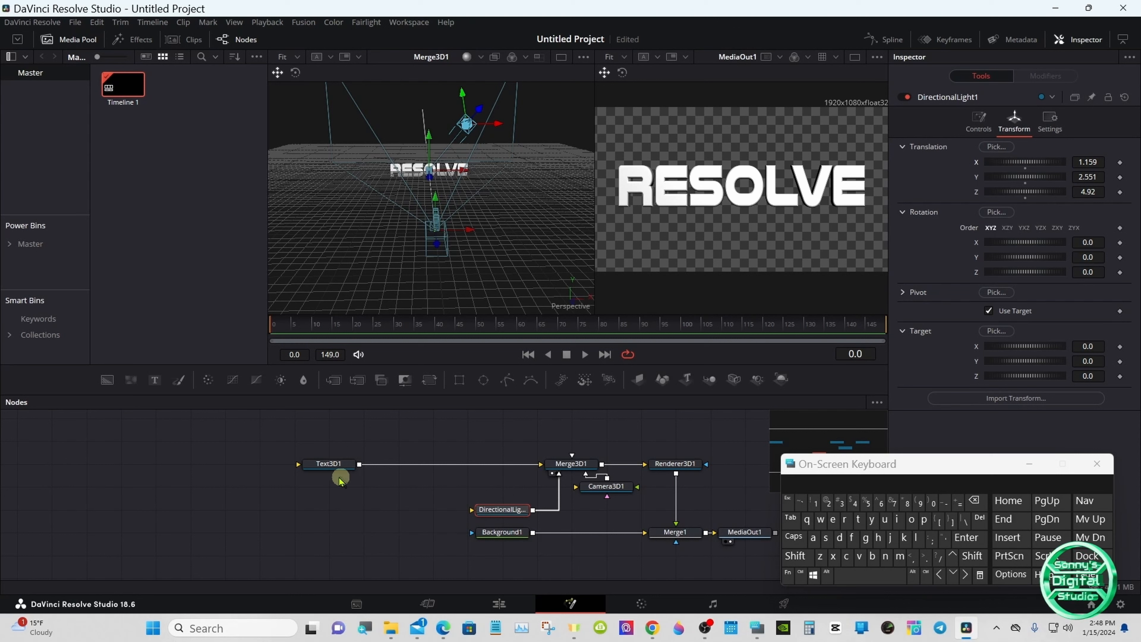
Move the Text3D node closer to the Merge3D node and put away the on-screen keyboard
left_click_drag(334, 468, 391, 468)
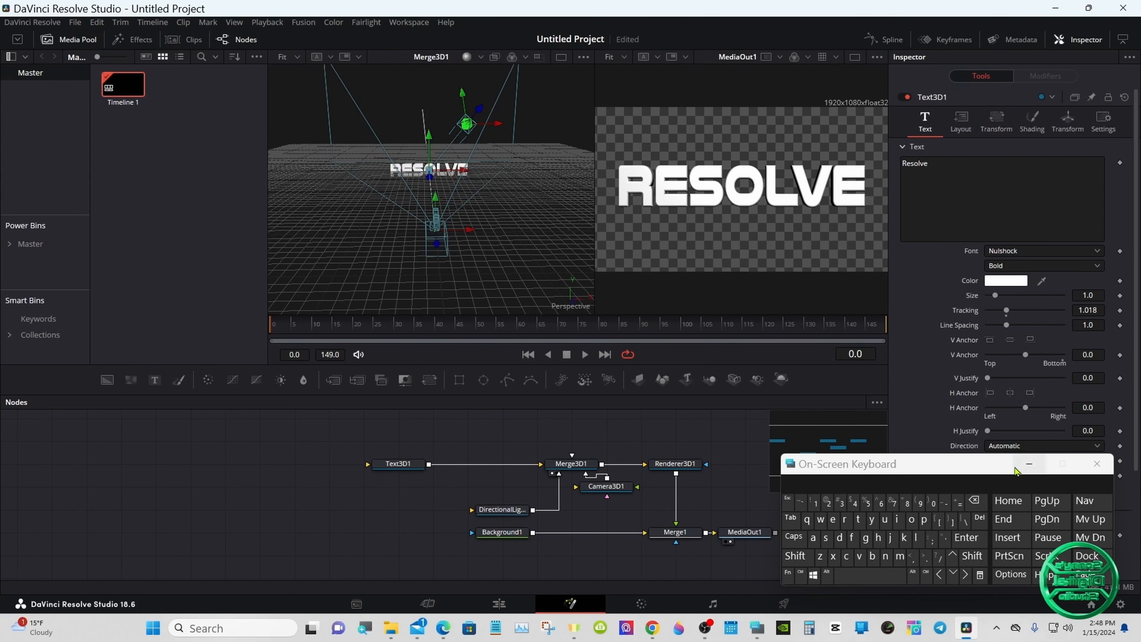
left_click_drag(1016, 470, 929, 485)
left_click(941, 481)
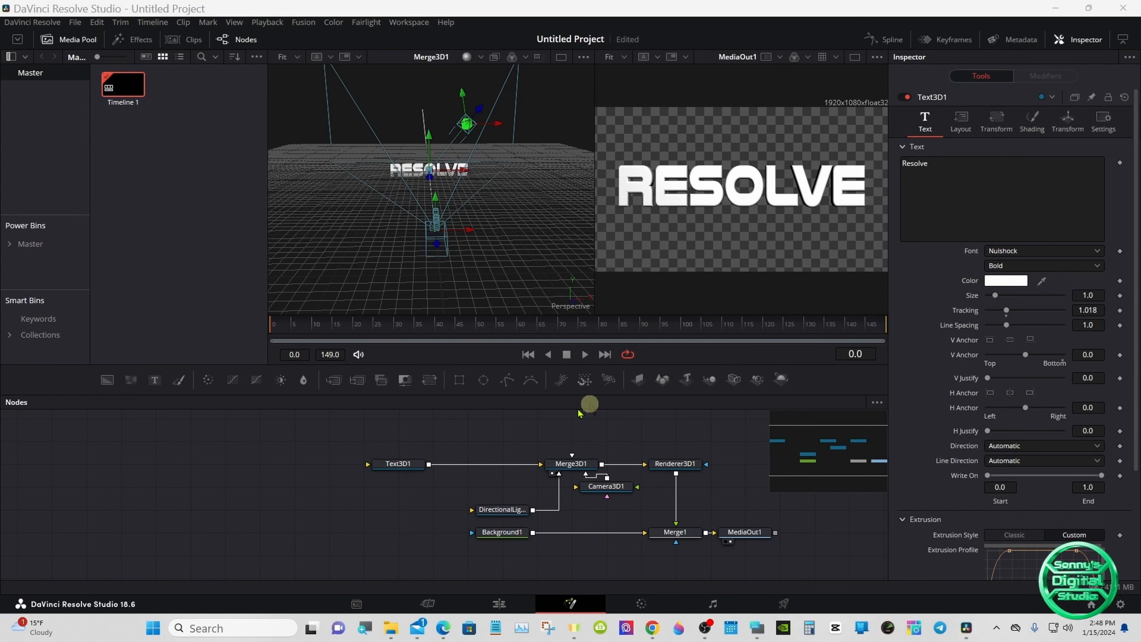
Examine the text's shading settings, comparing Use One Material with separate material and bevel material settings
left_click(406, 465)
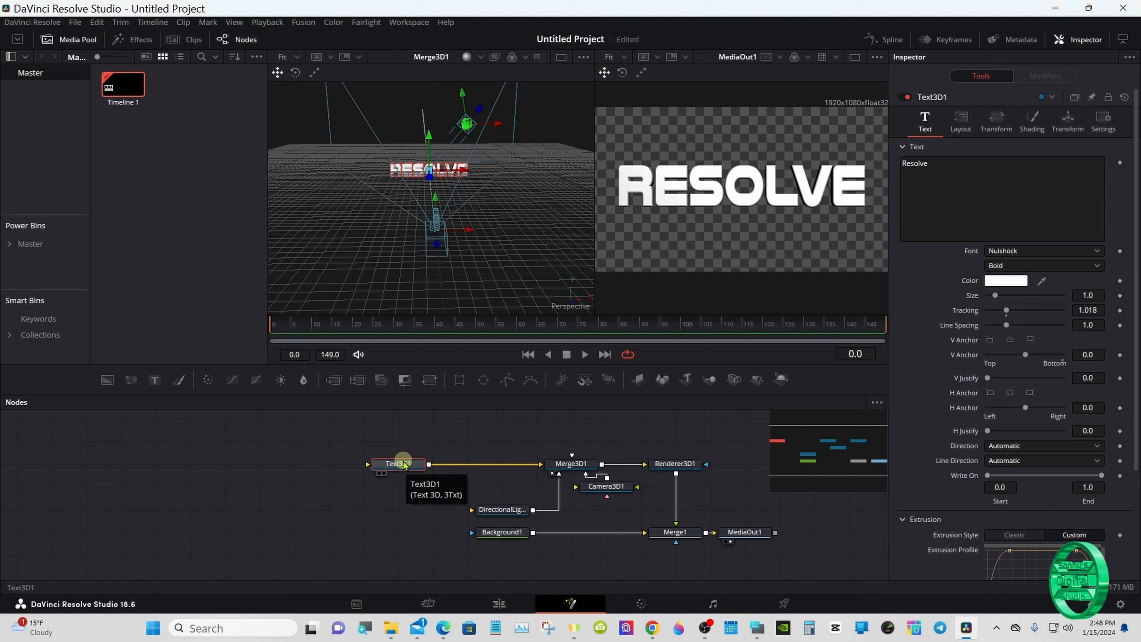
left_click(1037, 130)
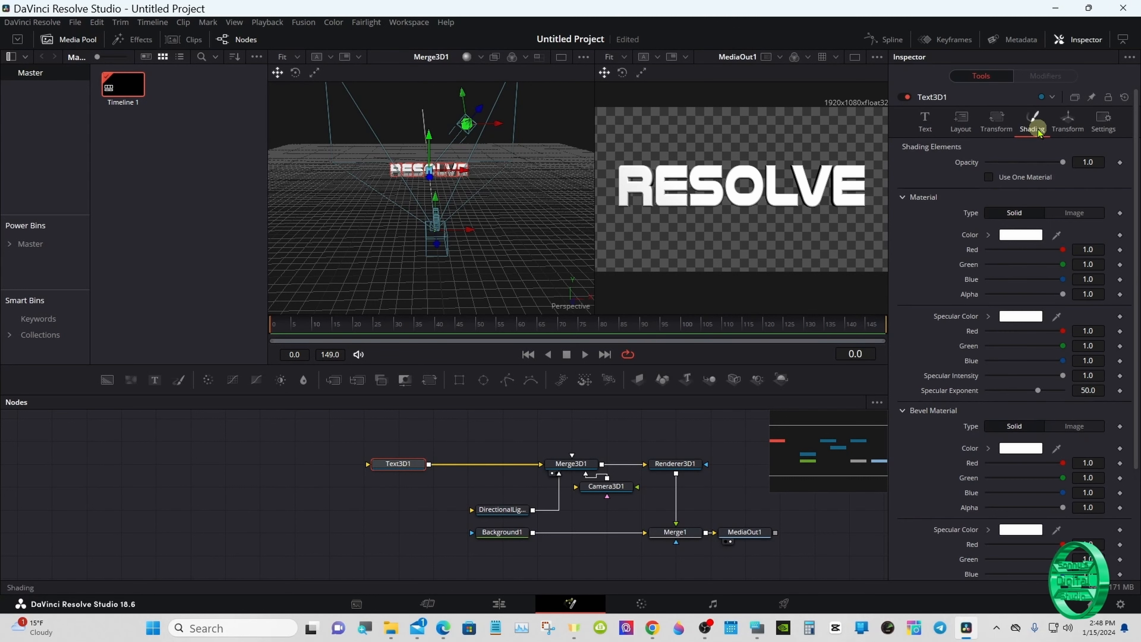
left_click(988, 178)
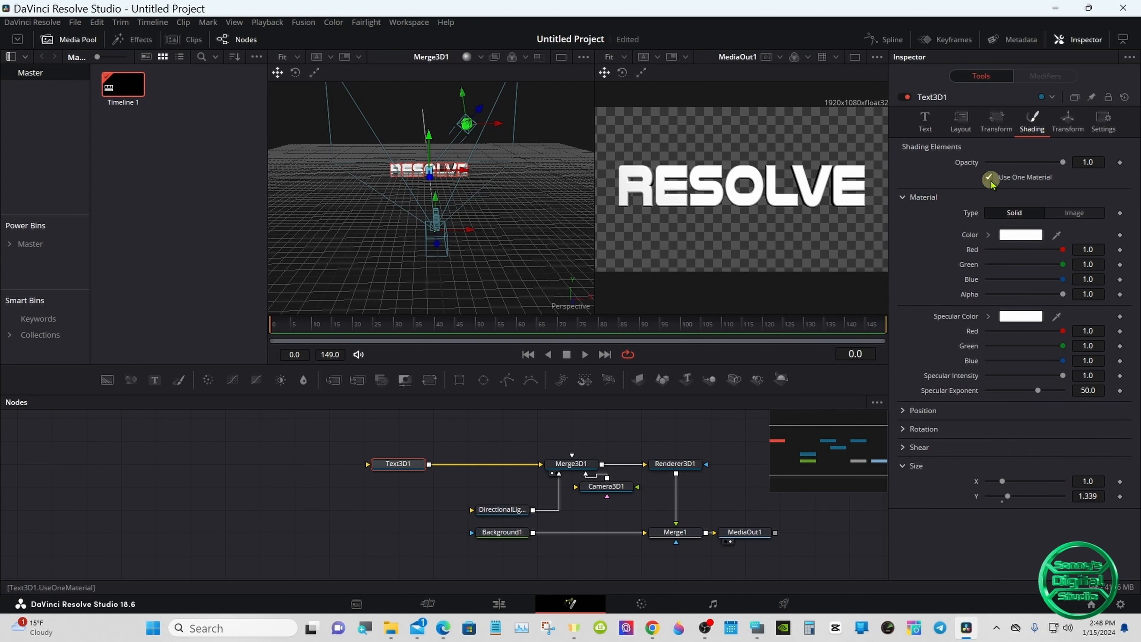
left_click(989, 178)
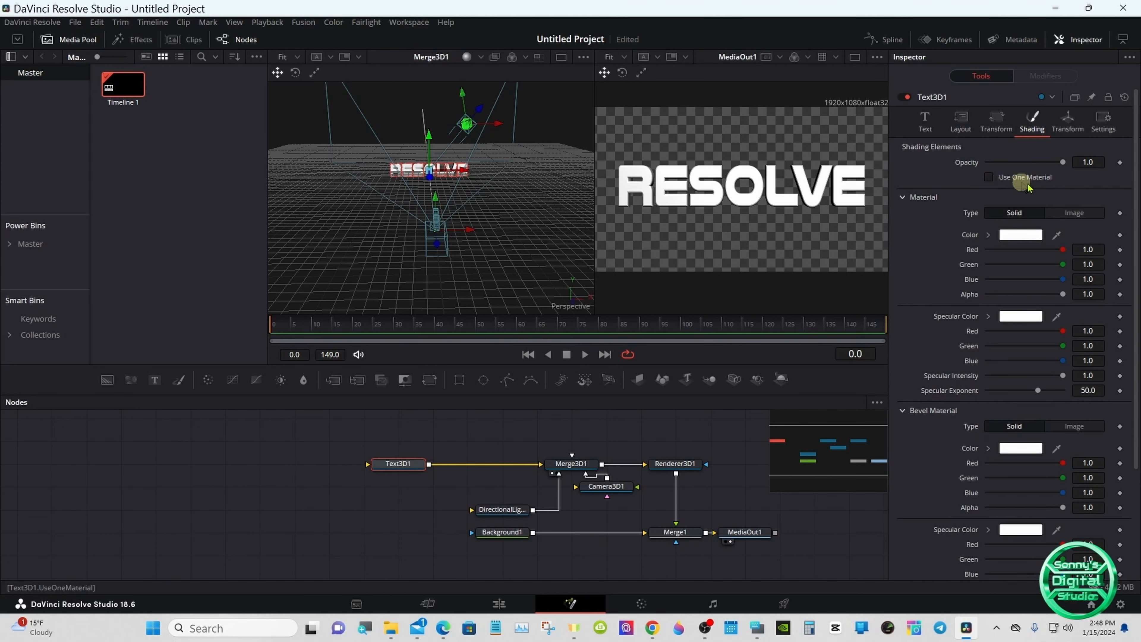
left_click_drag(1137, 189, 1136, 315)
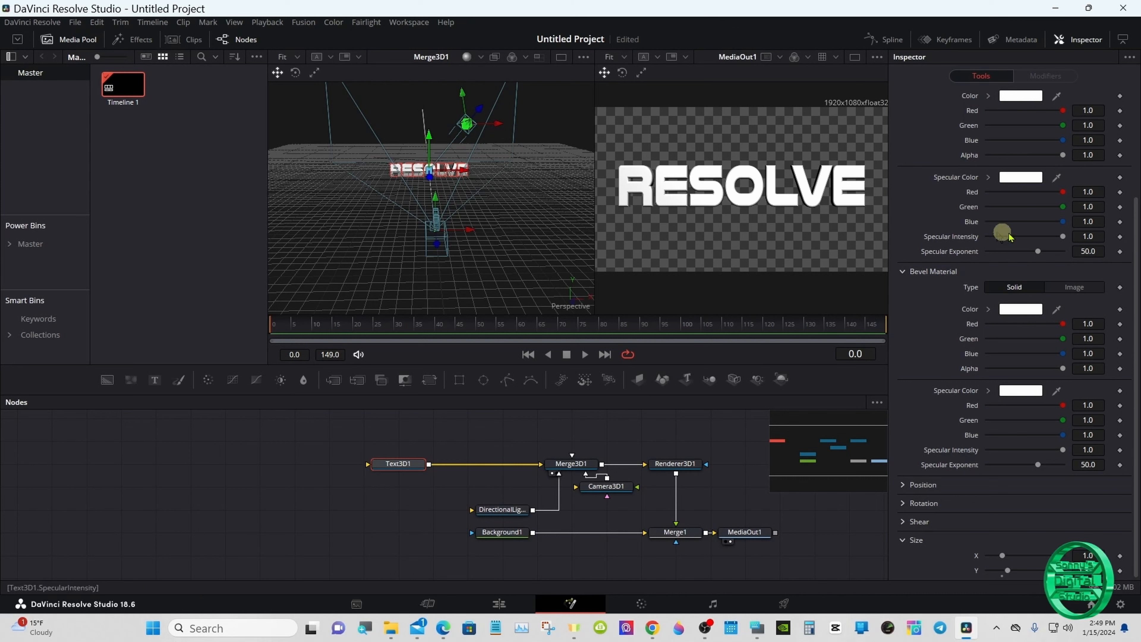
left_click_drag(1129, 242, 1138, 141)
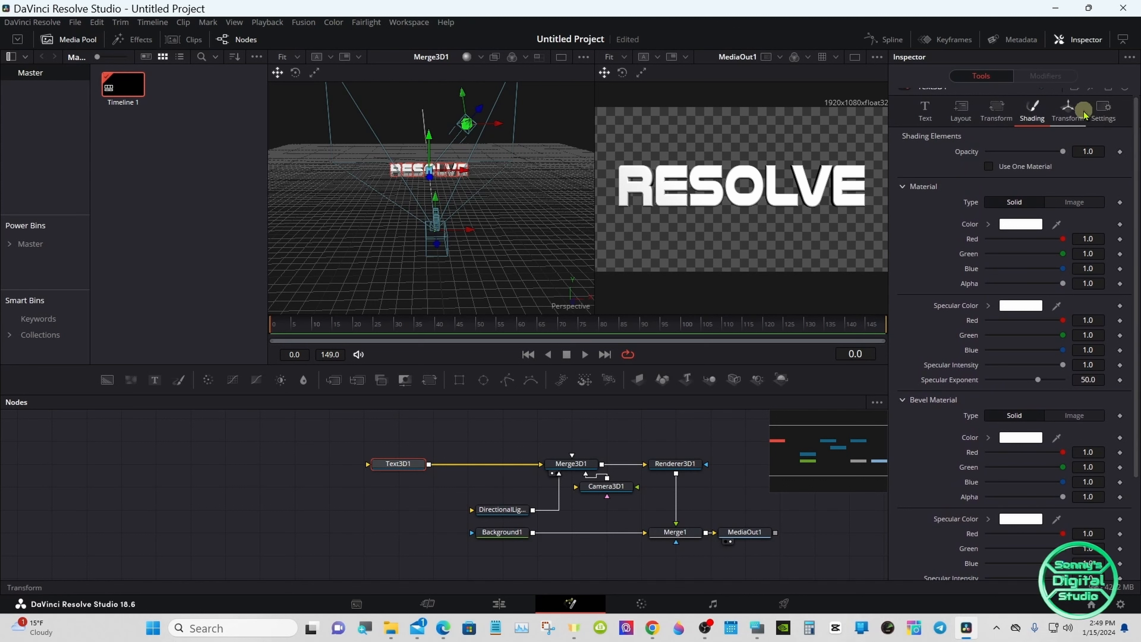
Rotate the 3D text about its Y axis by about 44.3 degrees
left_click(1067, 110)
left_click_drag(1023, 245, 1031, 249)
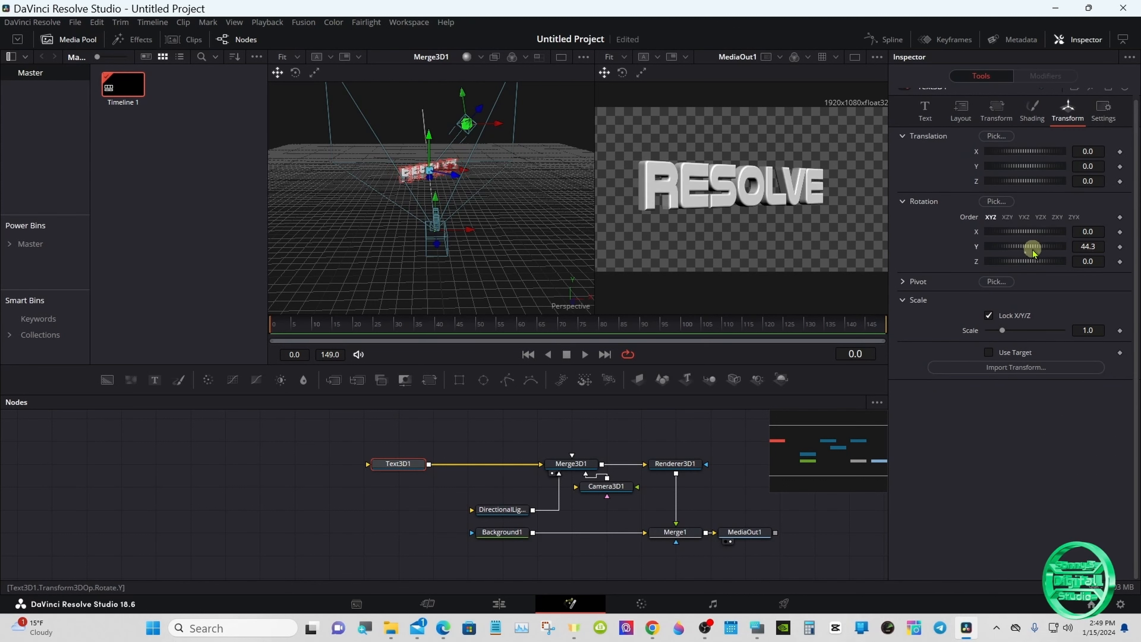
Try blue #5555ff as the text's bevel material color, and finally set it to orange #ff5500
left_click(1031, 111)
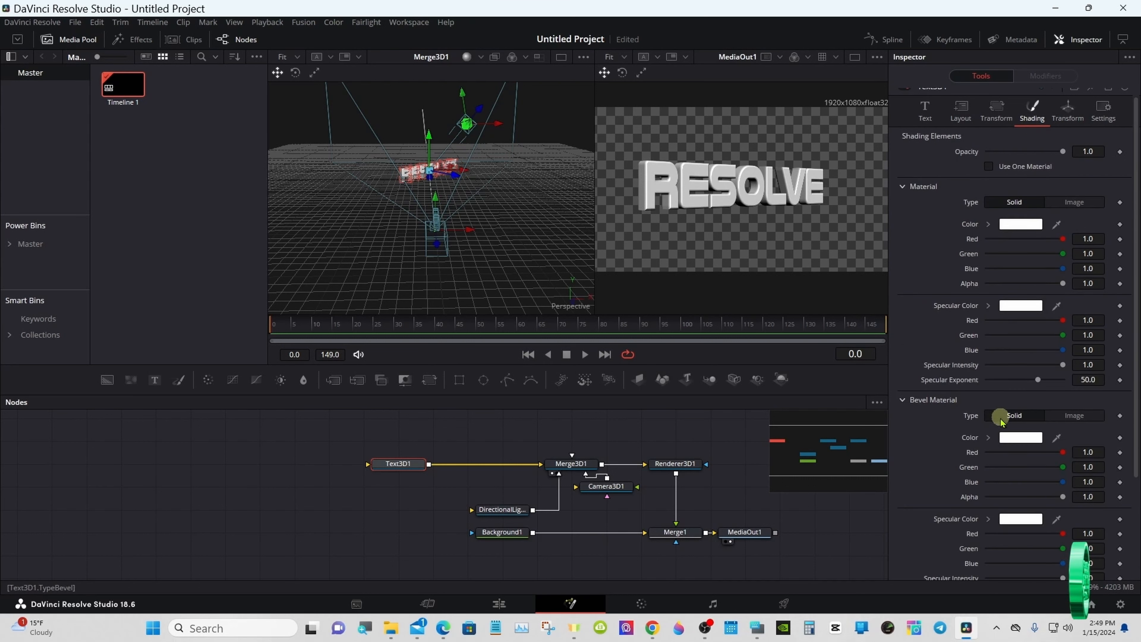
left_click(1003, 438)
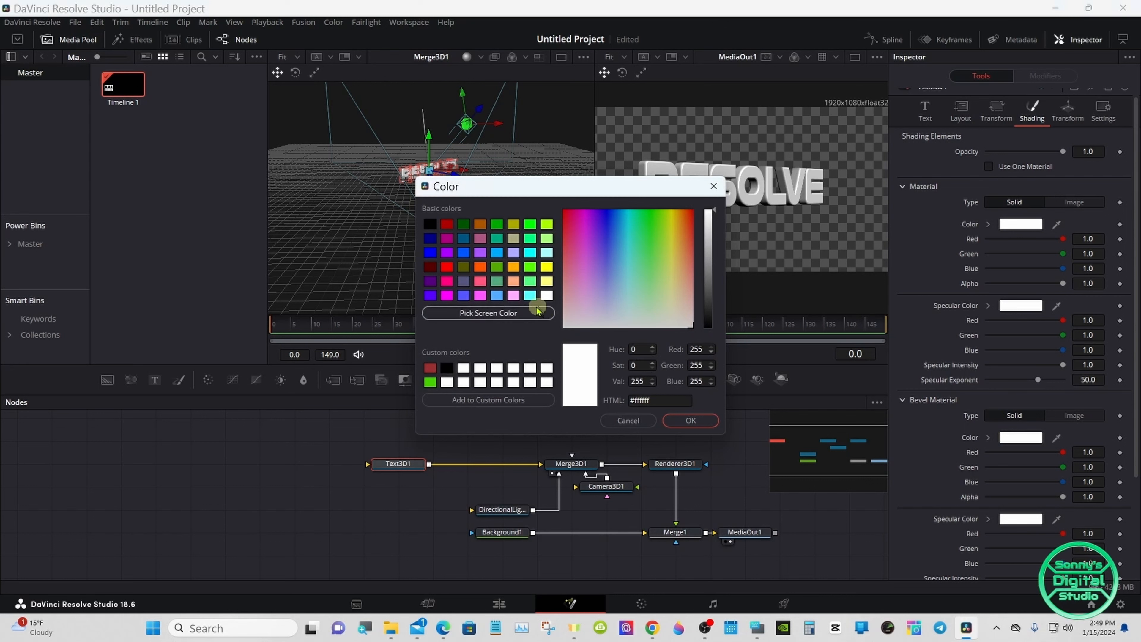
left_click(467, 296)
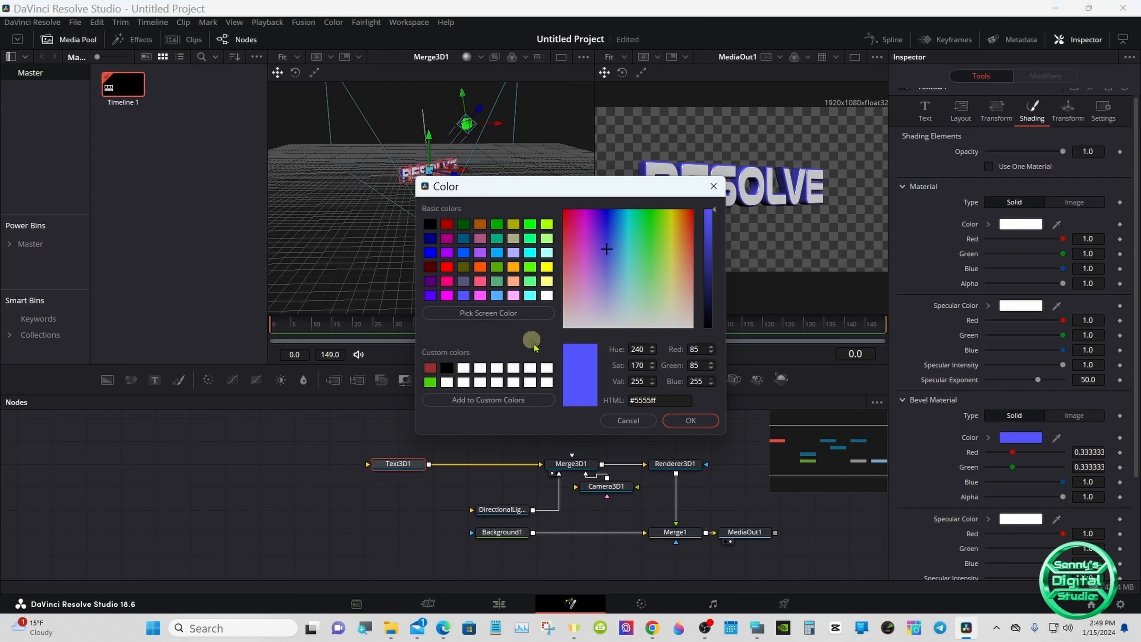
left_click(675, 423)
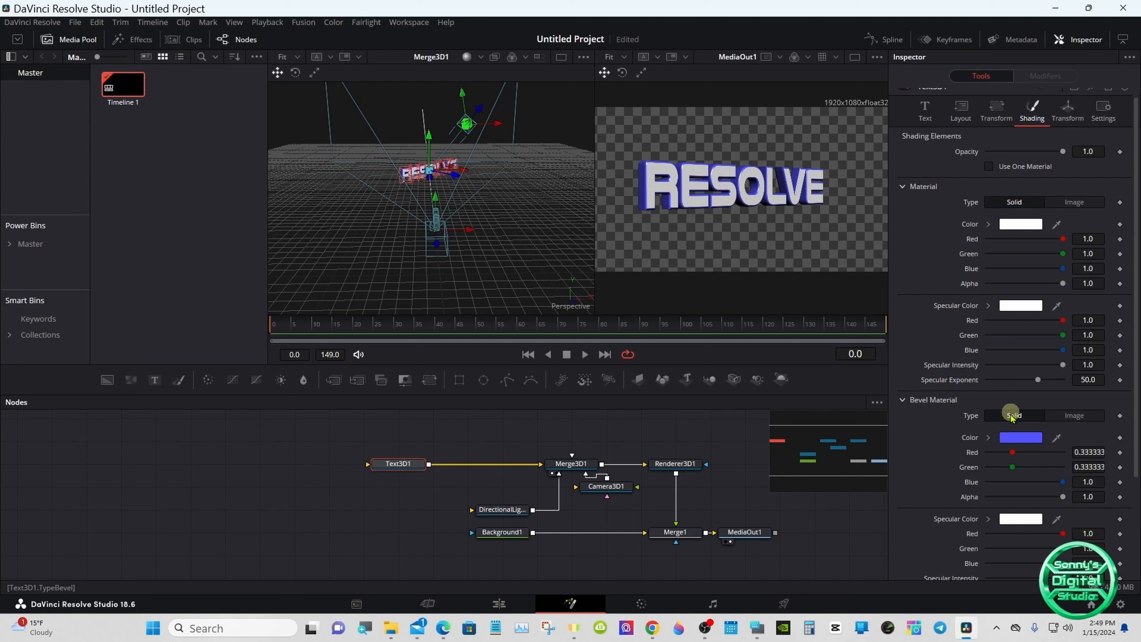
left_click(1011, 438)
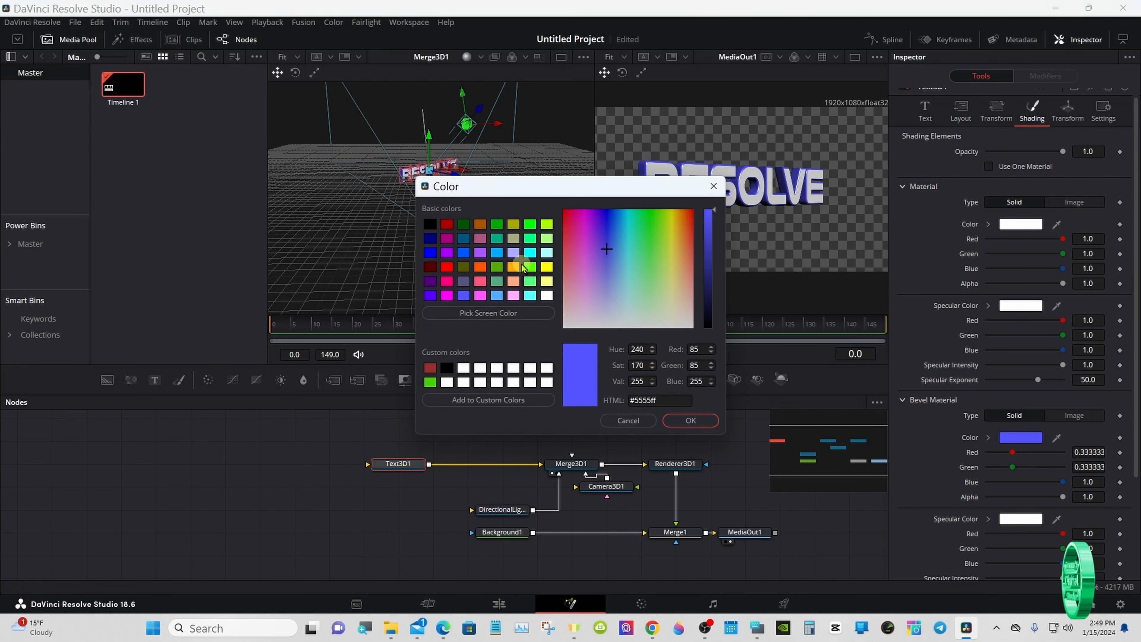
left_click(480, 267)
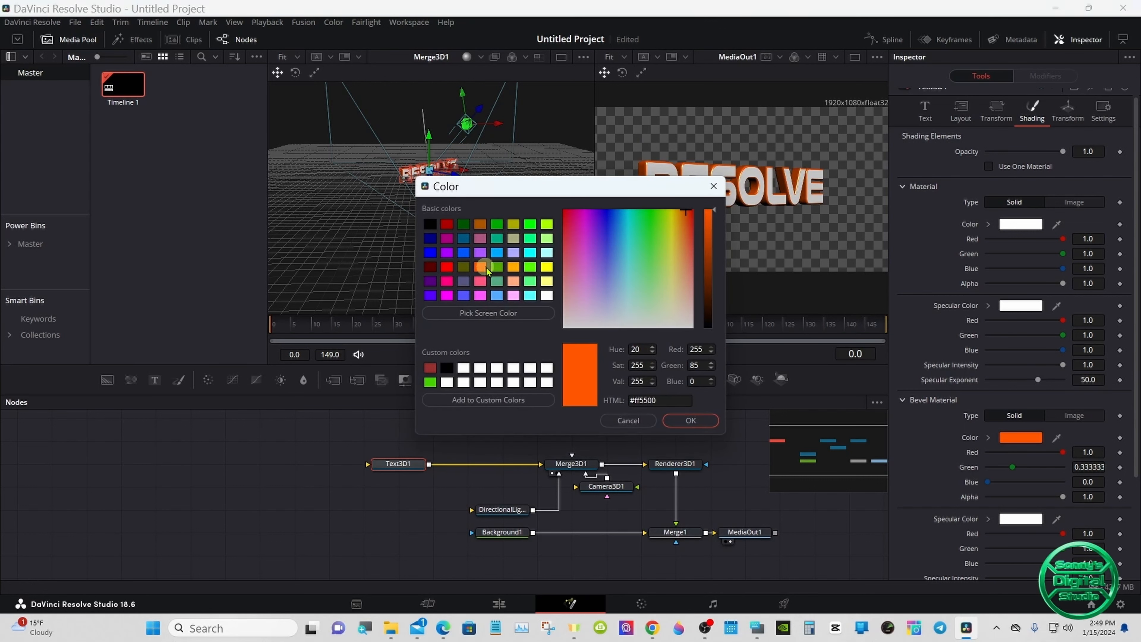
left_click(686, 420)
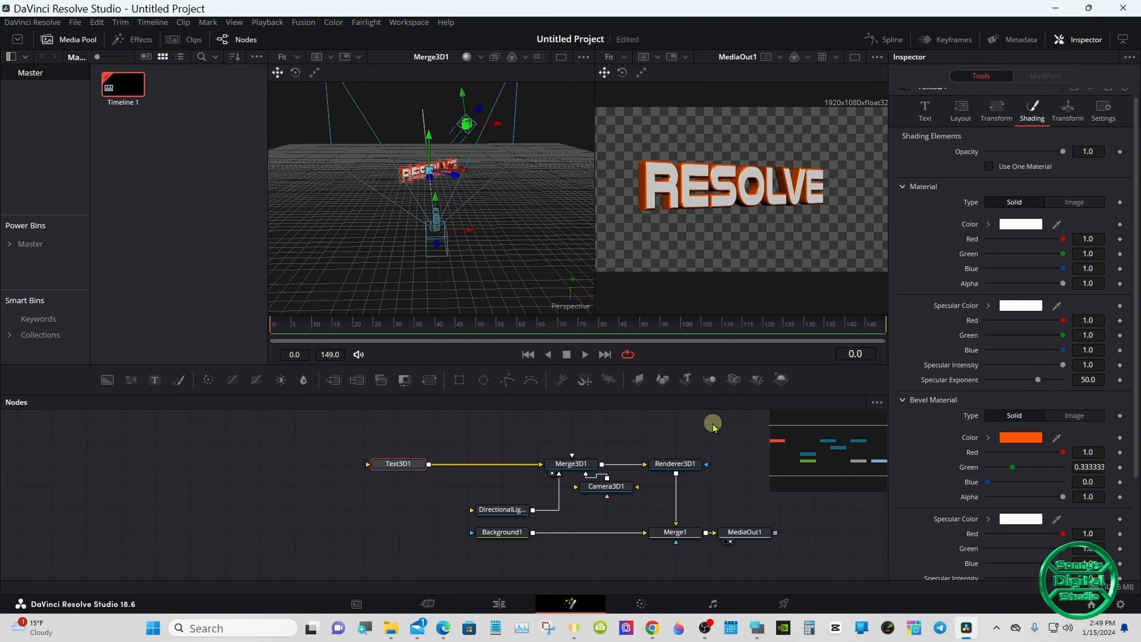
Set both the text's material and bevel material types to Image, with the main material's mapping level at Word
left_click(1075, 203)
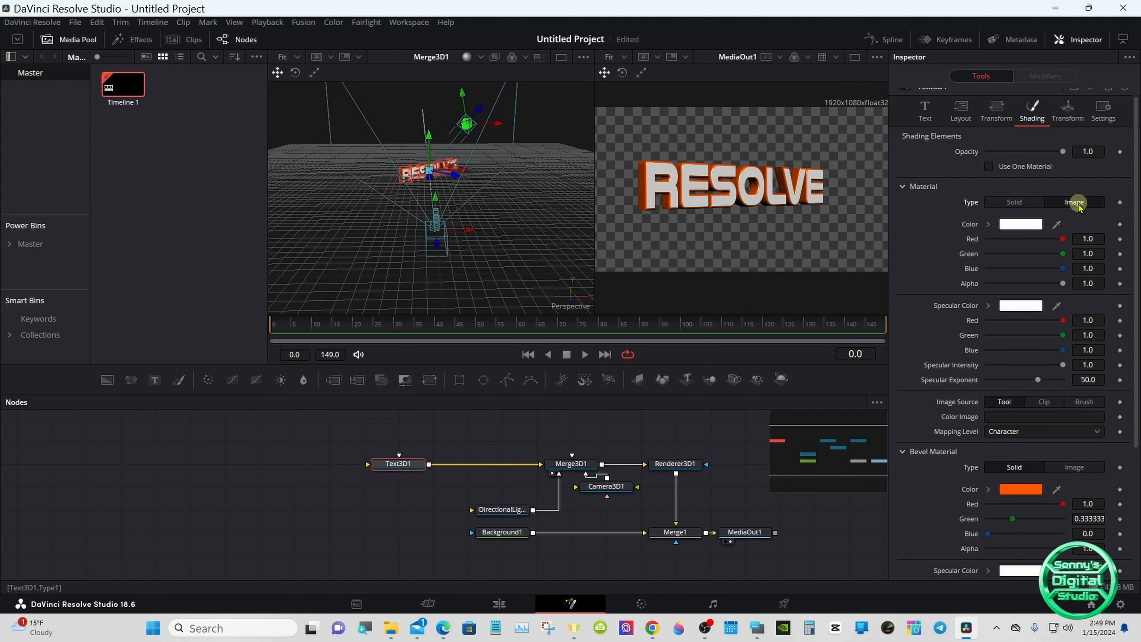
left_click(1083, 470)
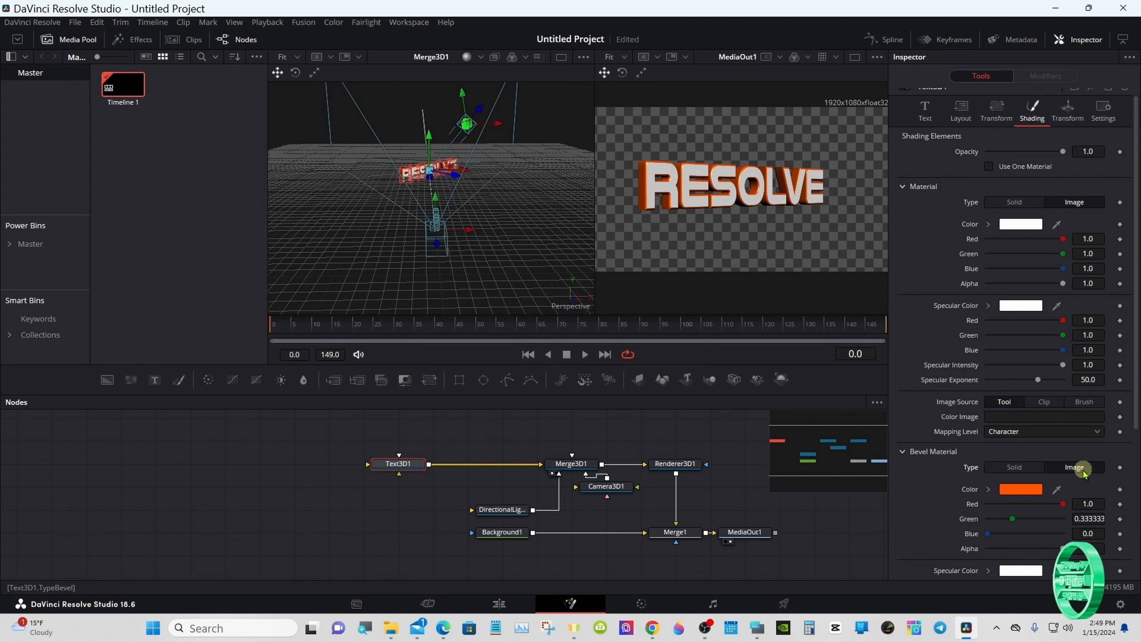
left_click(1027, 434)
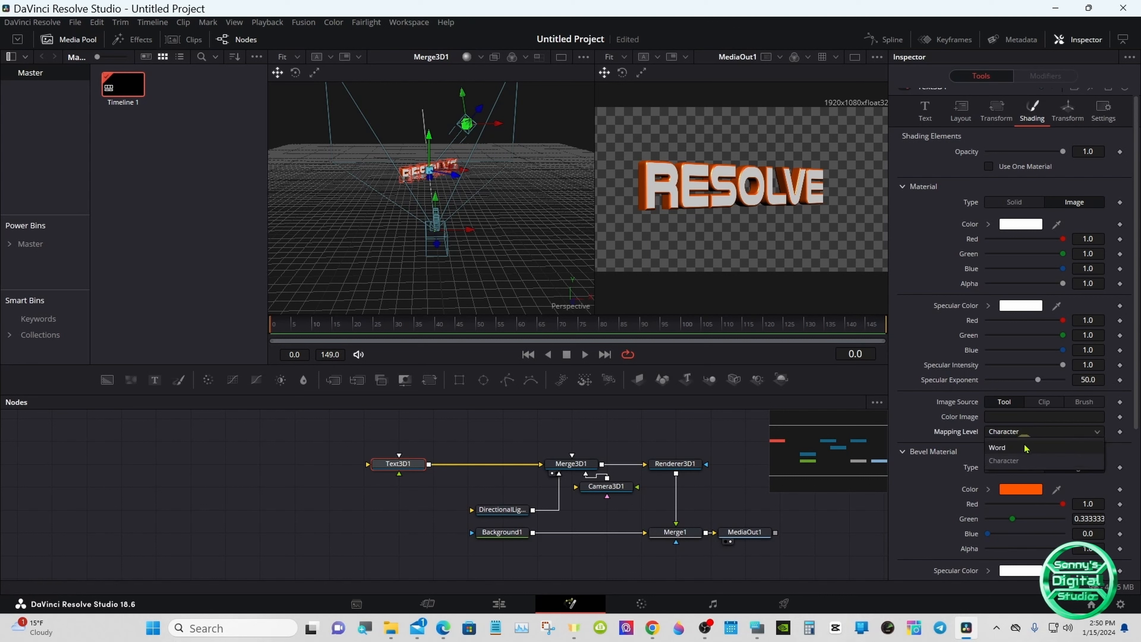
left_click(1024, 448)
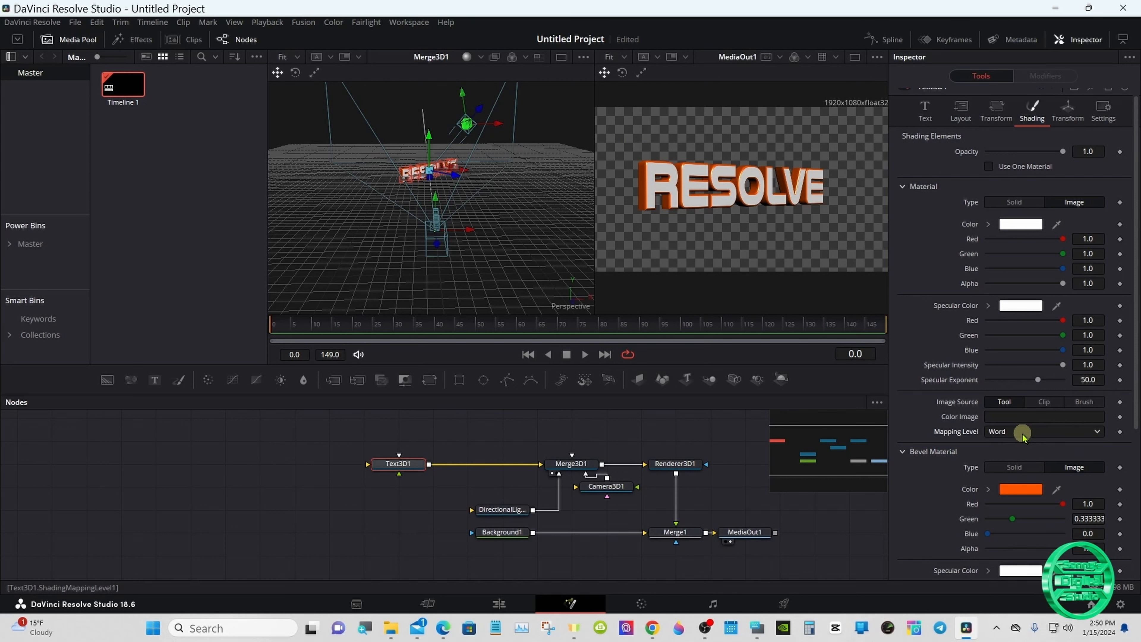
Add a new Background node before the Text3D node and connect it to the text's Color Image input
left_click(212, 463)
left_click_drag(112, 382, 134, 409)
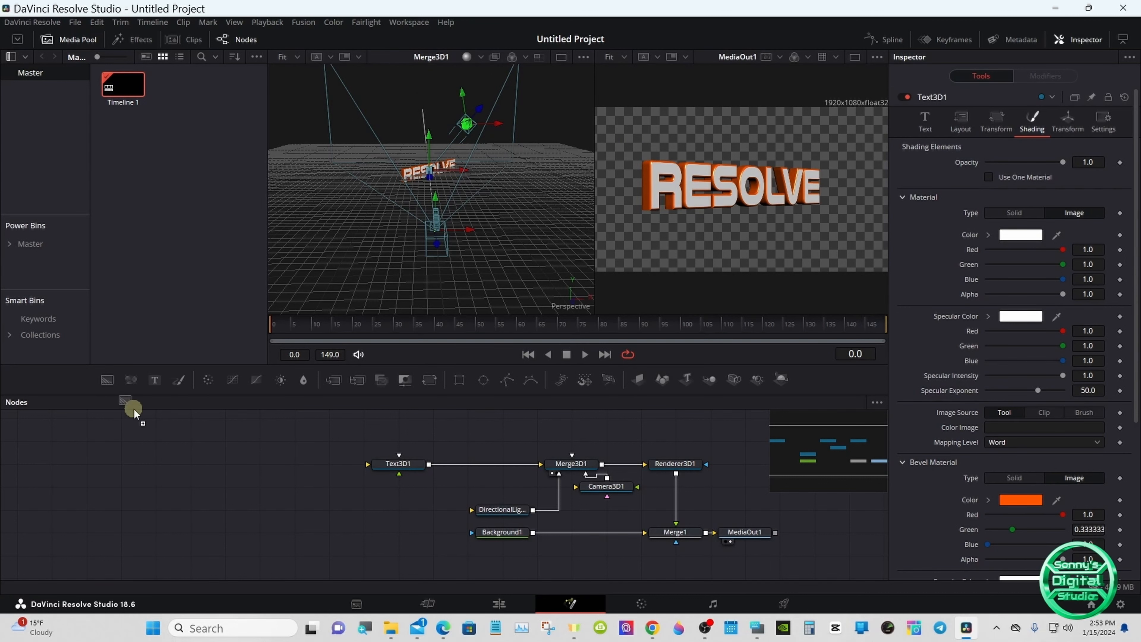
left_click_drag(179, 456, 259, 469)
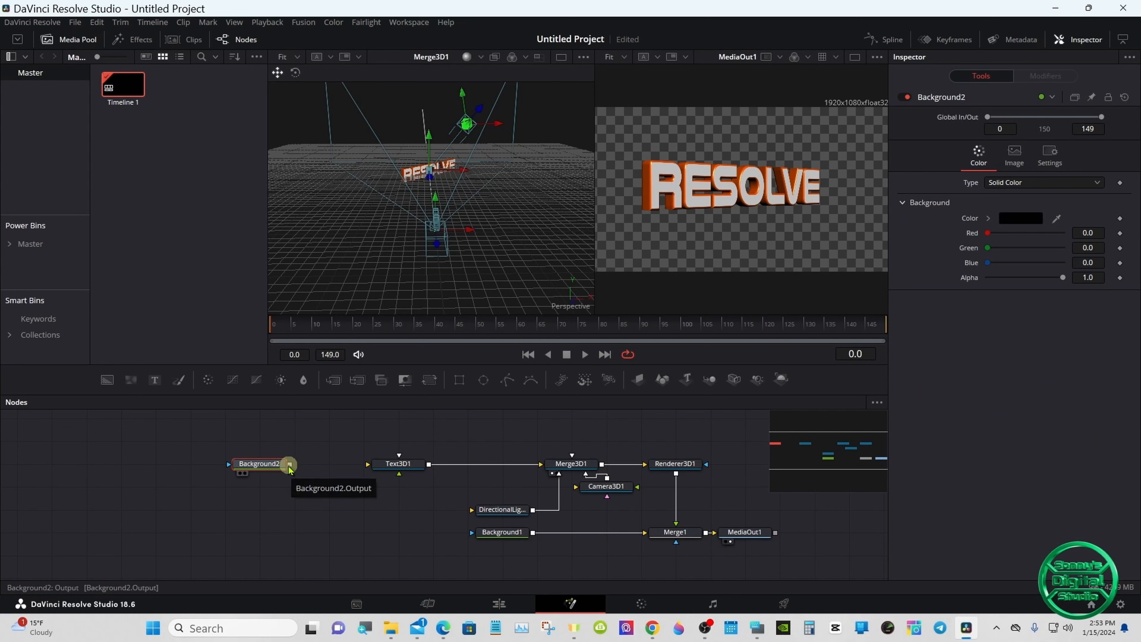
left_click_drag(290, 464, 401, 469)
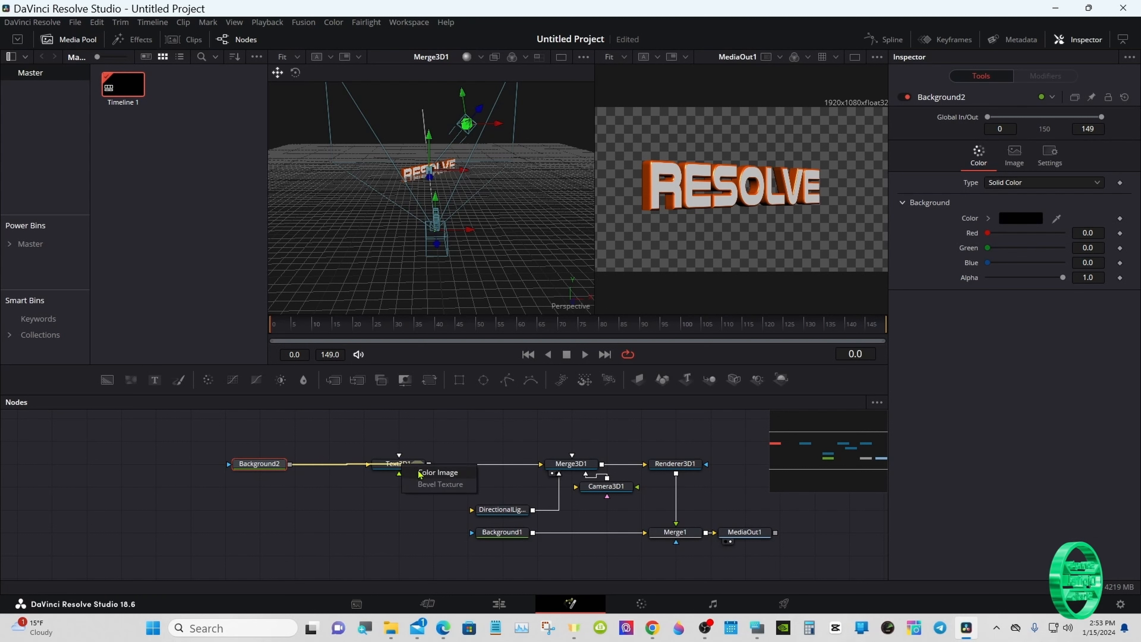
left_click(434, 477)
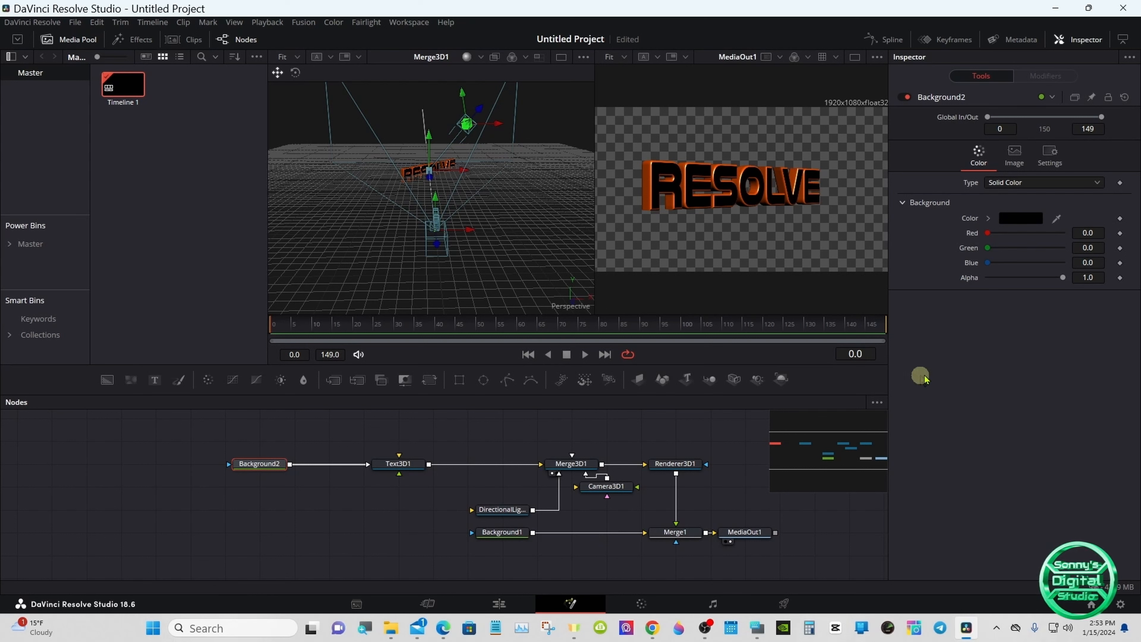
Change the new background's type to Gradient and set the gradient's start color to blue #5555ff
left_click(1027, 184)
left_click(1015, 248)
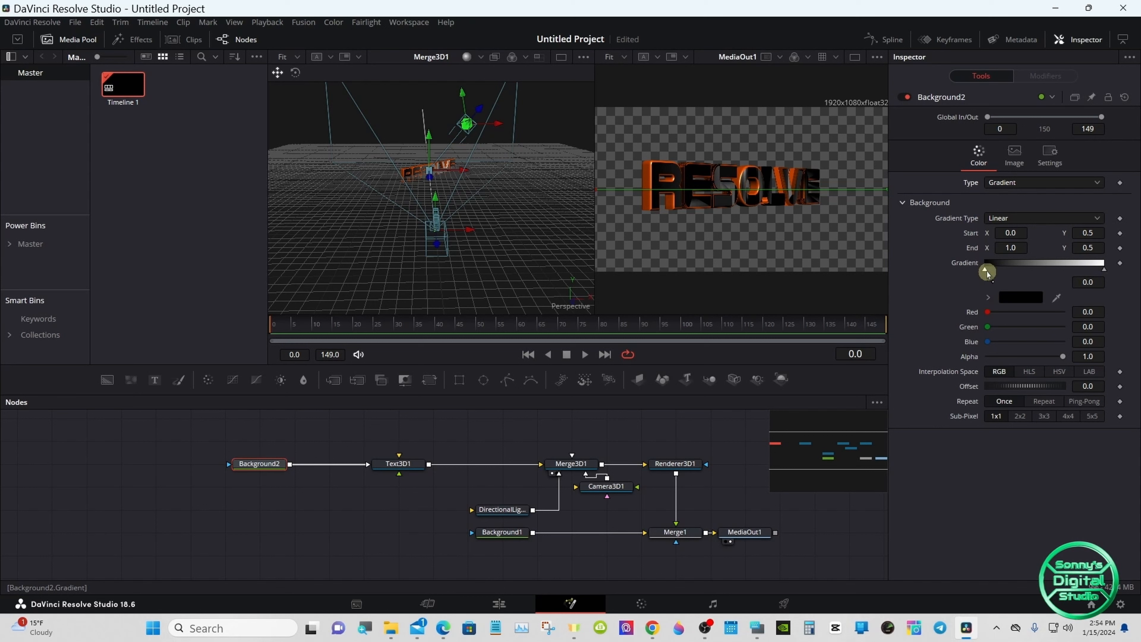
left_click(1008, 295)
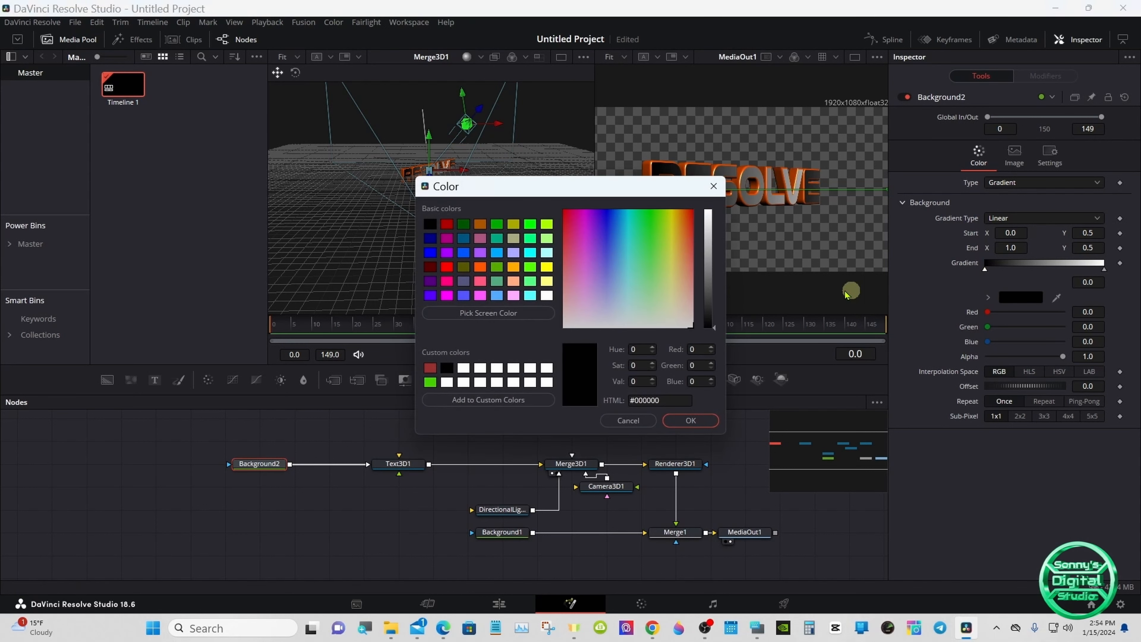
left_click_drag(537, 188, 422, 257)
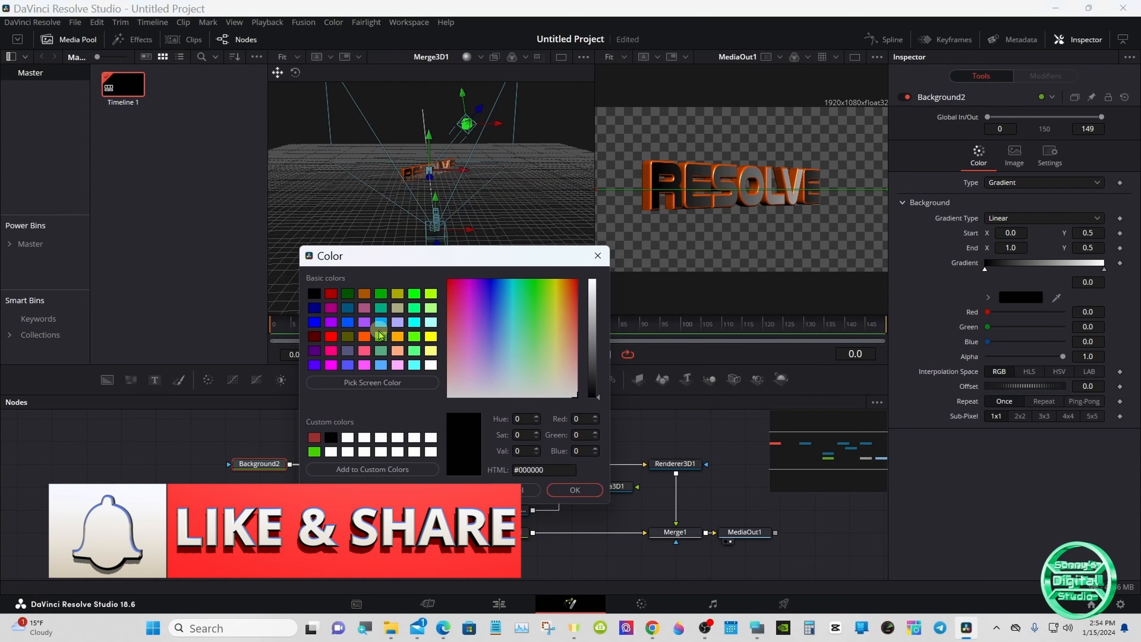
left_click(347, 364)
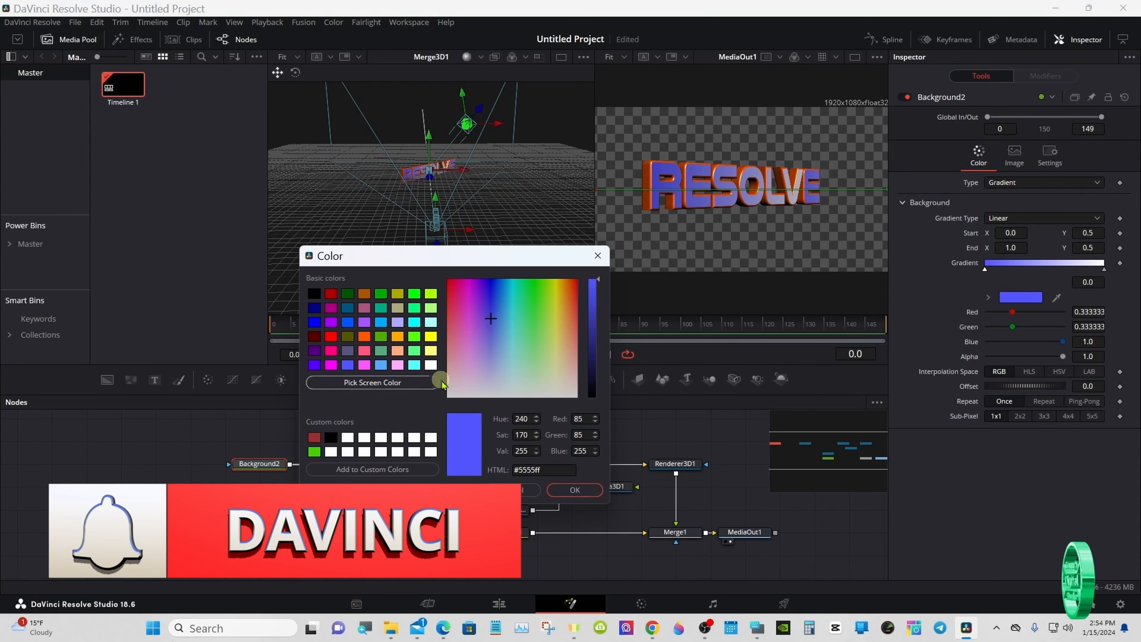
left_click(572, 490)
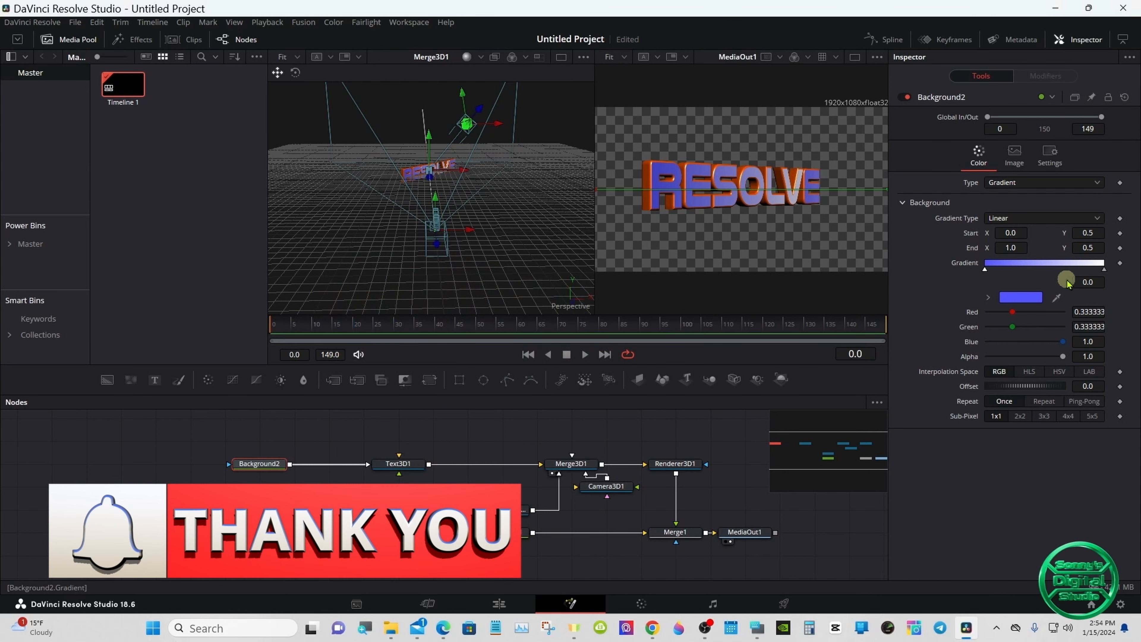
Set the gradient's end color to lime green with red 0.666666, green 1.0 and blue 0.0
left_click(1105, 271)
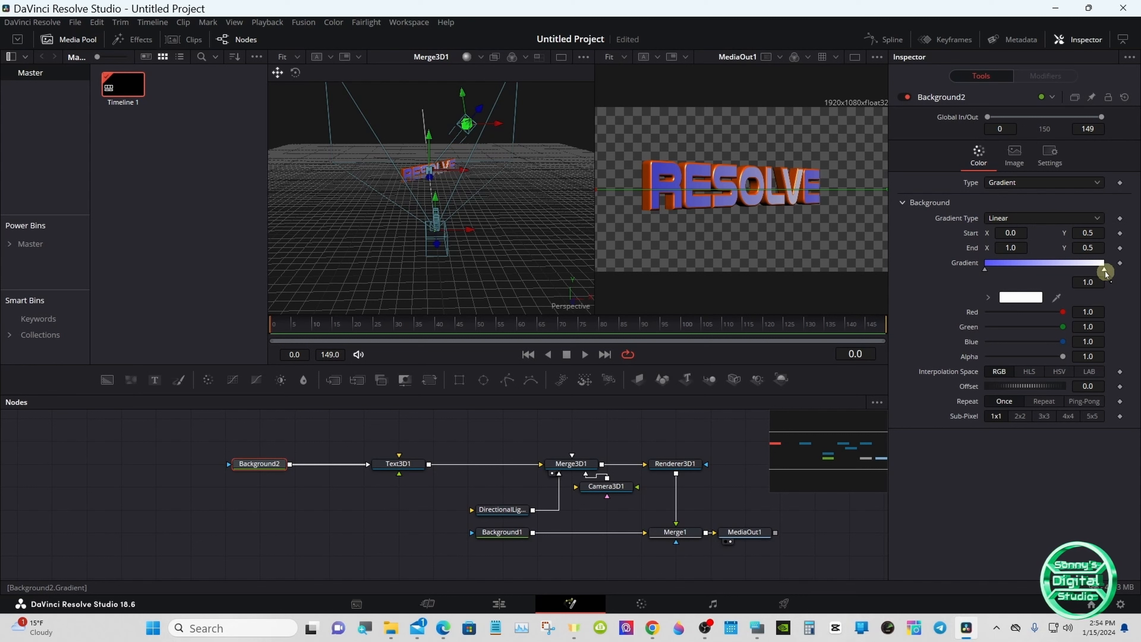
left_click(1029, 301)
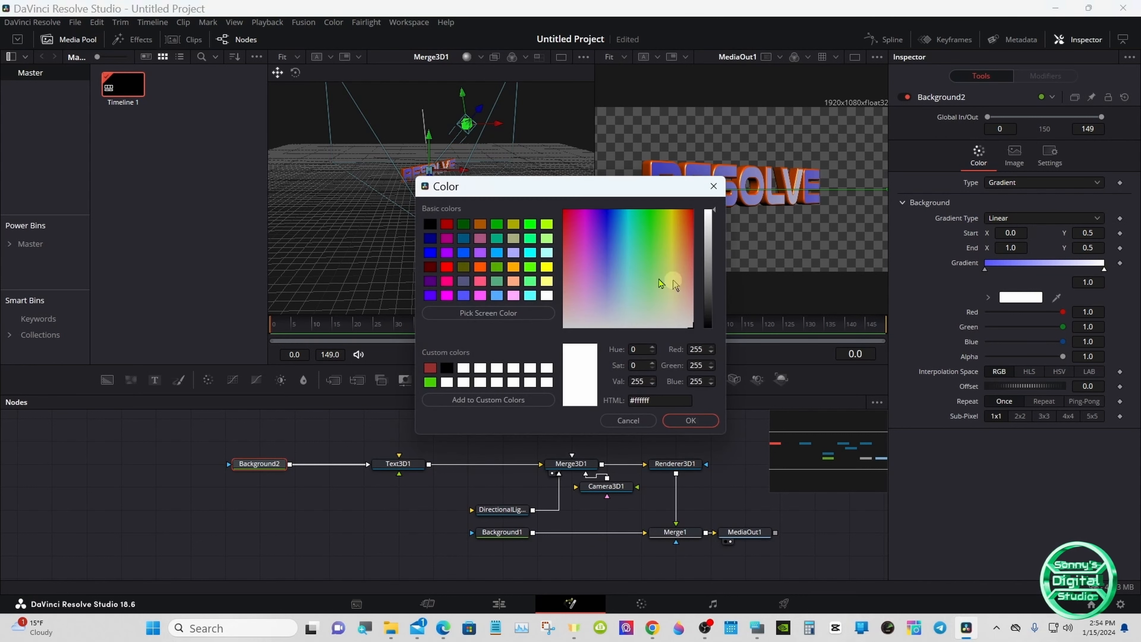
left_click(546, 225)
left_click(683, 421)
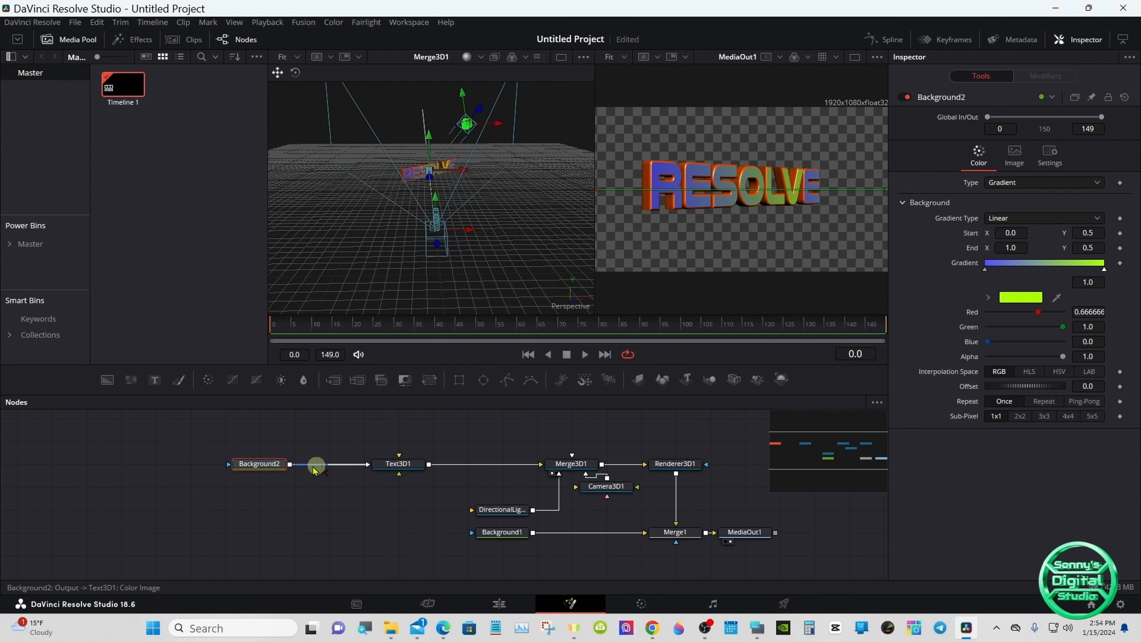
Display the gradient background in the 3D scene's viewer, try a gradient offset of about -0.268, and finally return it to 0.0
left_click(240, 474)
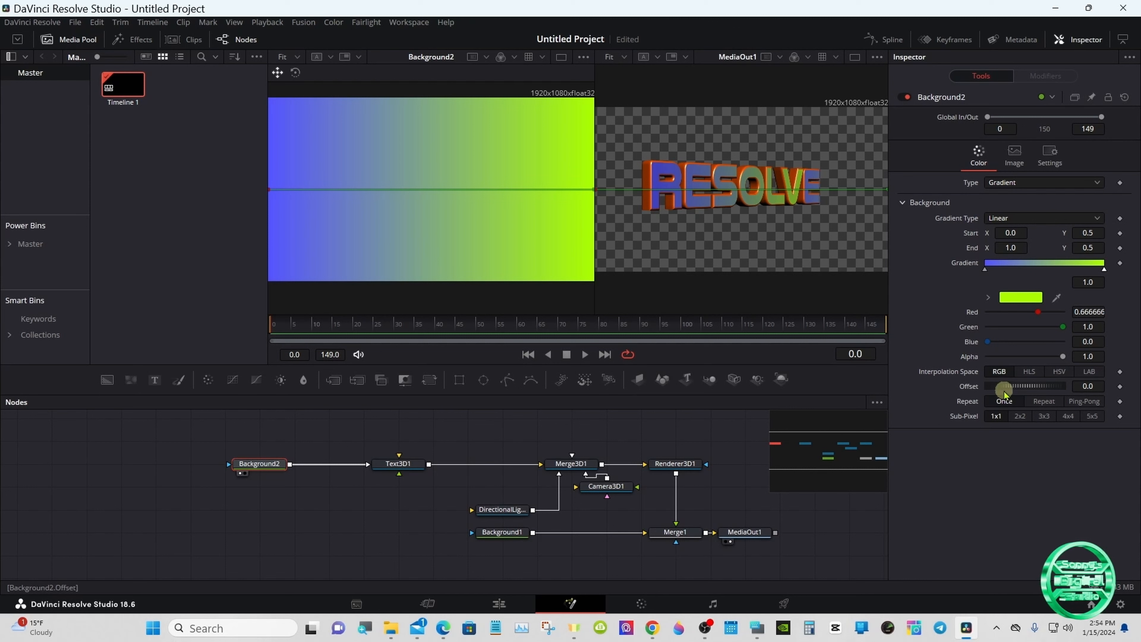
left_click_drag(1018, 391, 1006, 390)
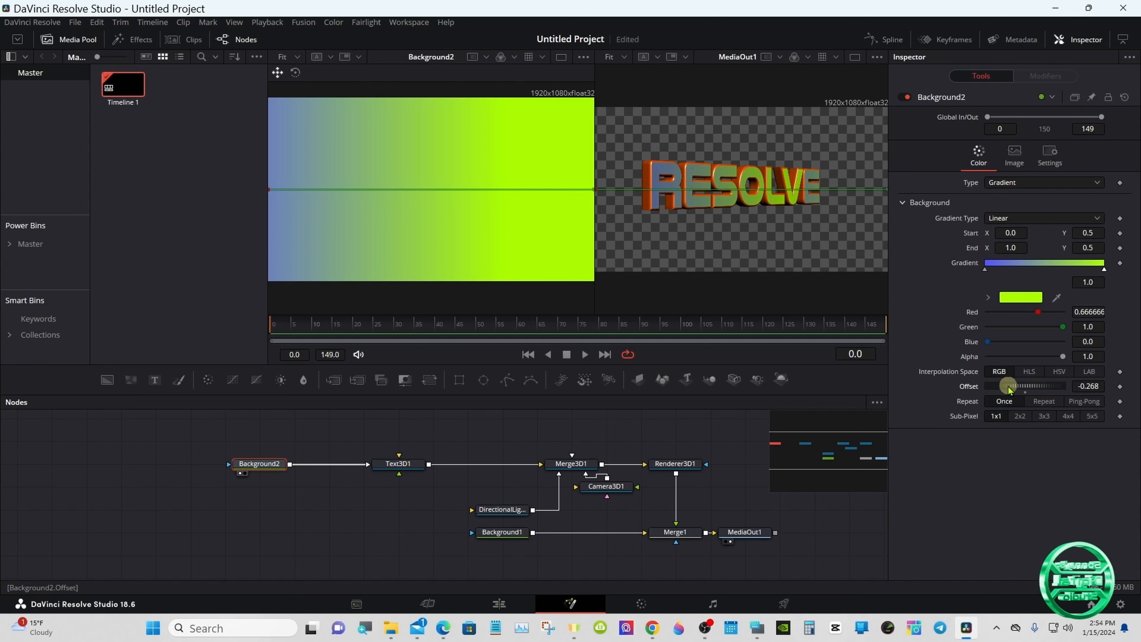
mouse_move(1008, 388)
left_mouse_down()
mouse_move(1058, 389)
mouse_move(1024, 393)
left_mouse_up()
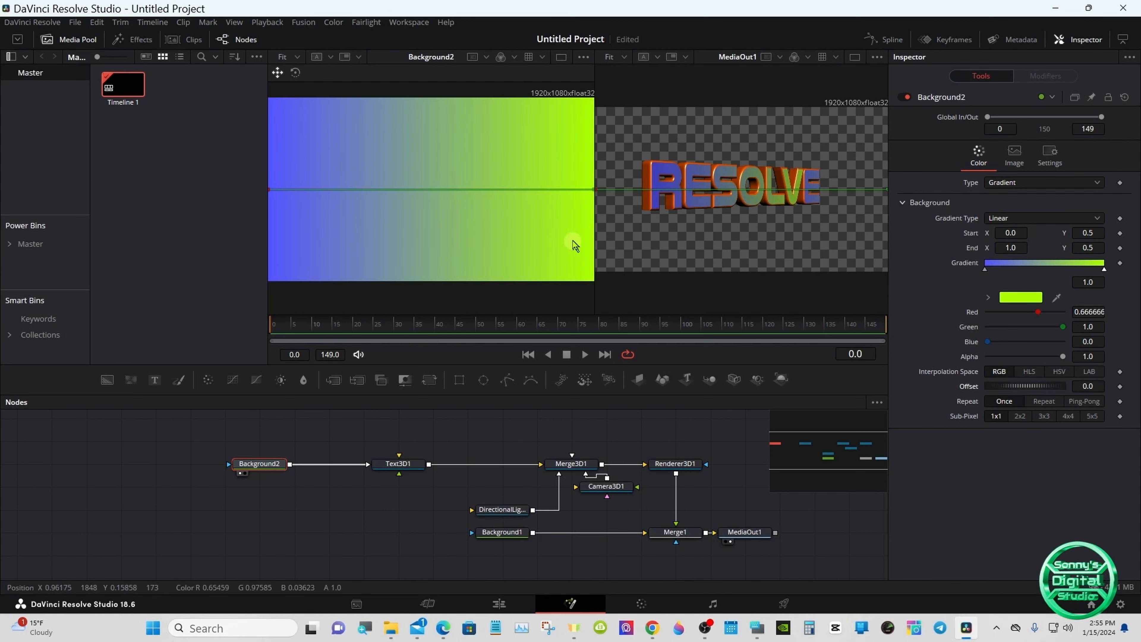
Try the gradient line diagonally, and finally make it vertical, with start about X 0.42, Y 0.0 and end about X 0.43, Y 1.03
right_click(557, 221)
mouse_move(595, 223)
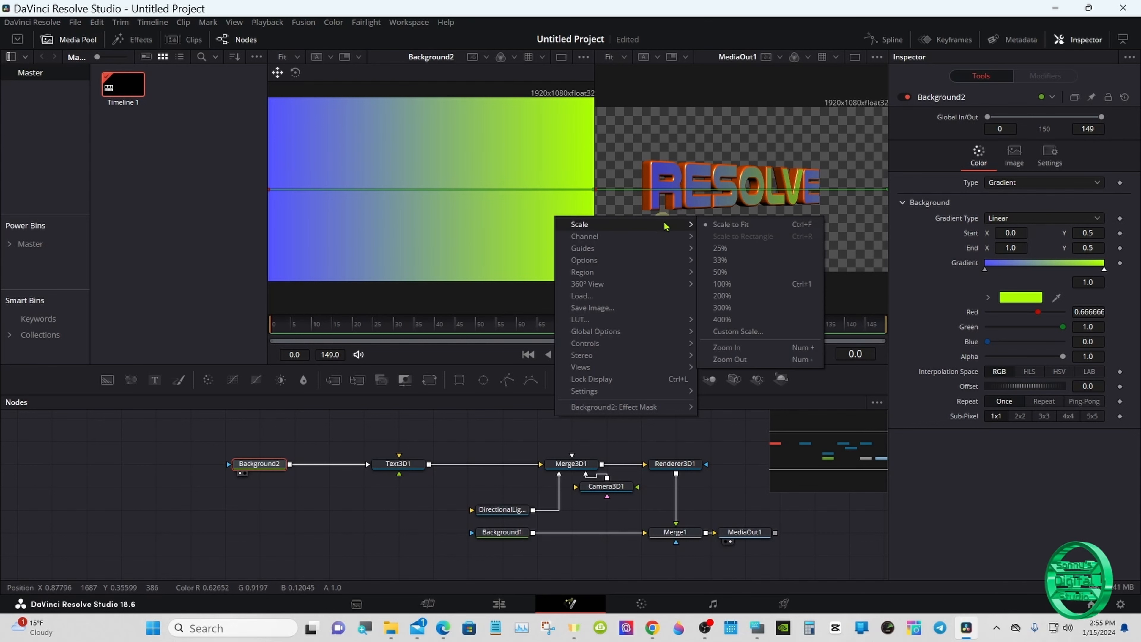
left_click(720, 360)
left_click(508, 213)
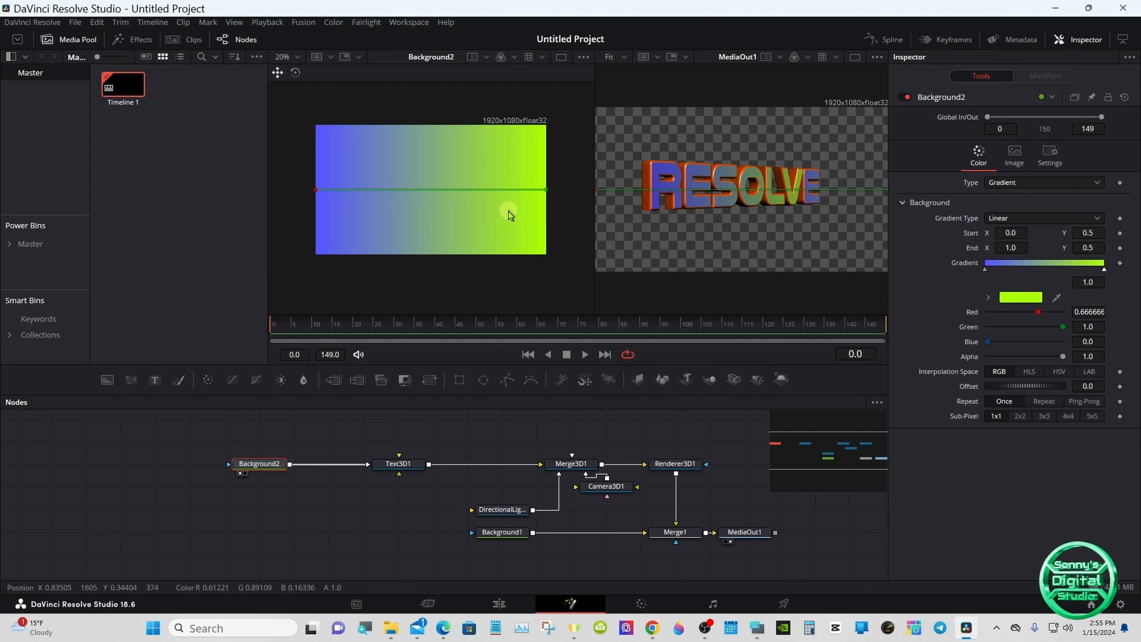
left_click_drag(541, 192, 543, 134)
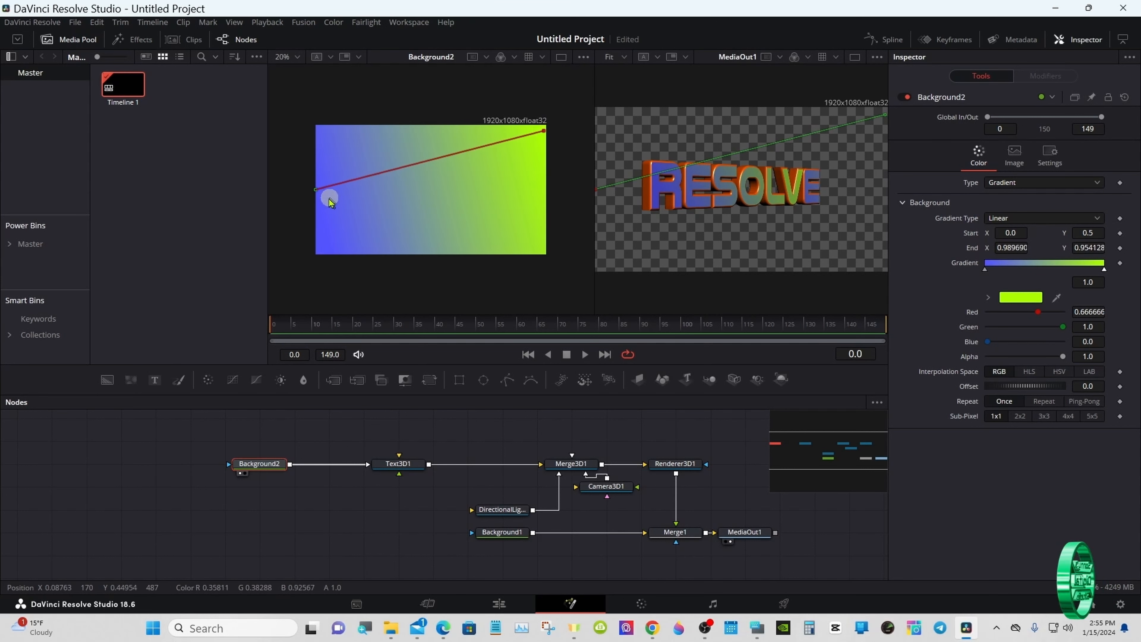
left_click_drag(317, 194, 320, 256)
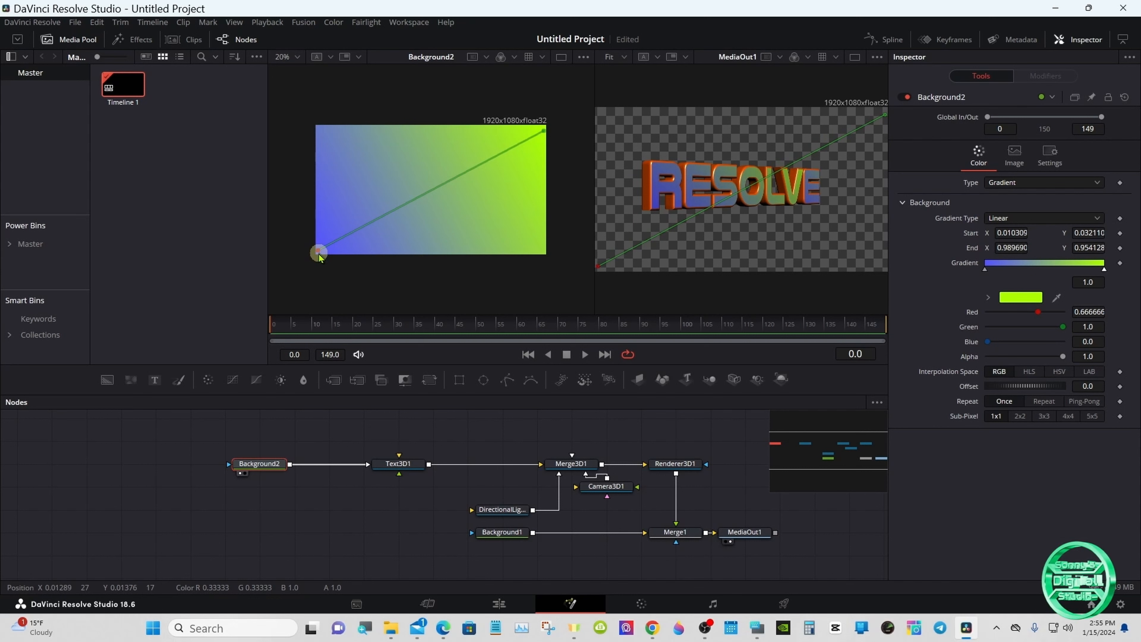
left_click_drag(318, 255, 413, 260)
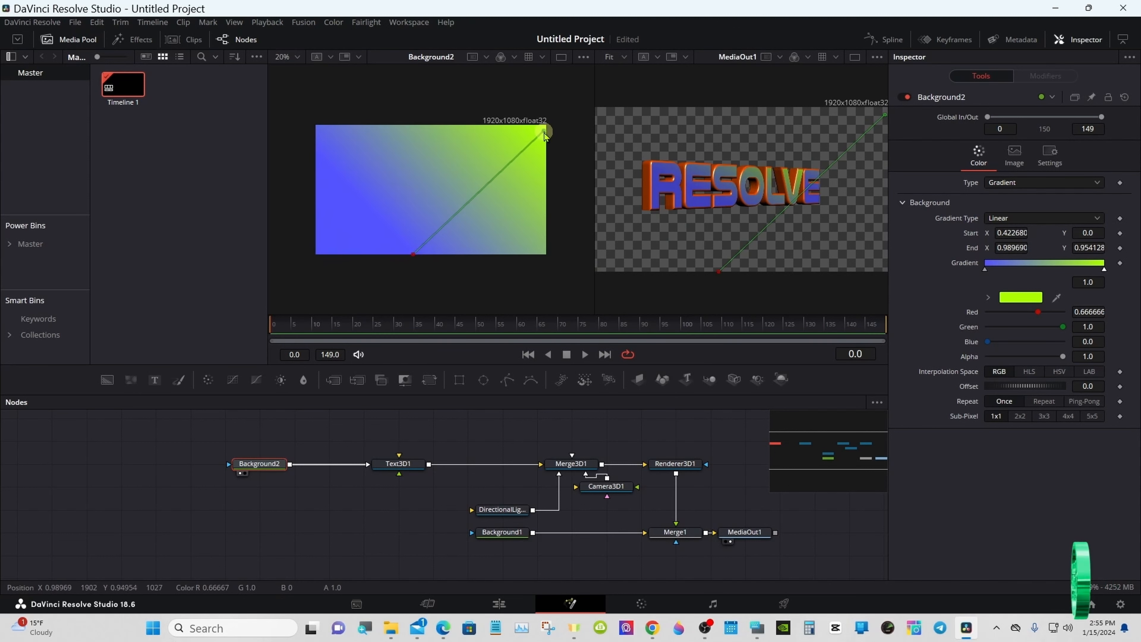
left_click_drag(543, 131, 416, 128)
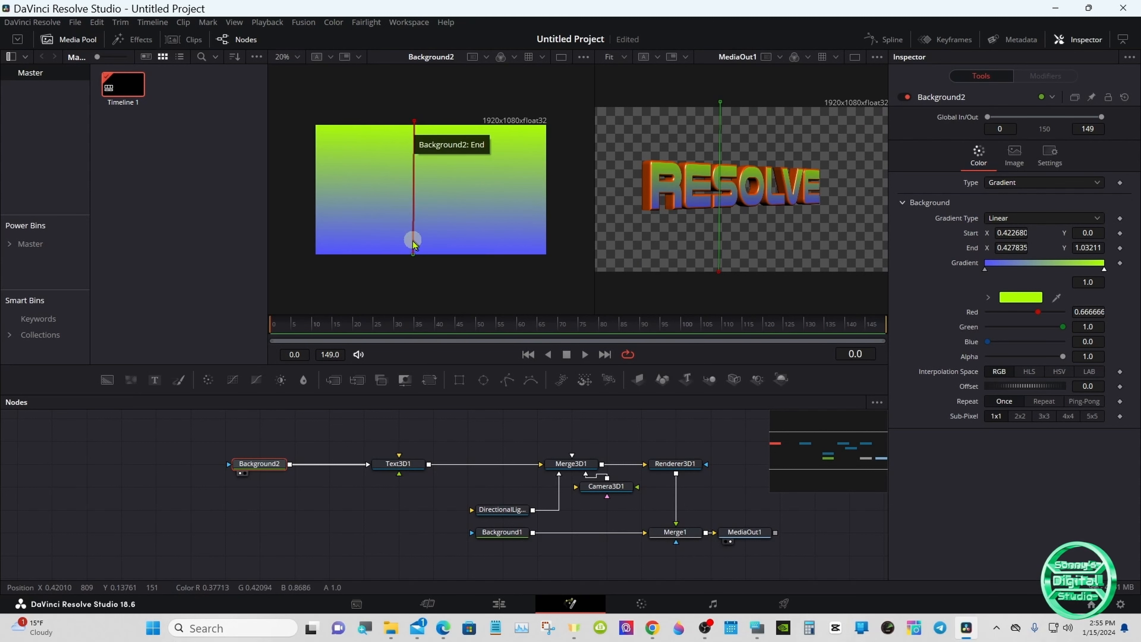
Reset the 3D text's Y rotation to 0.0 so it faces the camera
left_click(413, 464)
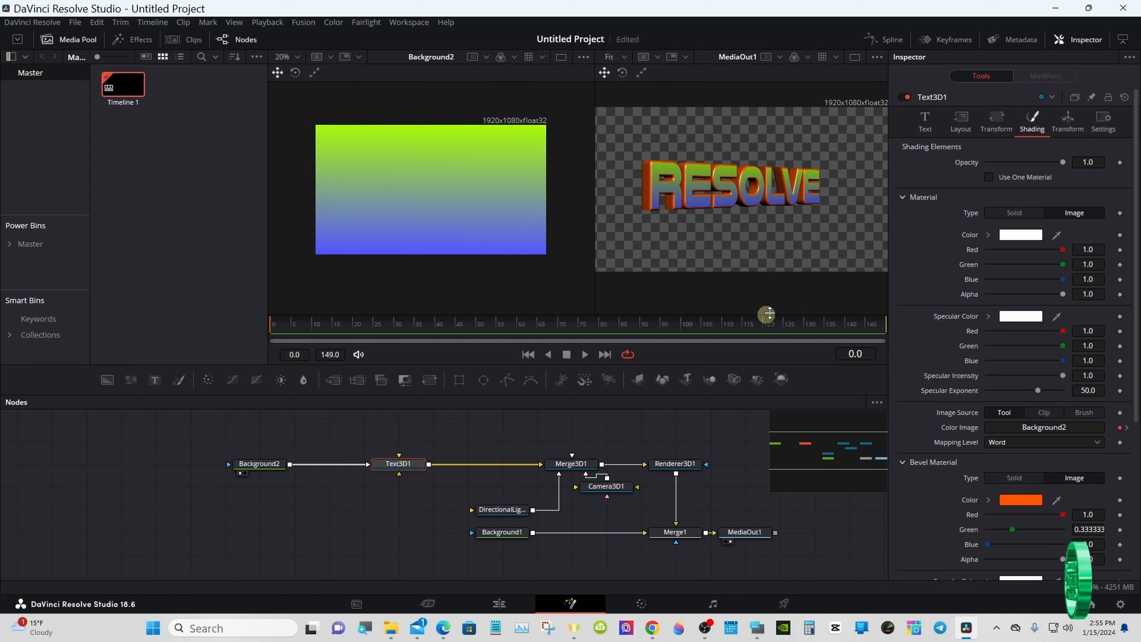
left_click(1068, 130)
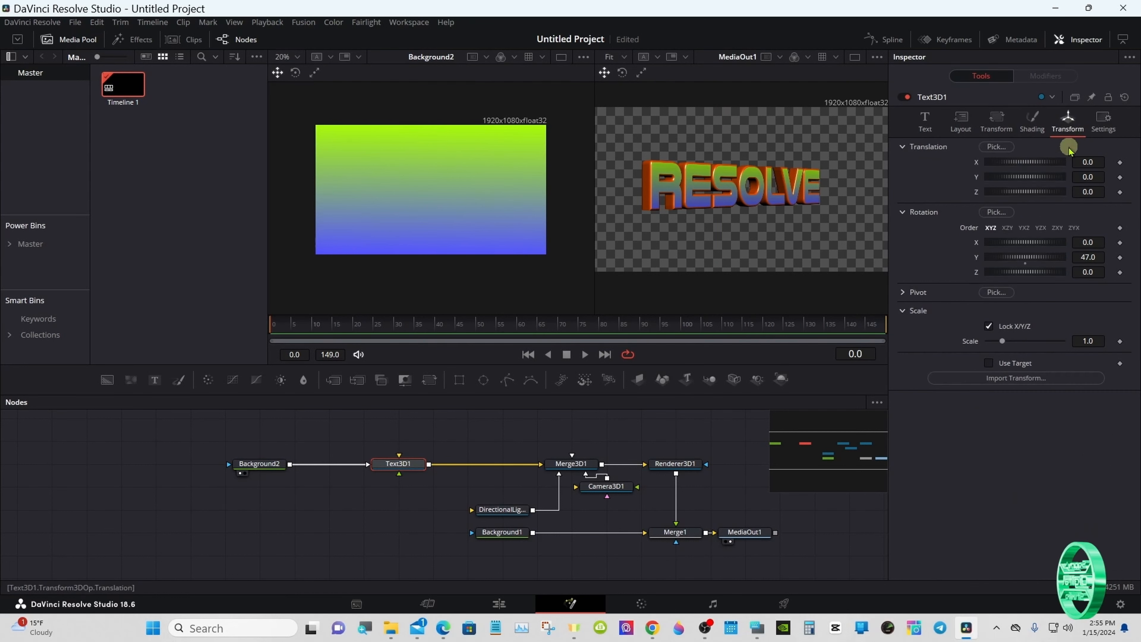
double_click(976, 258)
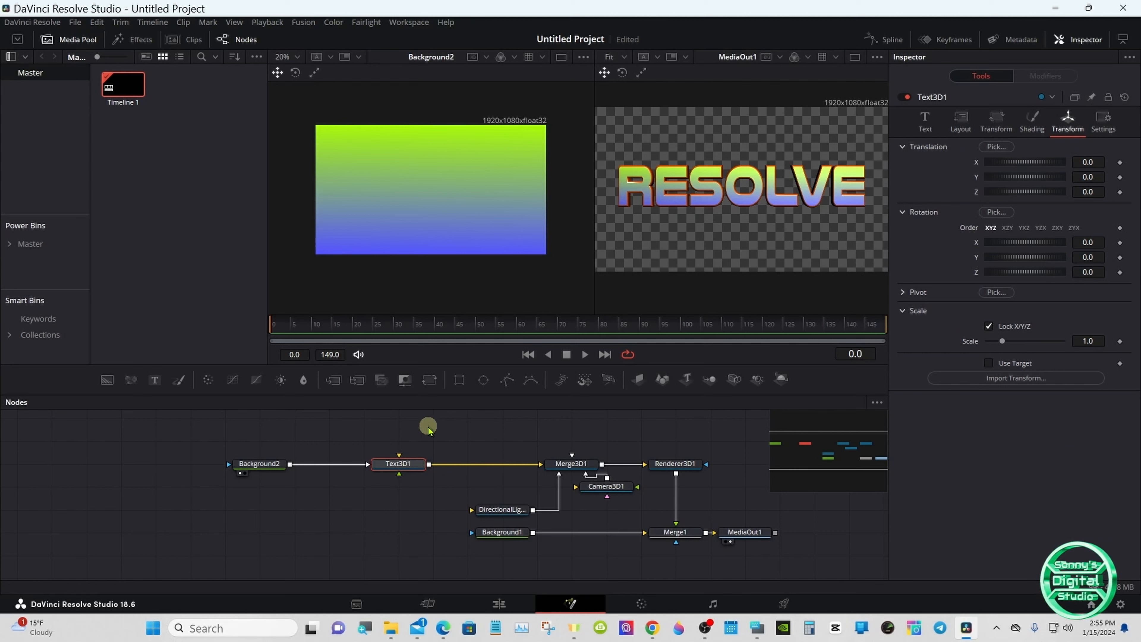
Paste a copy of the gradient Background node below the original and connect it to the text's Bevel Texture input
left_click(265, 466)
right_click(266, 465)
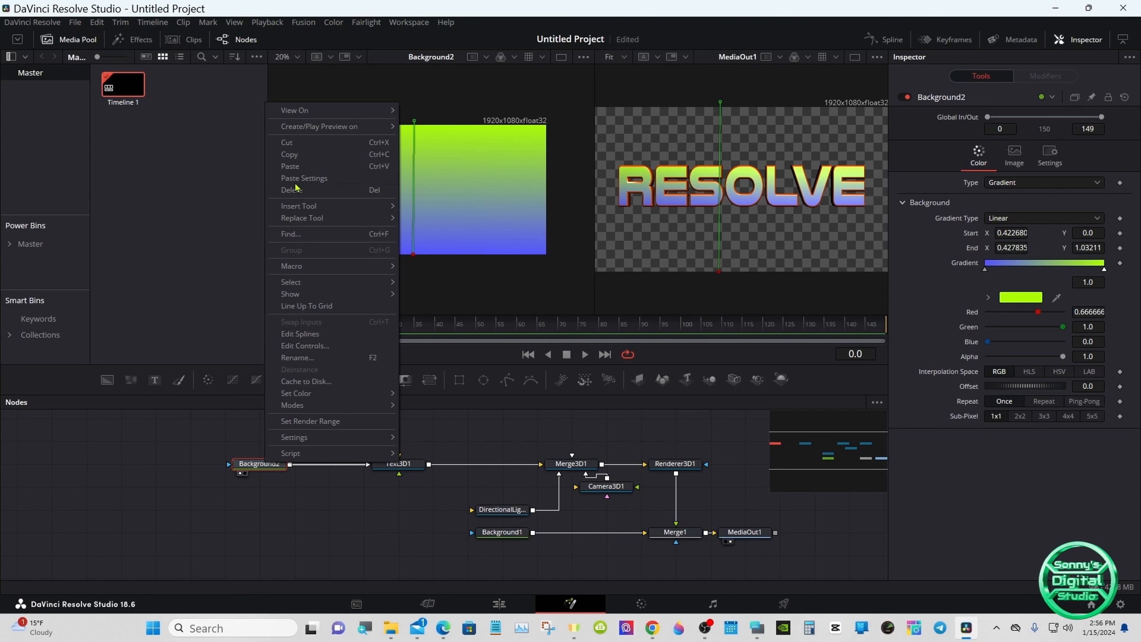
left_click(295, 155)
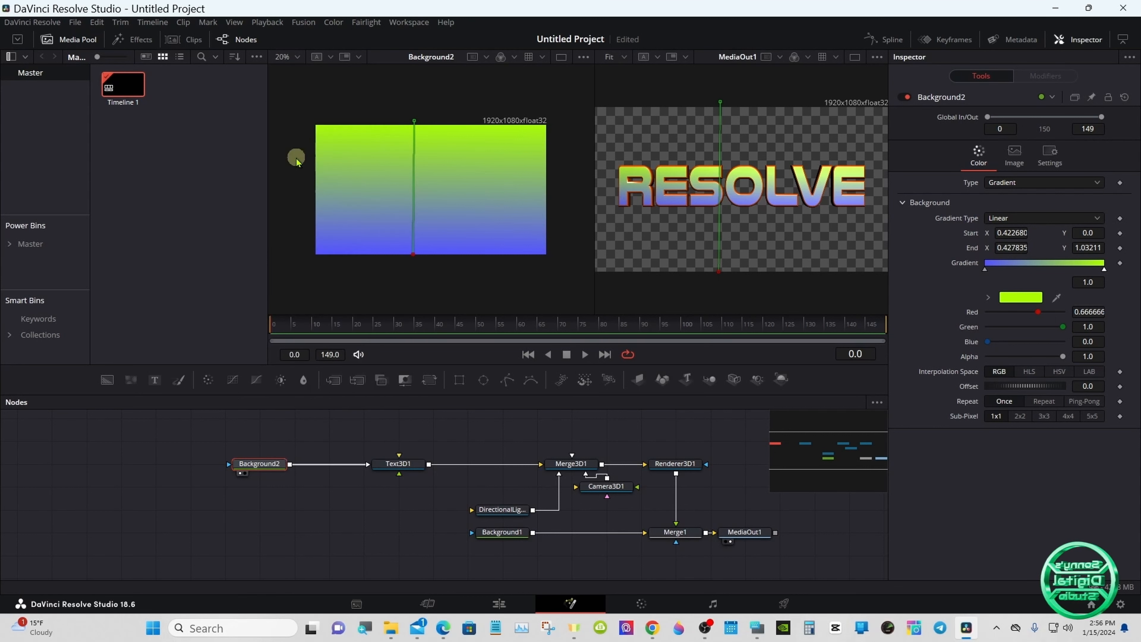
left_click(267, 516)
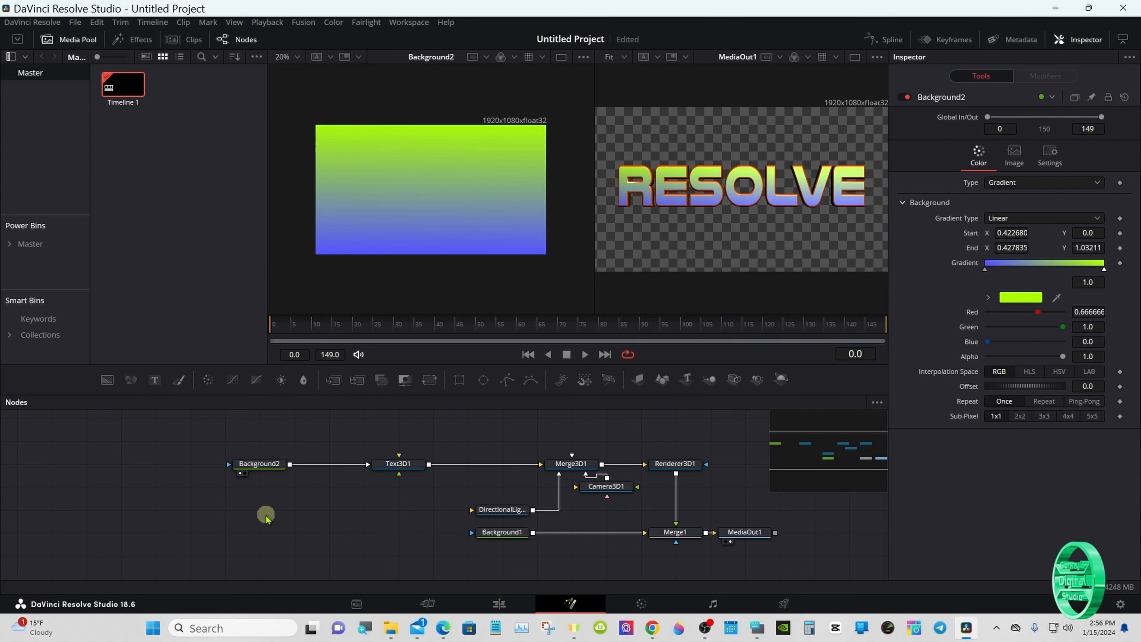
right_click(266, 517)
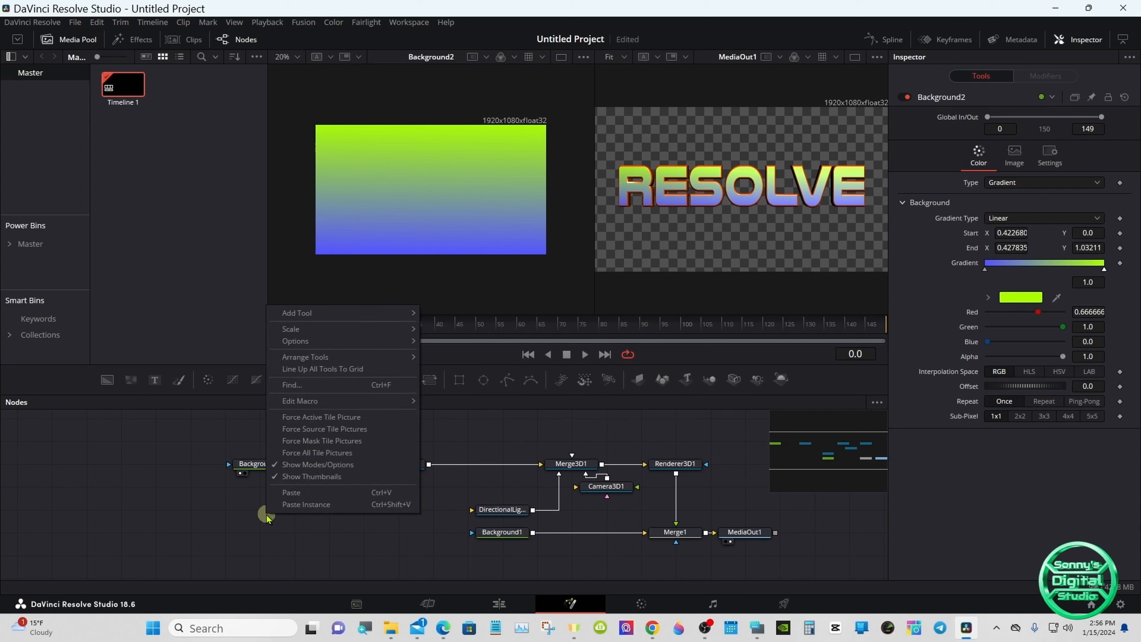
left_click(291, 492)
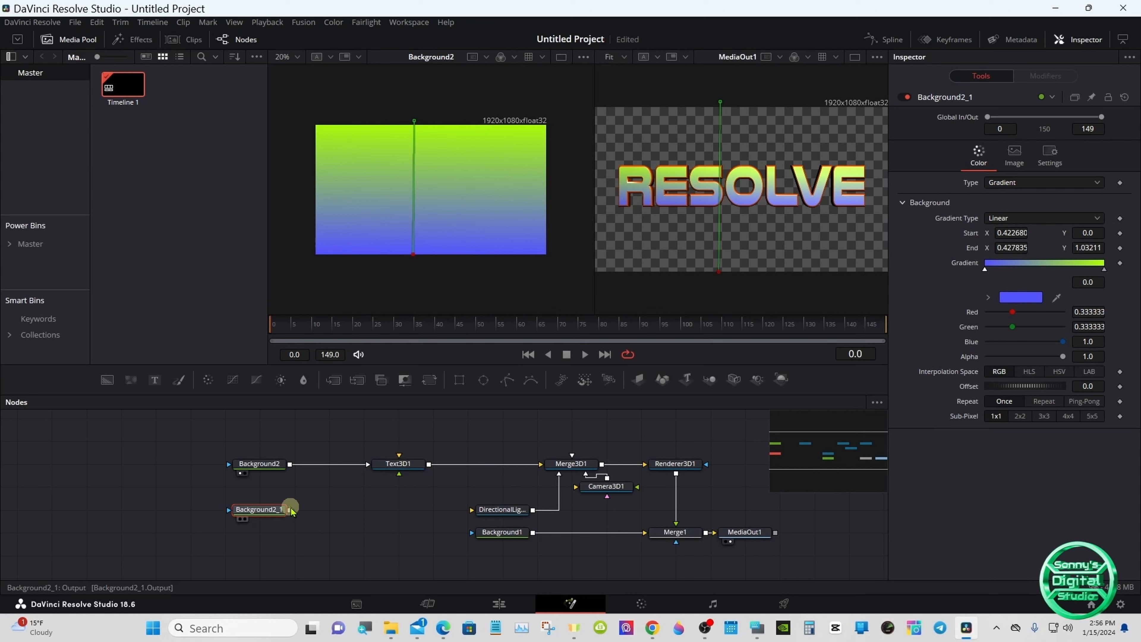
left_click_drag(290, 510, 410, 470)
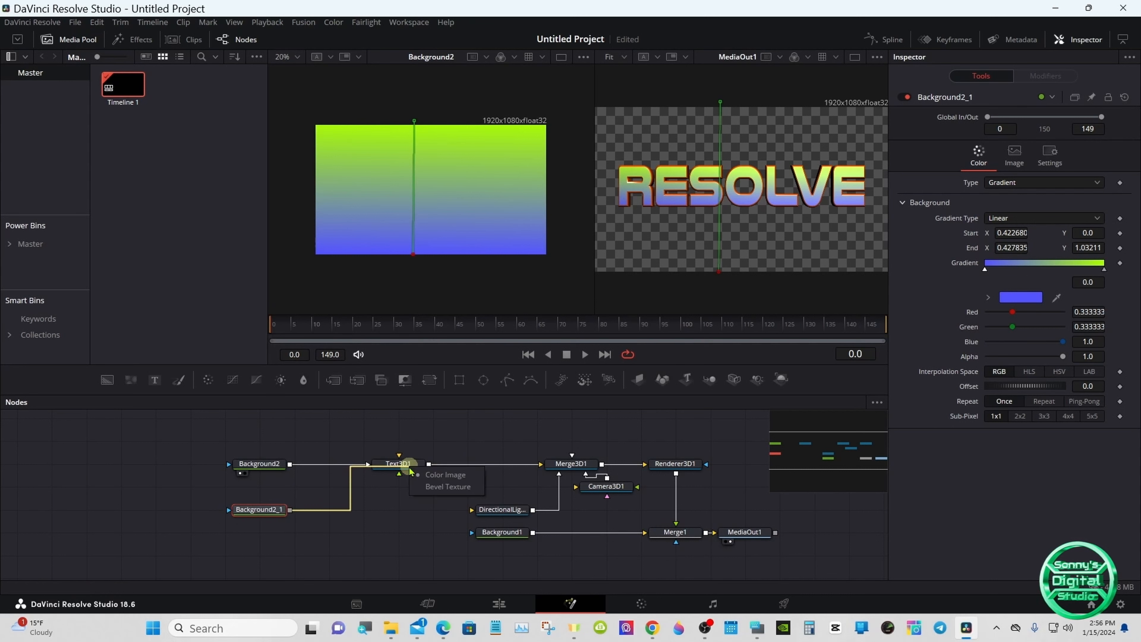
left_click(443, 490)
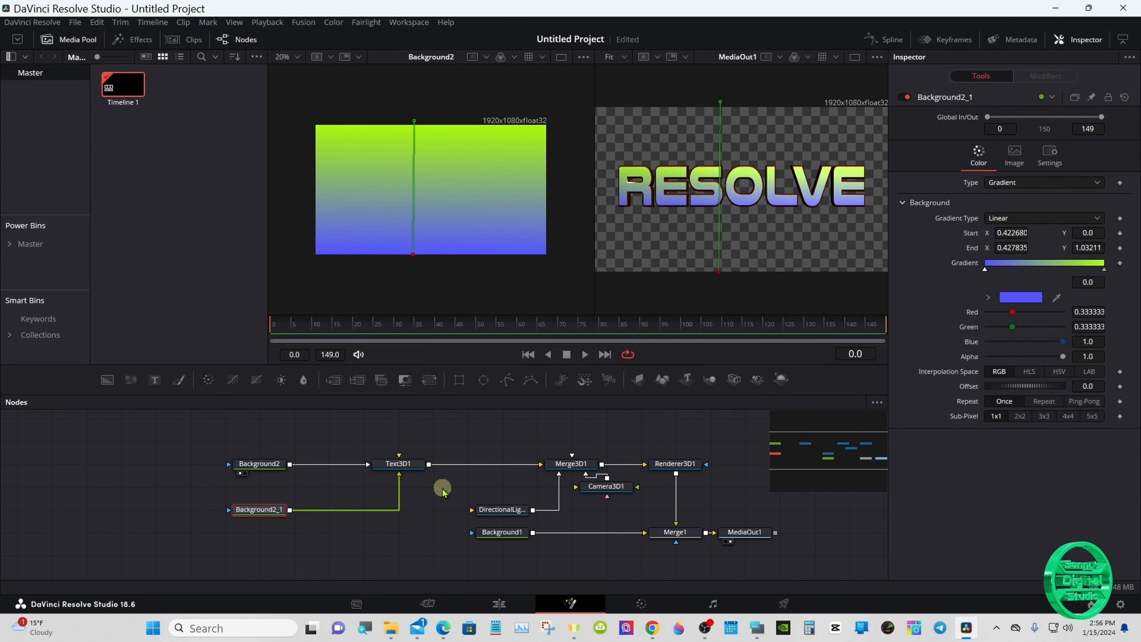
Display the Merge3D1 scene in the left viewer, fit its view to the 3D text, and select the Text3D1 node
left_click(271, 467)
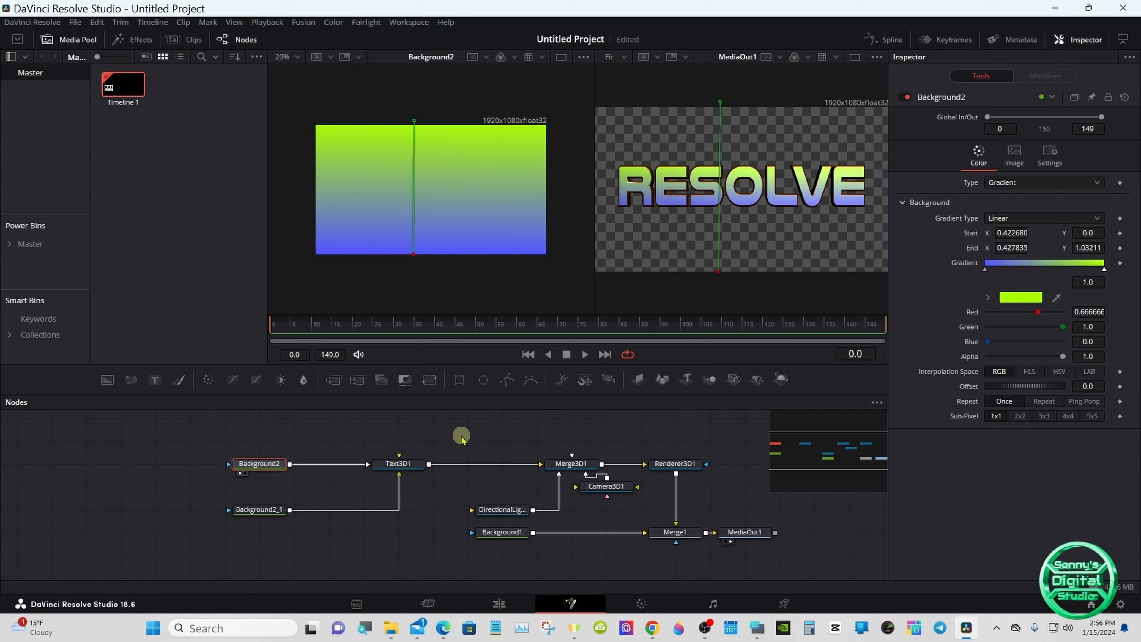
left_click_drag(550, 459, 472, 231)
right_click(485, 240)
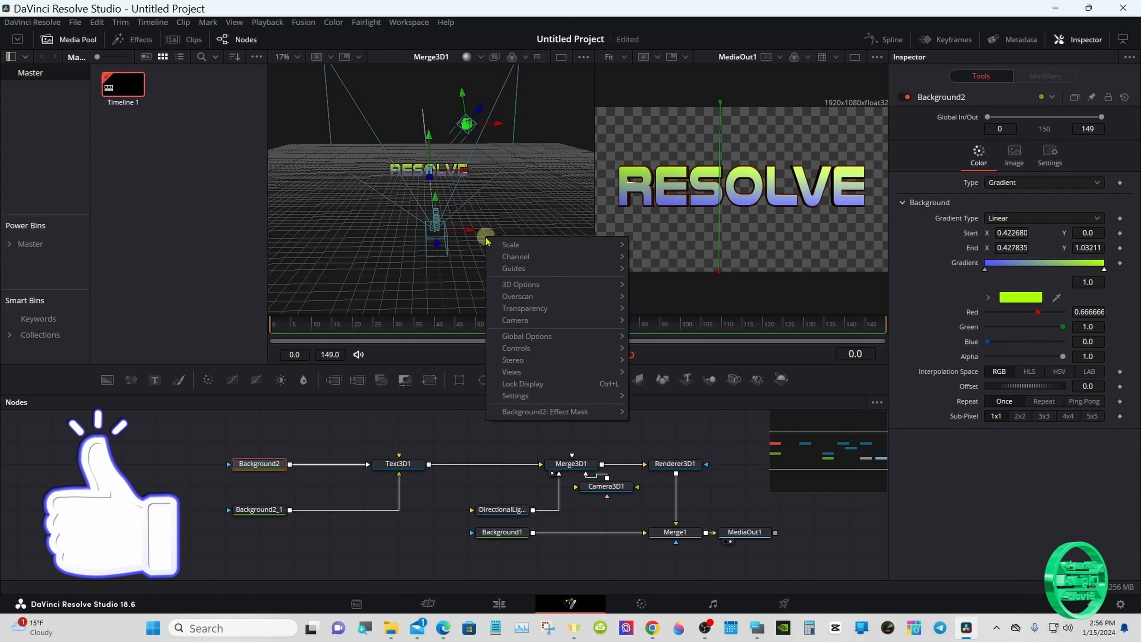
left_click(645, 246)
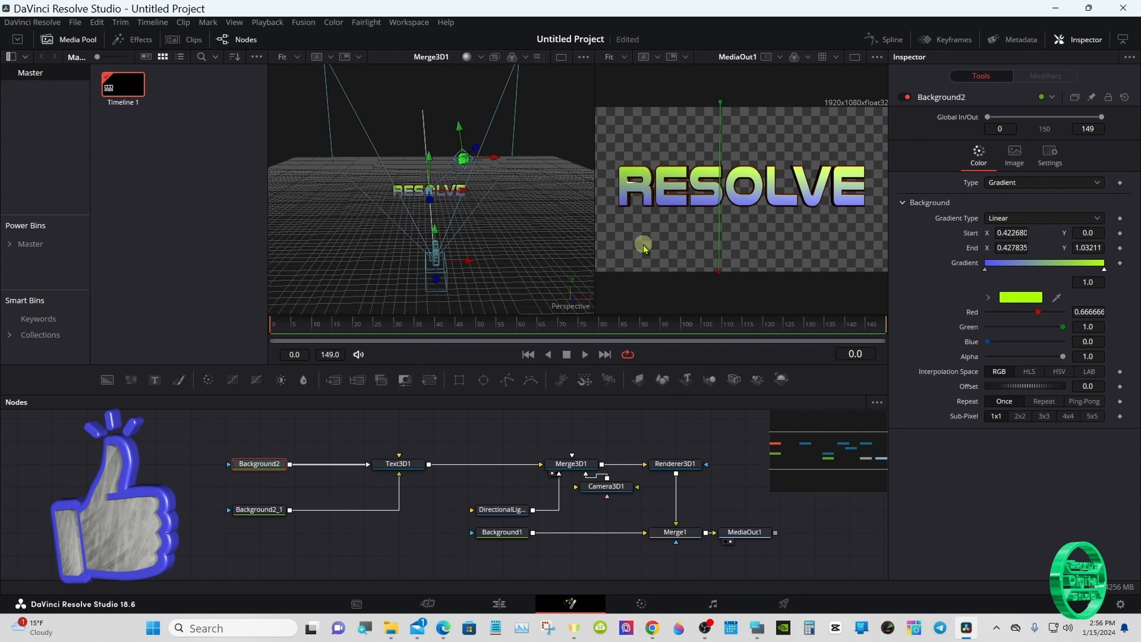
left_click(404, 467)
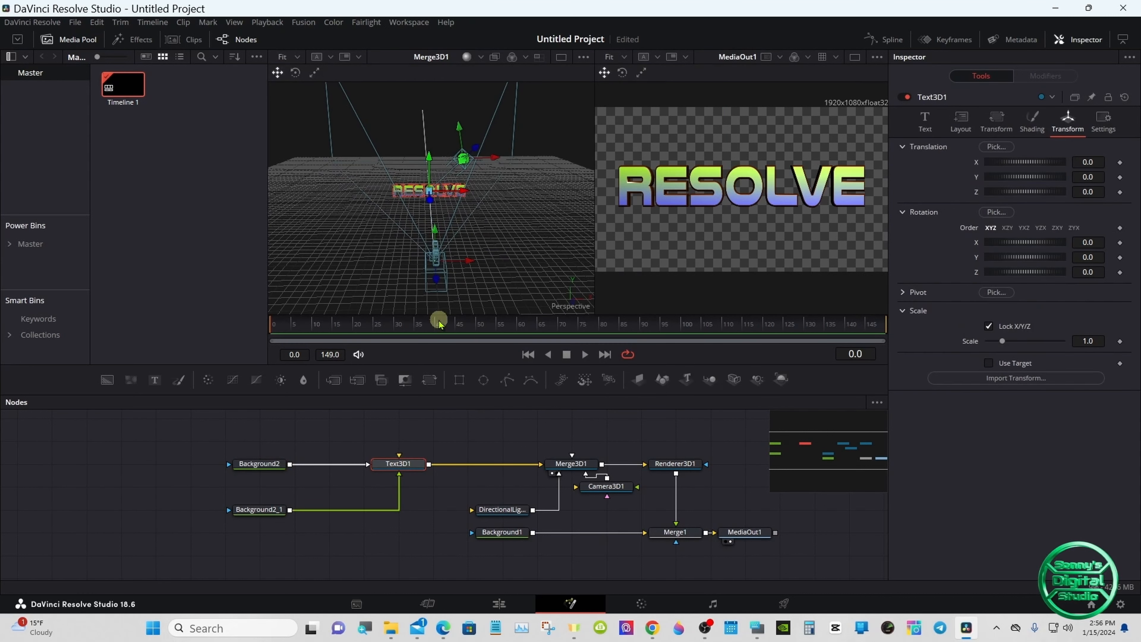
right_click(462, 235)
left_click(587, 241)
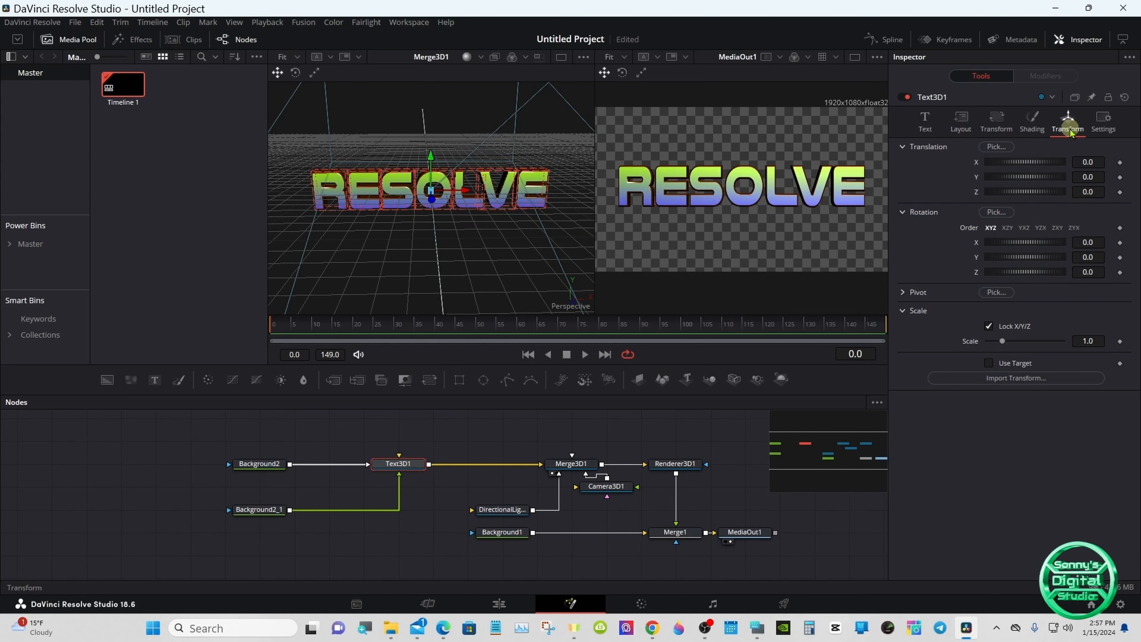
Try rotating the 3D text about 28.7 on Y, reset it to 0.0, and try a Z rotation, resetting that to 0.0 too
mouse_move(1016, 256)
left_mouse_down()
mouse_move(1049, 259)
mouse_move(1014, 259)
left_mouse_up()
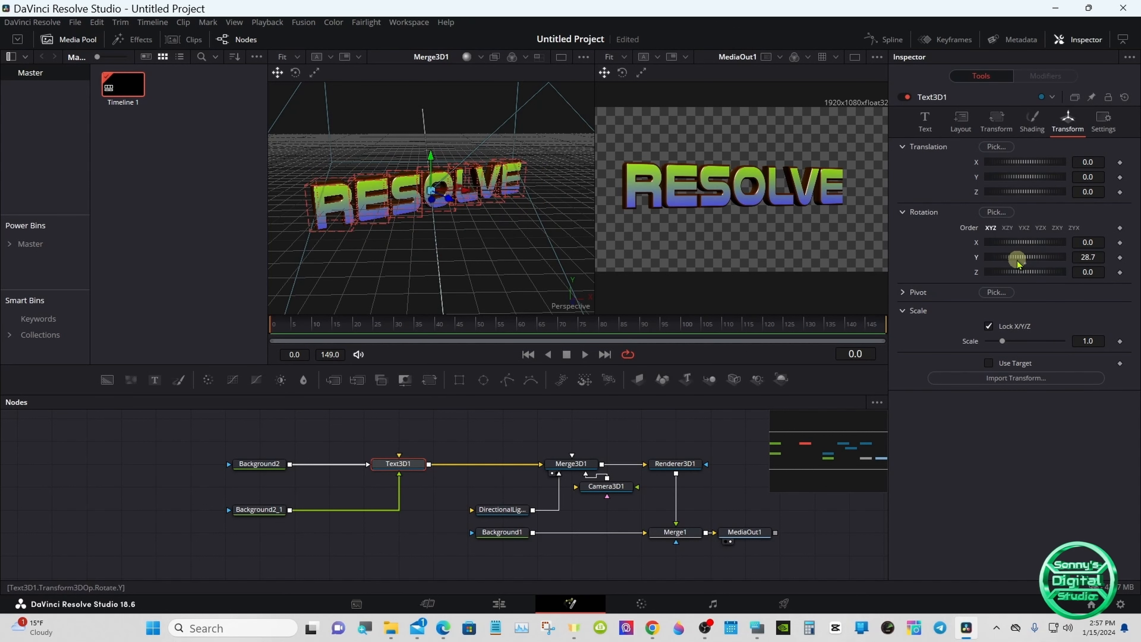
double_click(976, 258)
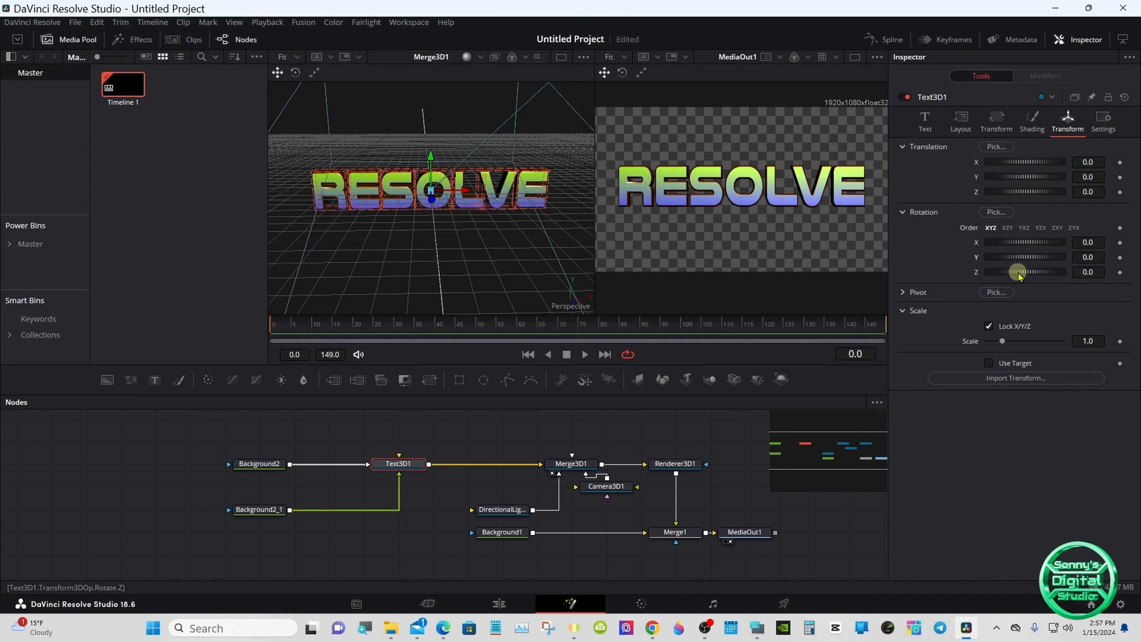
left_click_drag(1025, 274, 1031, 276)
double_click(977, 272)
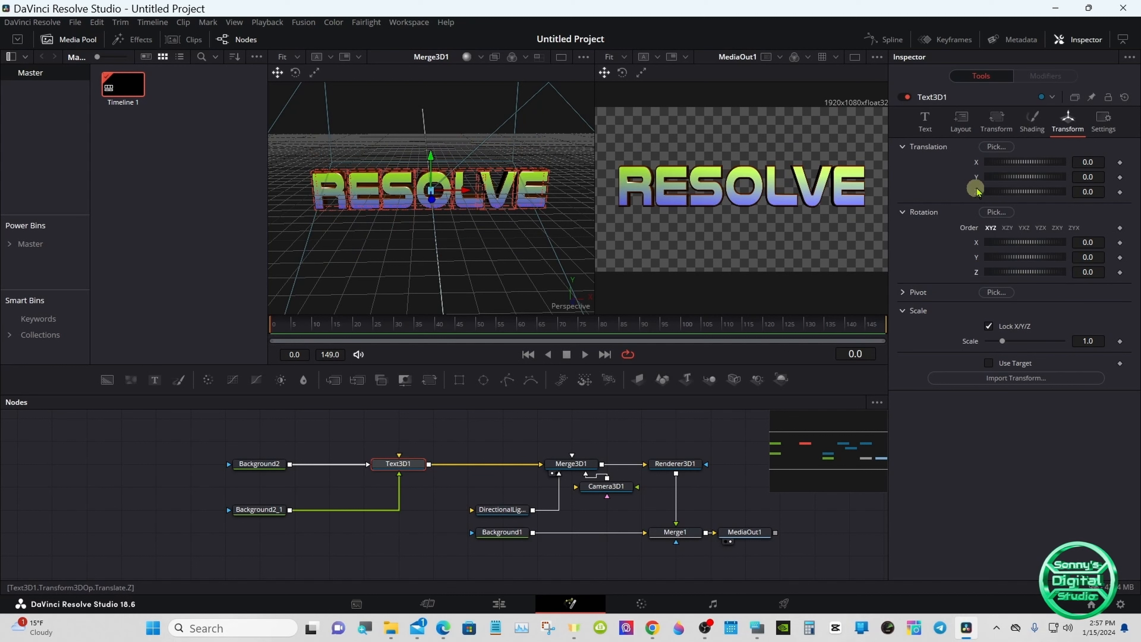
Add a gradient stop at about 0.22 on the Background2 node and color it pink, #ff55ff
left_click(246, 463)
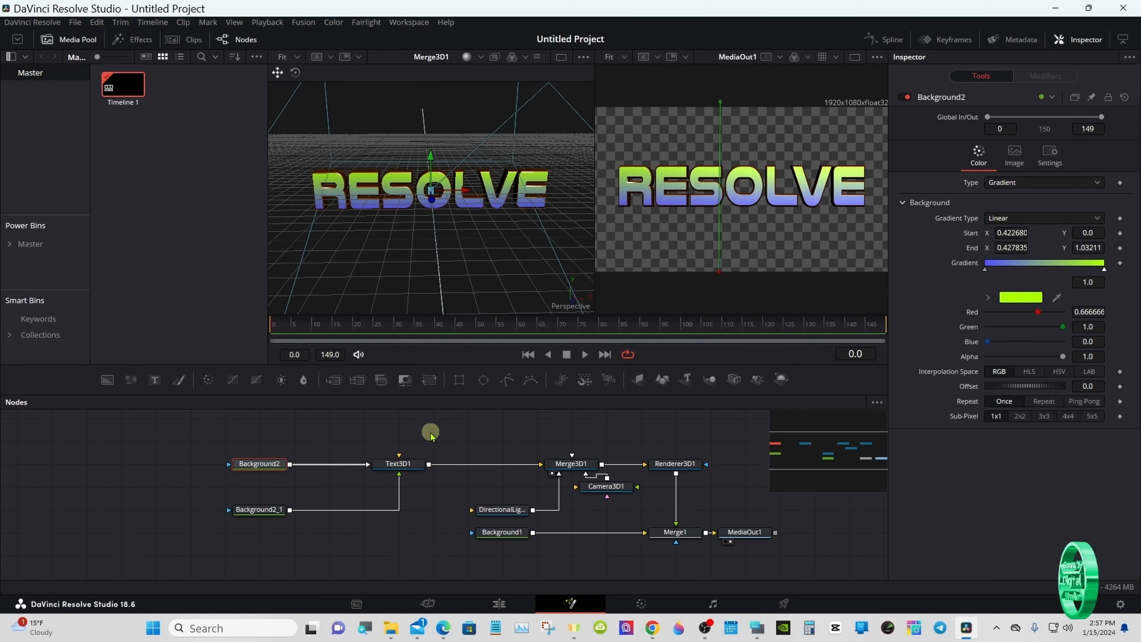
left_click(1013, 266)
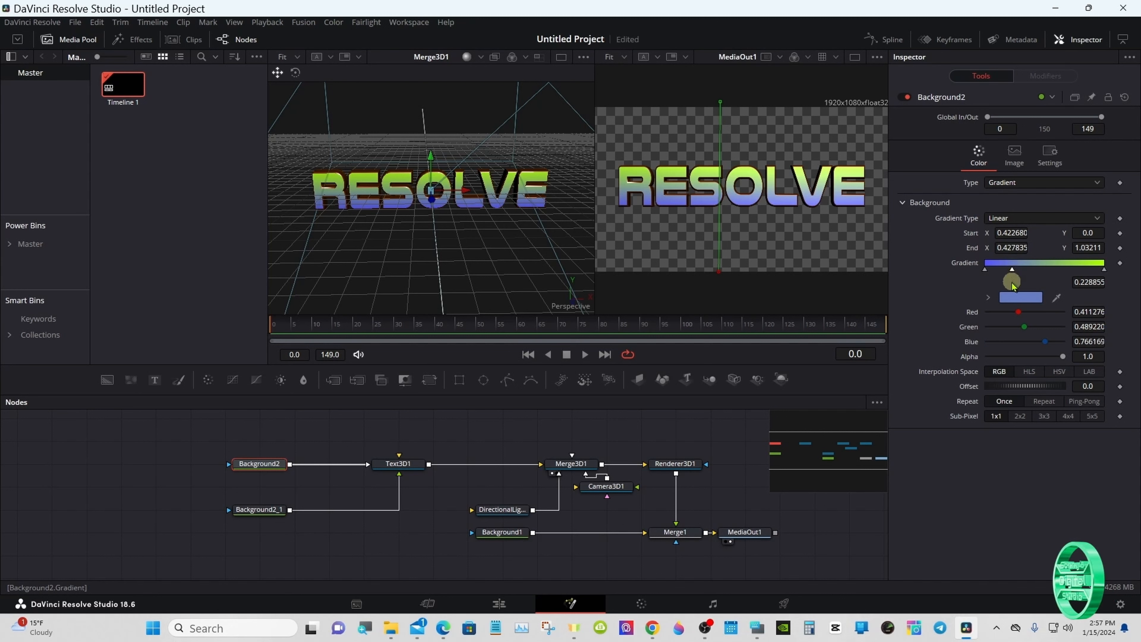
left_click_drag(1012, 274, 1011, 271)
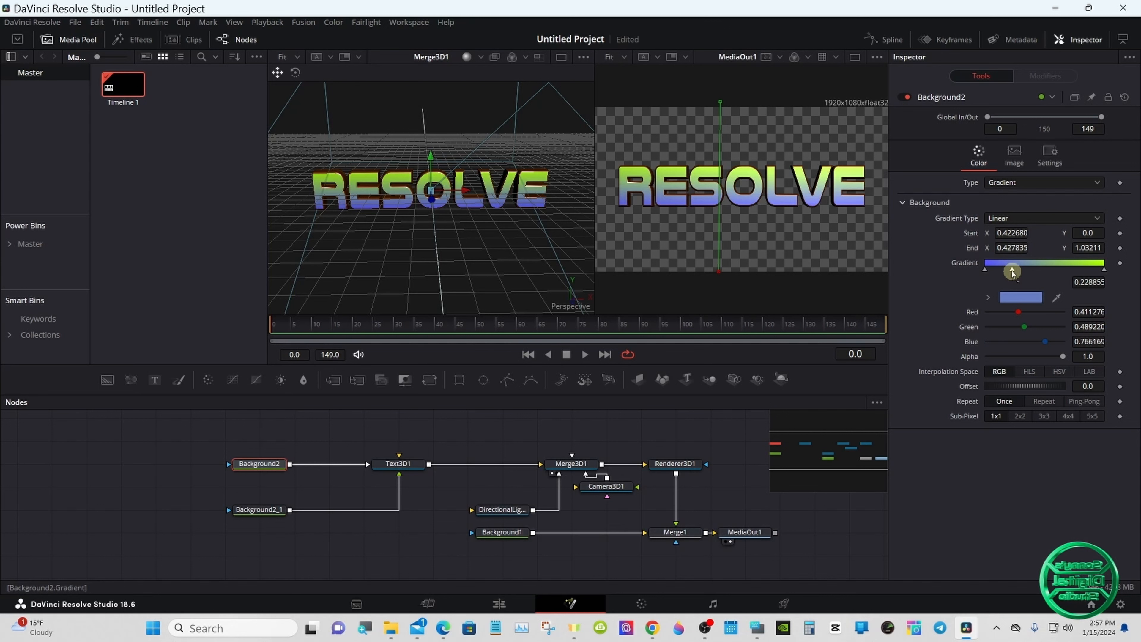
left_click(1013, 296)
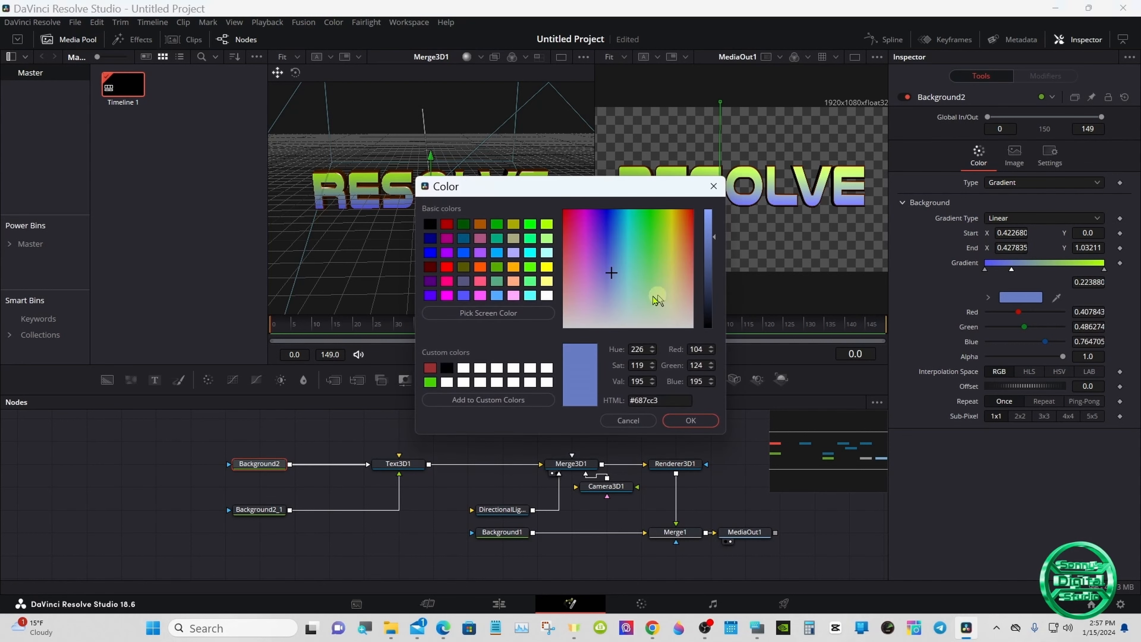
left_click(486, 299)
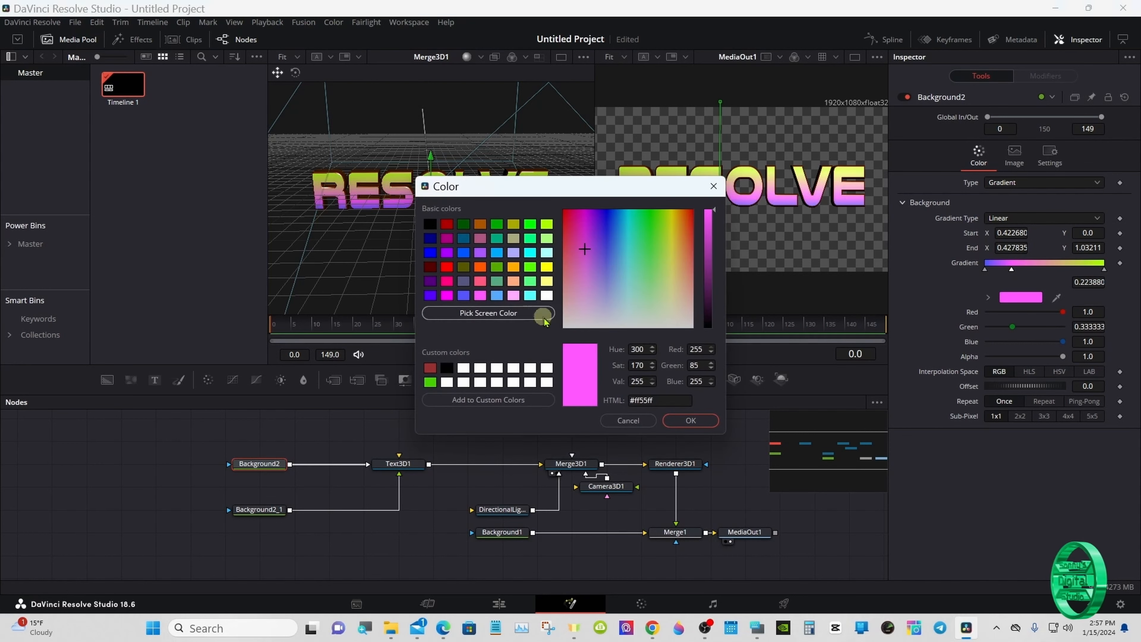
left_click(678, 420)
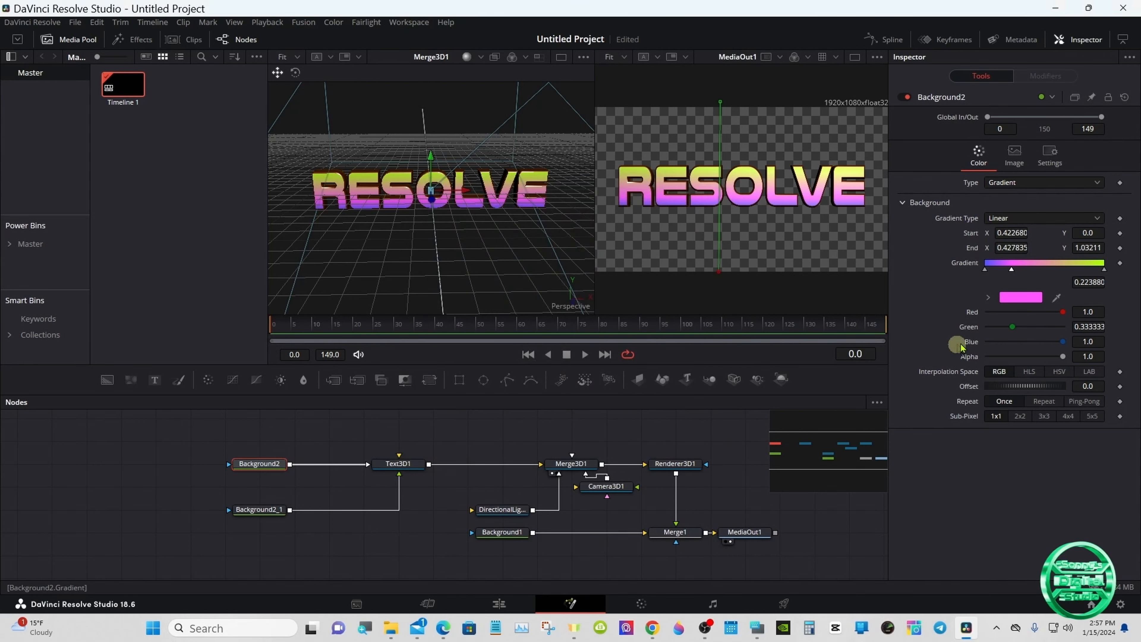
Add another stop at about 0.56 on the Background2 gradient and color it cyan, #55ffff
left_click(1049, 266)
left_click(1024, 297)
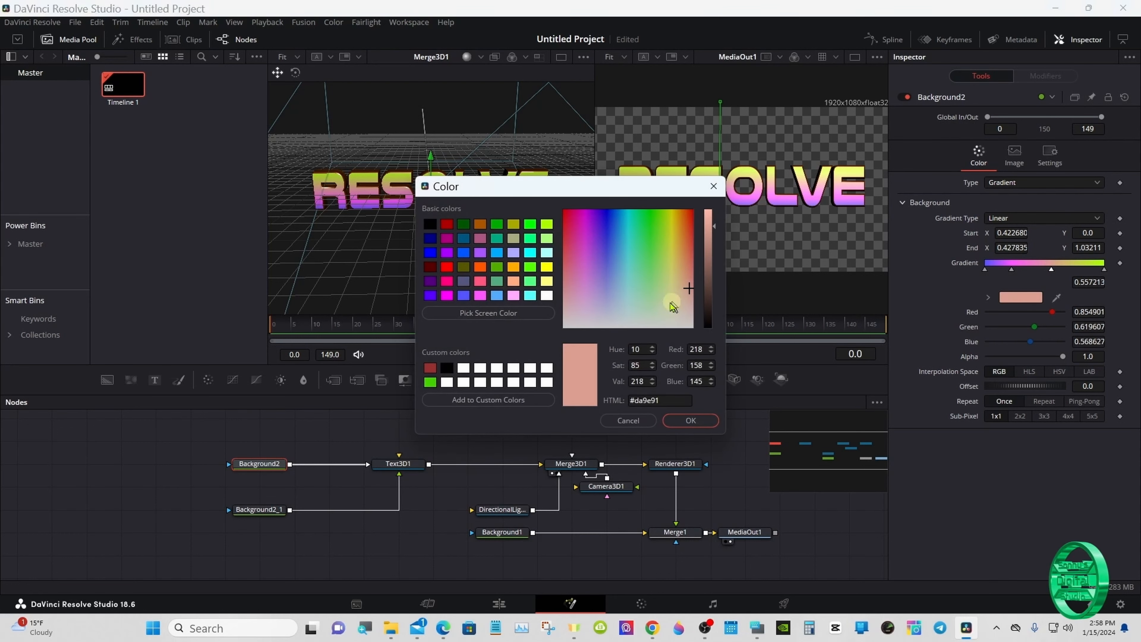
left_click(530, 295)
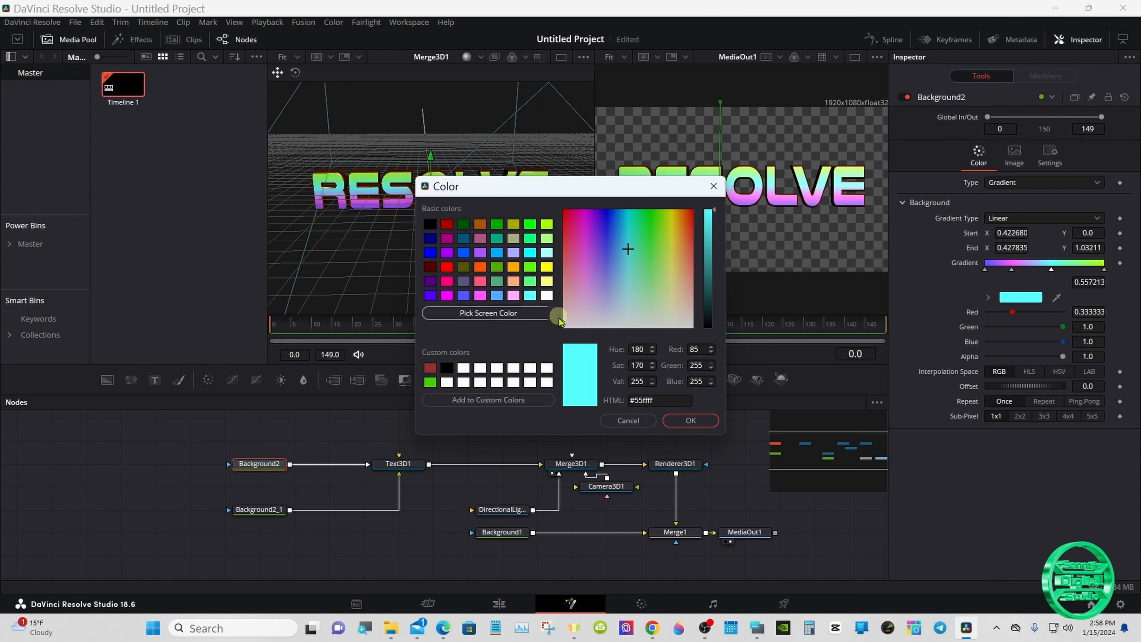
left_click(663, 421)
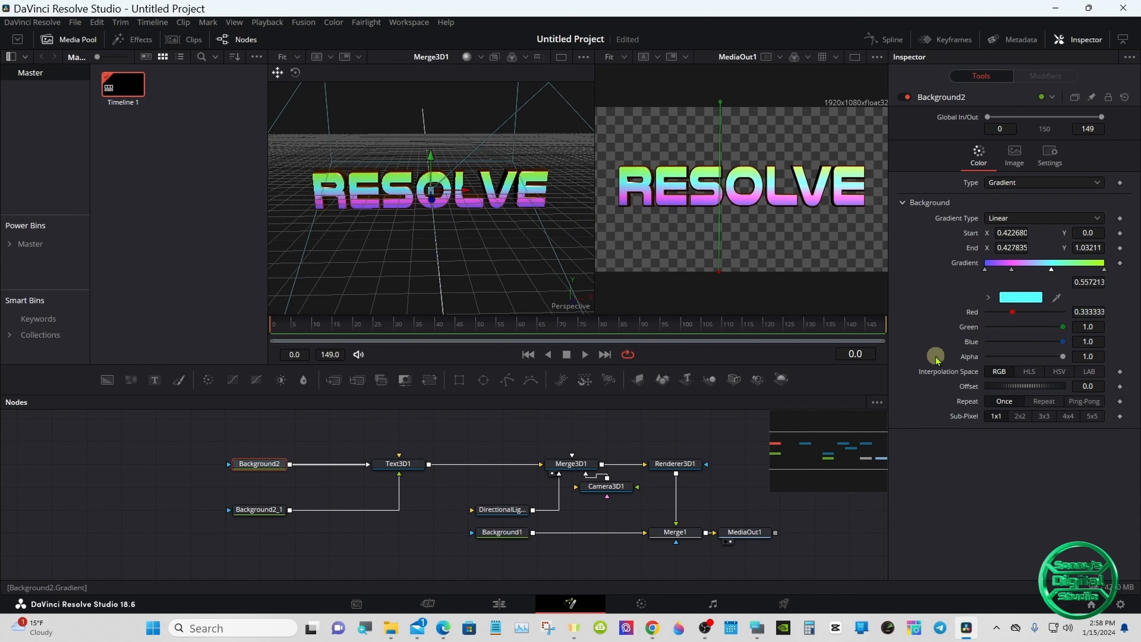
Animate the Background2 gradient offset with keyframes of -0.928 at frame 0 and 1.05 at frame 149
left_click_drag(1016, 386, 1031, 387)
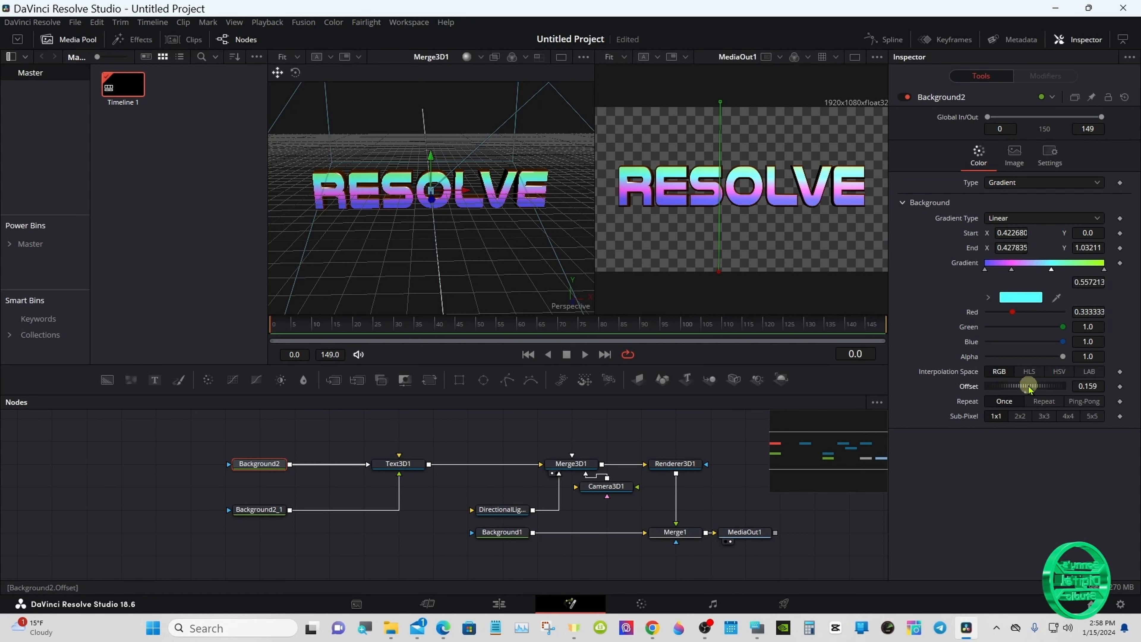
left_click_drag(1027, 389, 926, 393)
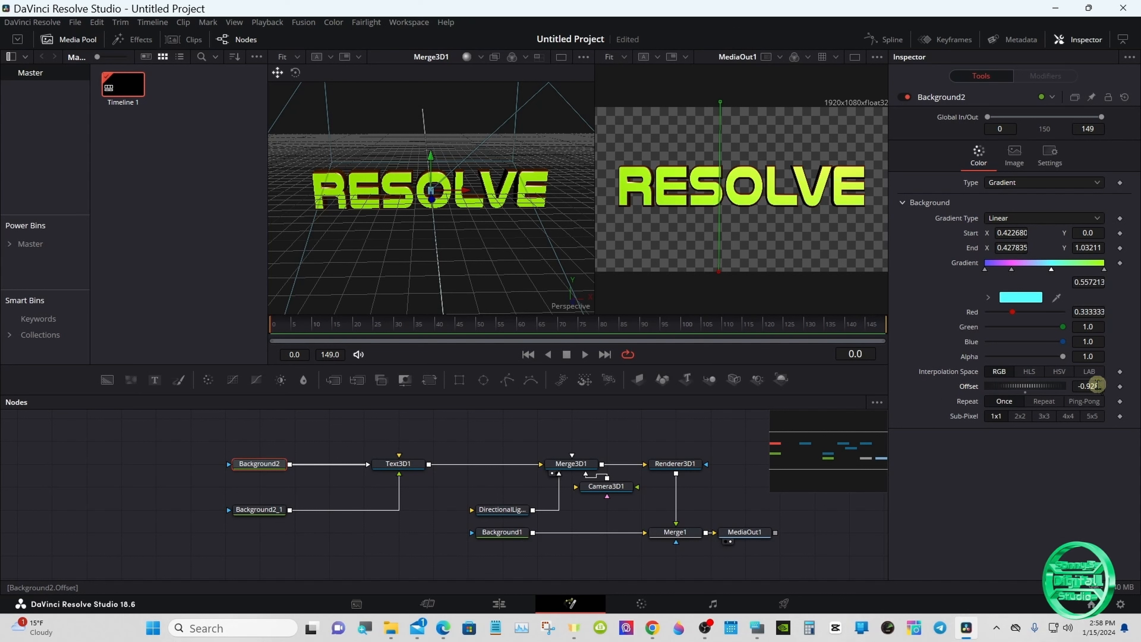
left_click(1120, 386)
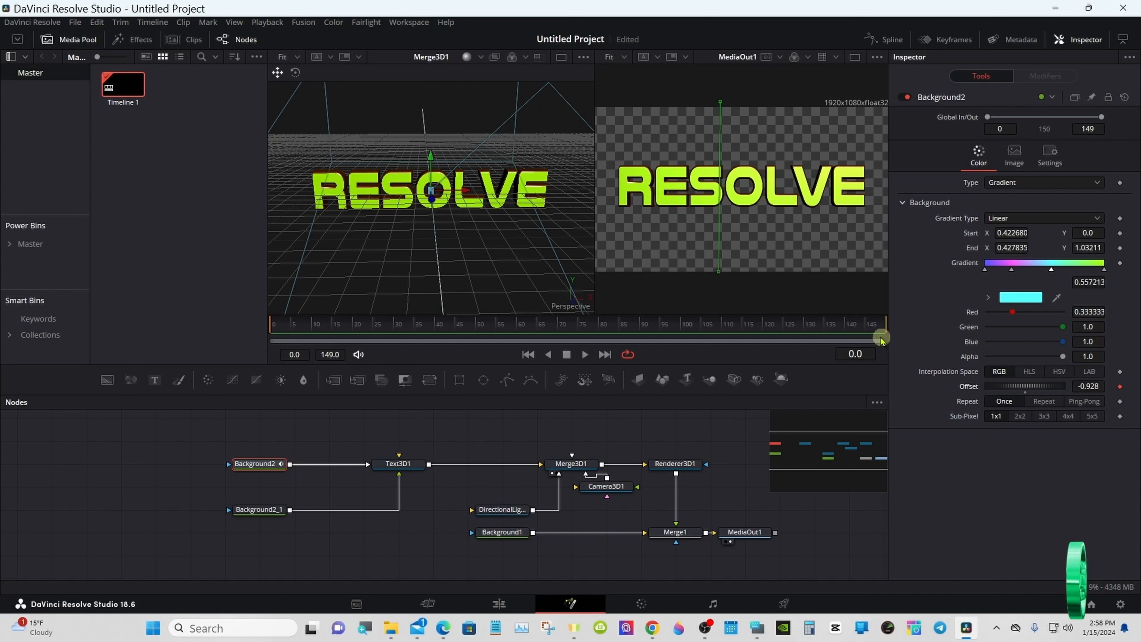
left_click(883, 325)
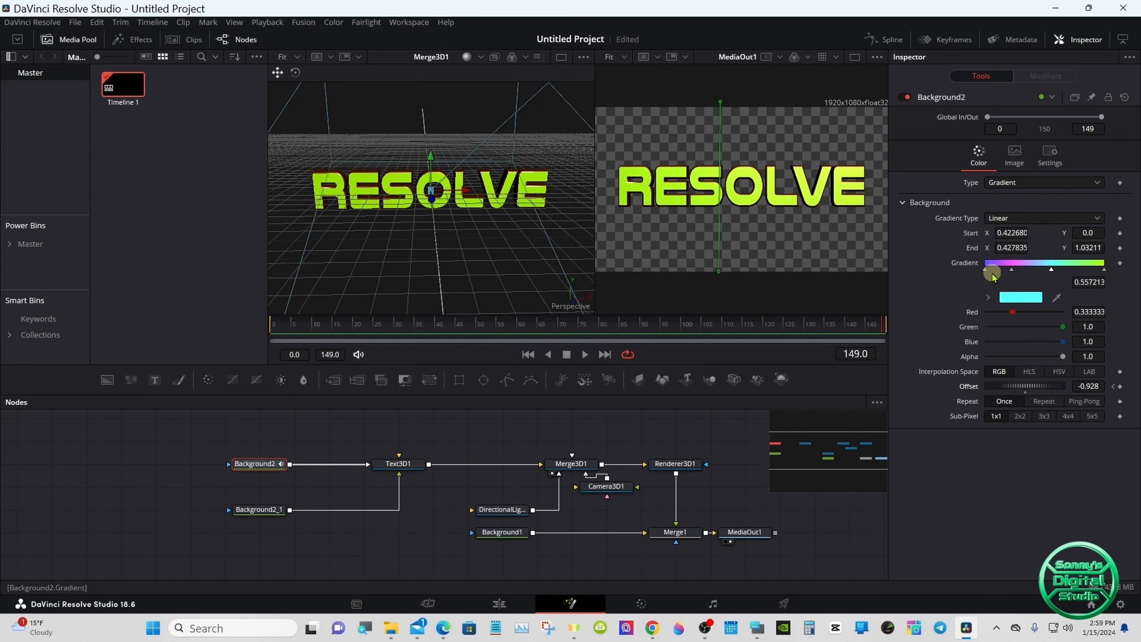
left_click_drag(1012, 387, 1137, 389)
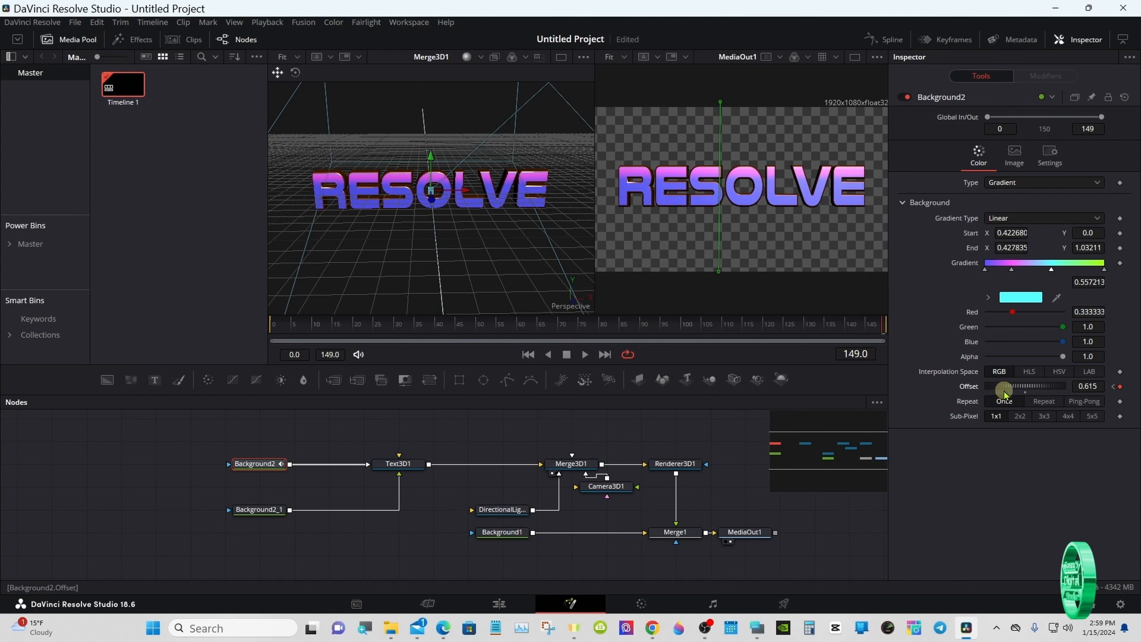
left_click_drag(1015, 391, 1049, 390)
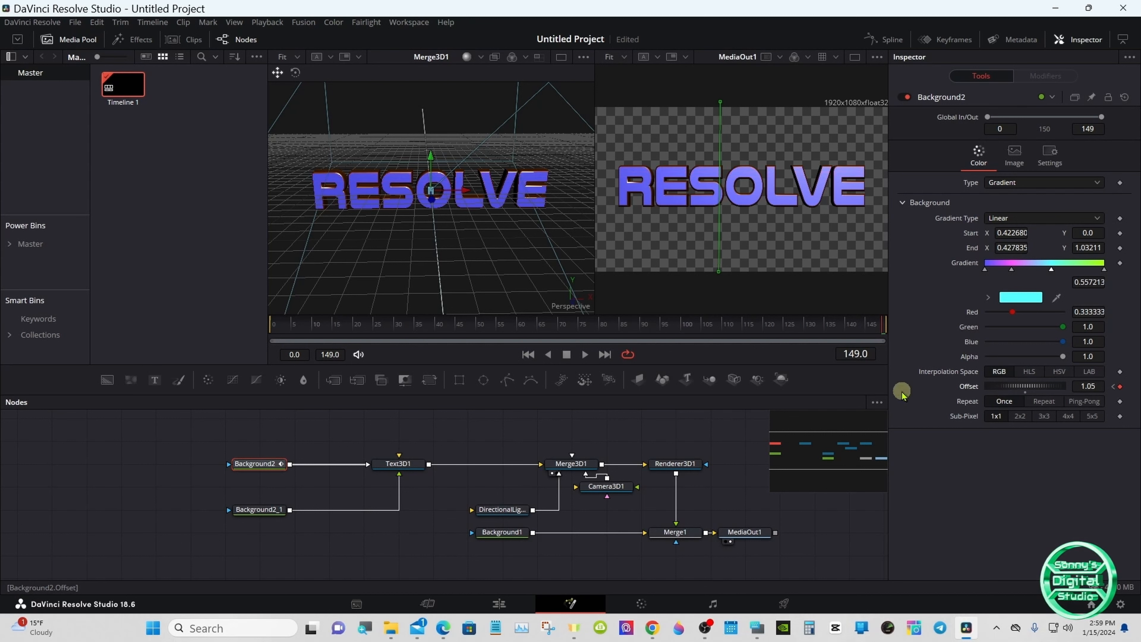
Play the gradient animation, change the gradient's repeat mode to Repeat, and stop playback
left_click(583, 354)
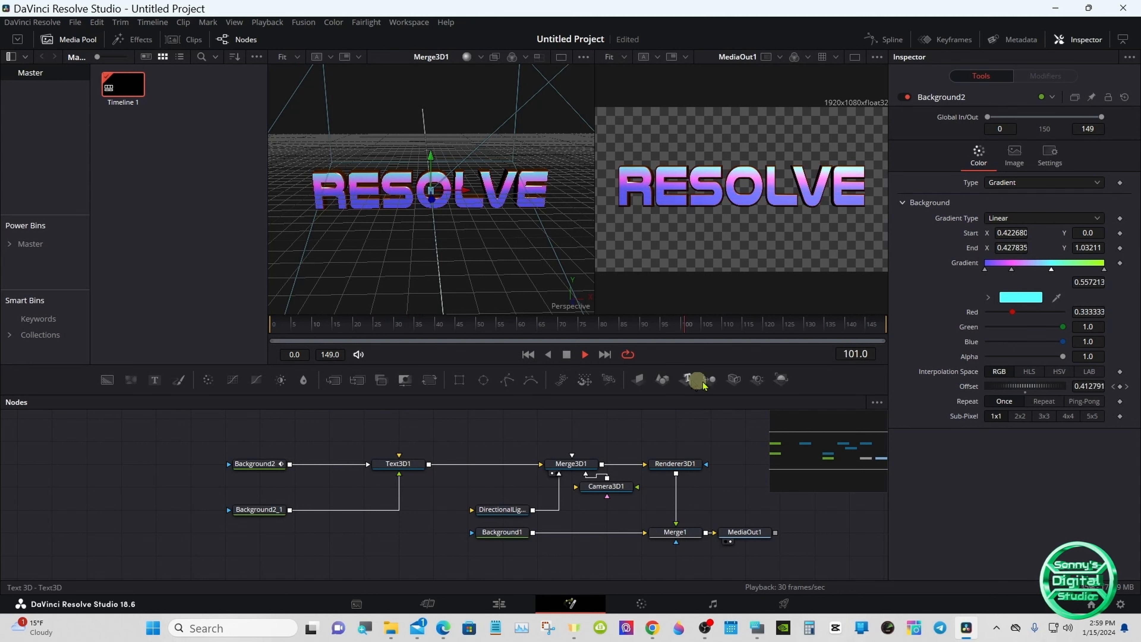
left_click(1043, 402)
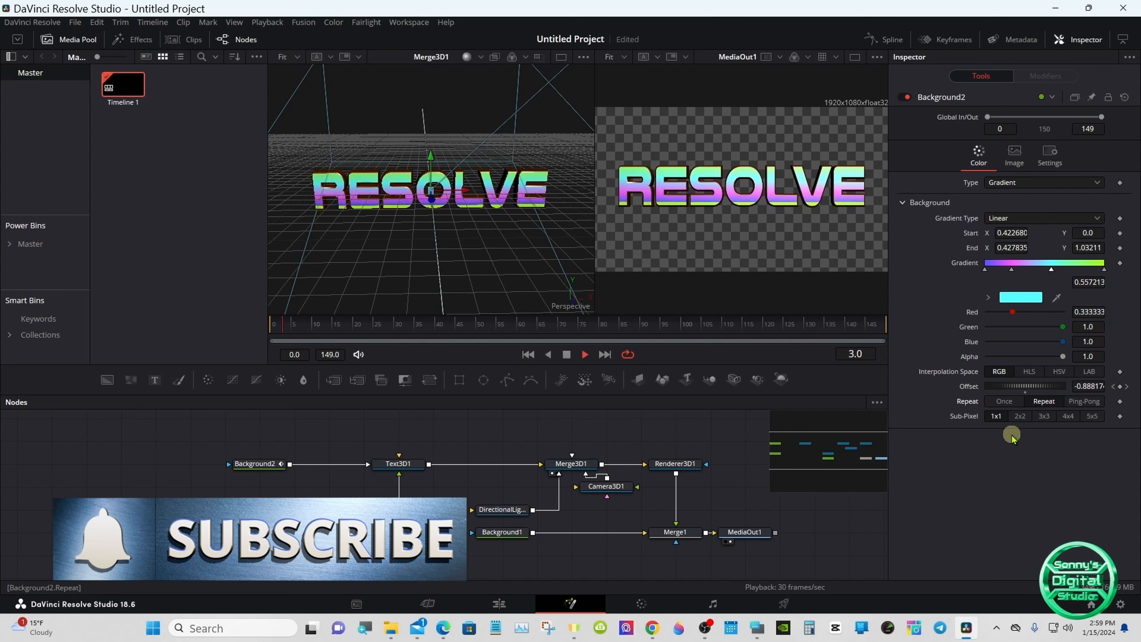
left_click(568, 356)
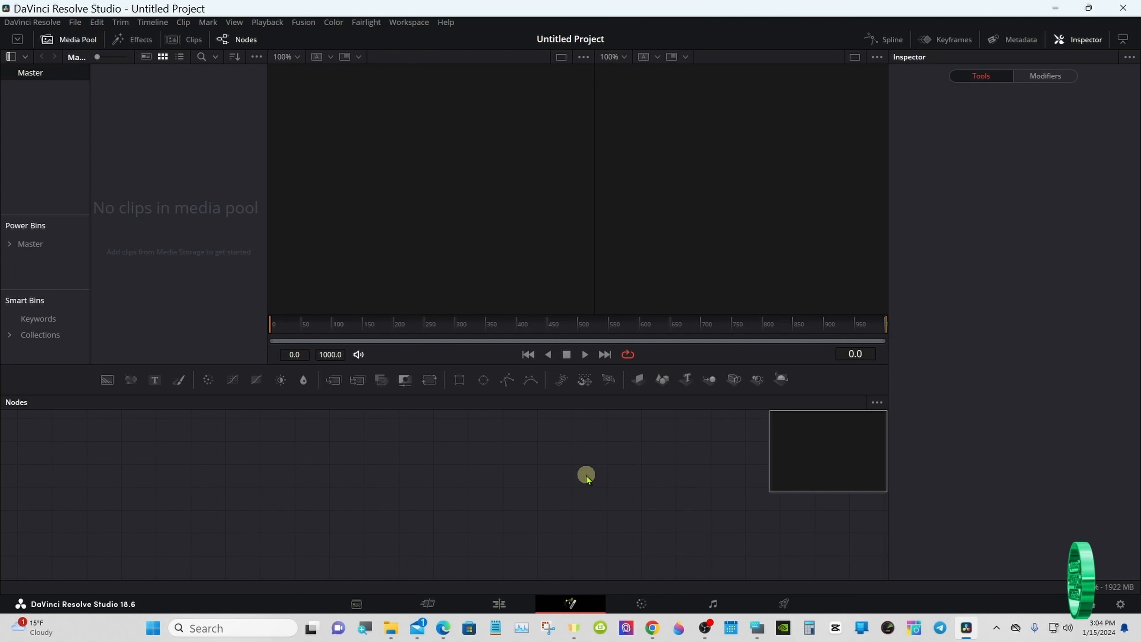
In the empty composition, add a Background node feeding MediaOut1, space the two nodes apart, and set the background's alpha to 0.0
left_click_drag(107, 379, 116, 488)
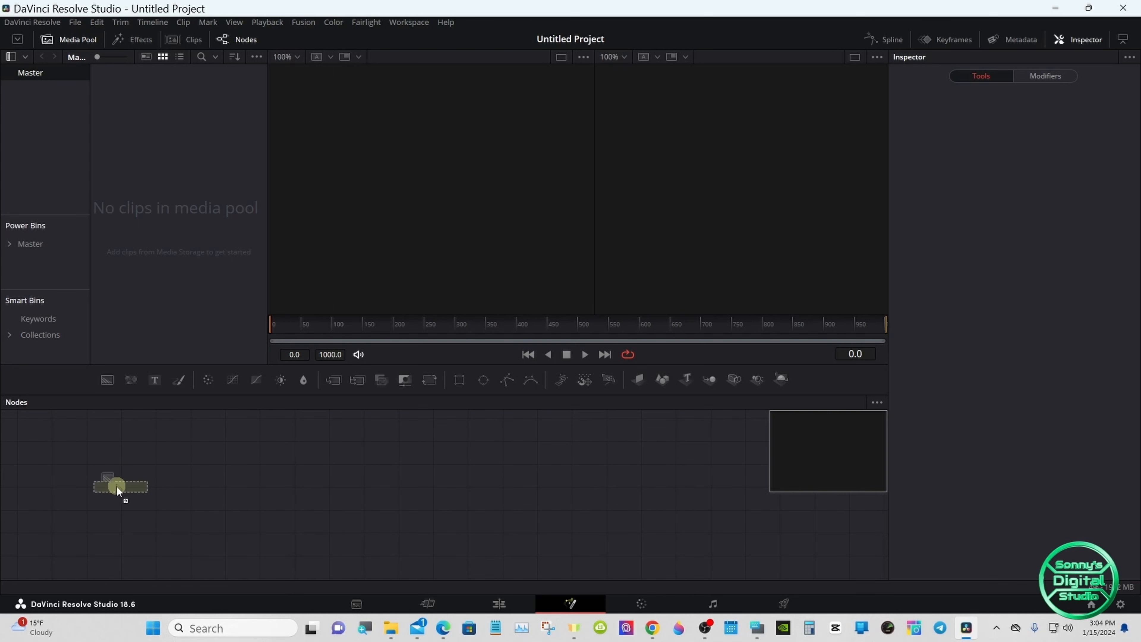
left_click_drag(137, 528, 141, 530)
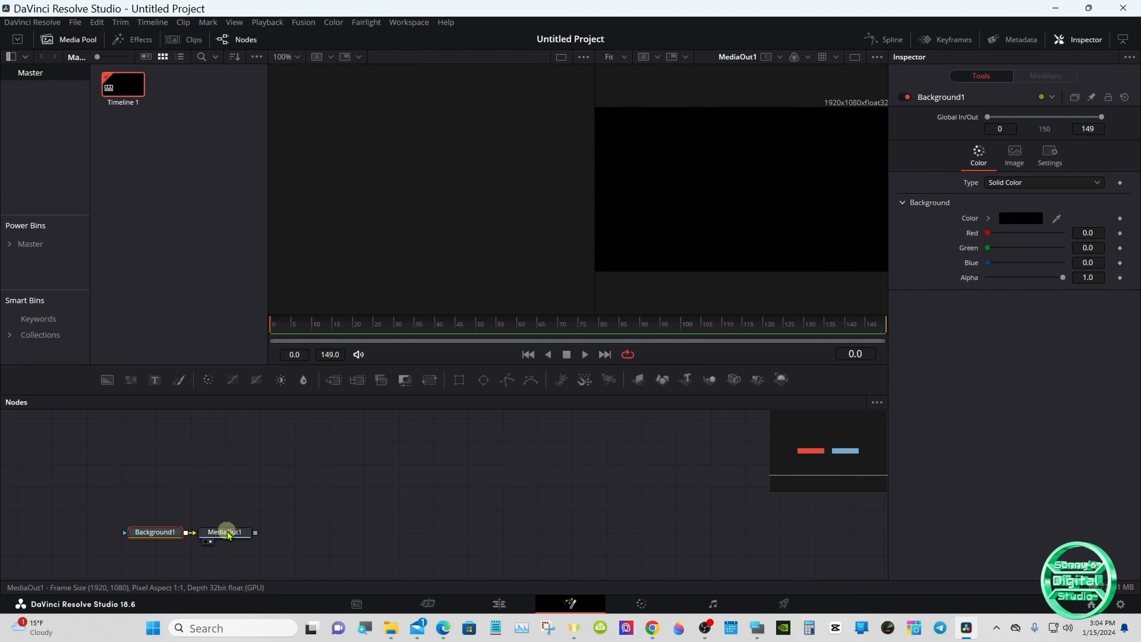
left_click_drag(224, 532, 719, 533)
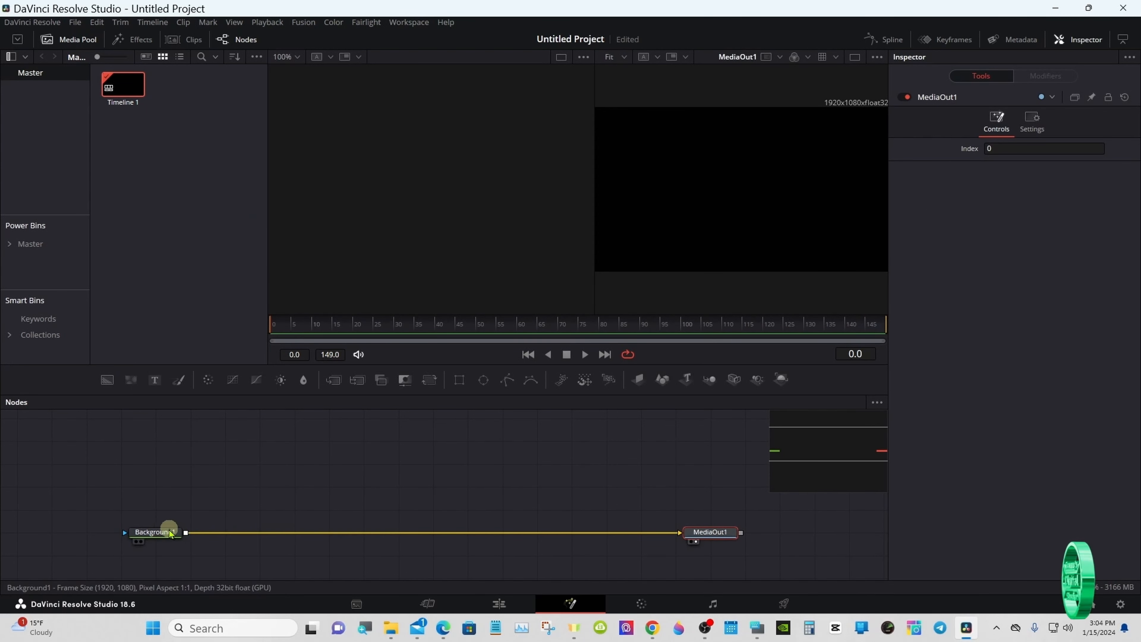
left_click_drag(166, 532, 397, 536)
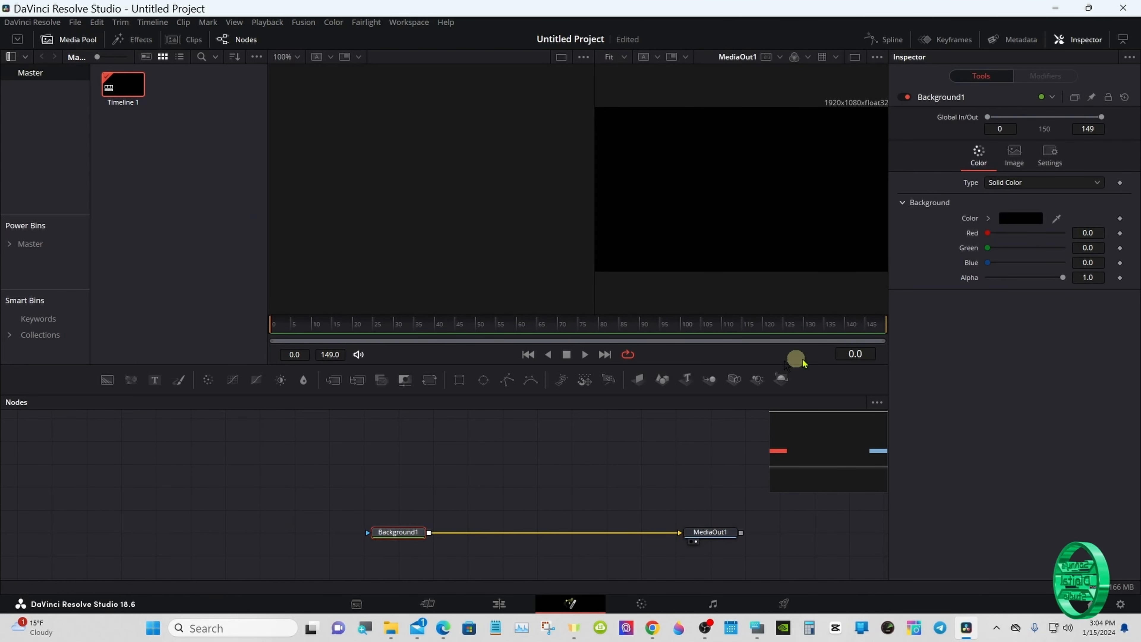
left_click_drag(1062, 277, 979, 279)
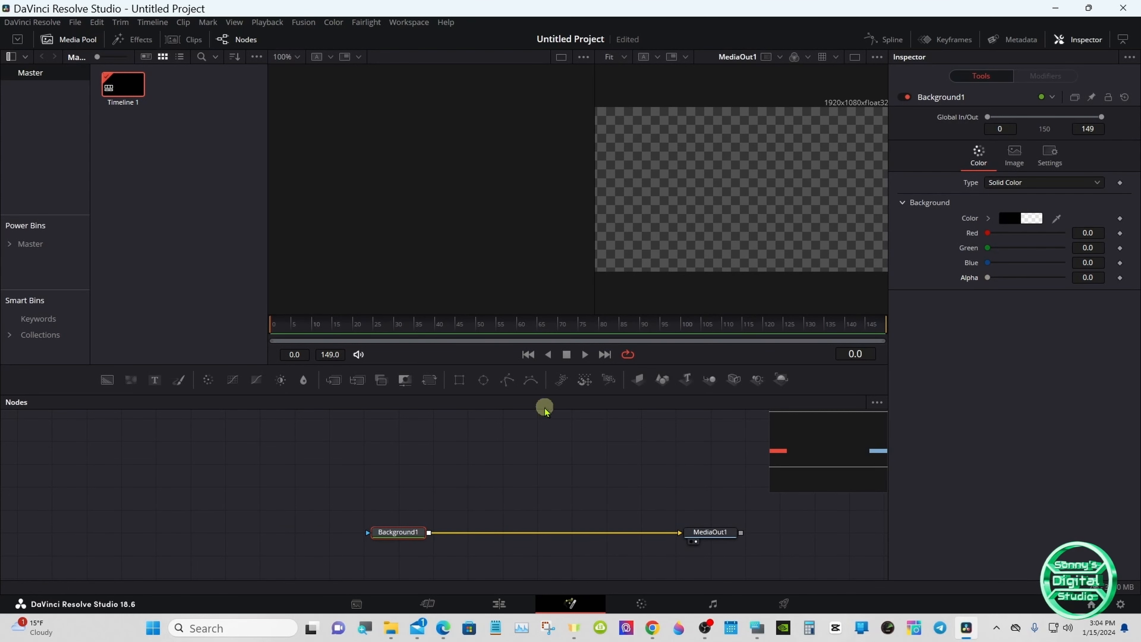
Add a Shape 3D node above the background, followed by a Merge 3D node with a Camera 3D connected to it
left_click(389, 467)
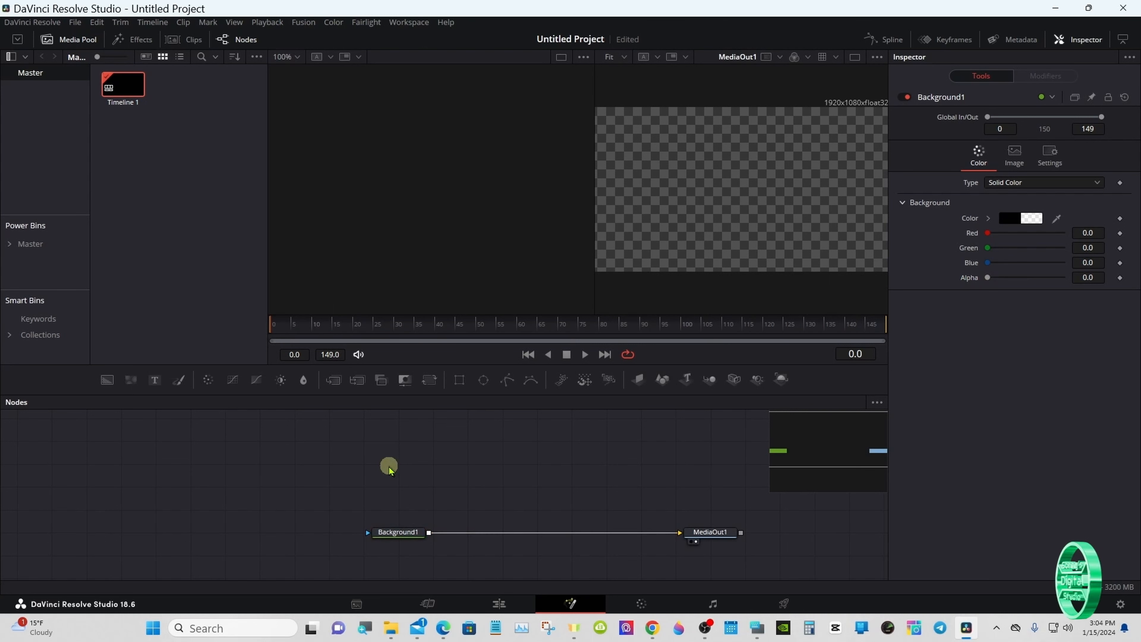
left_click(665, 380)
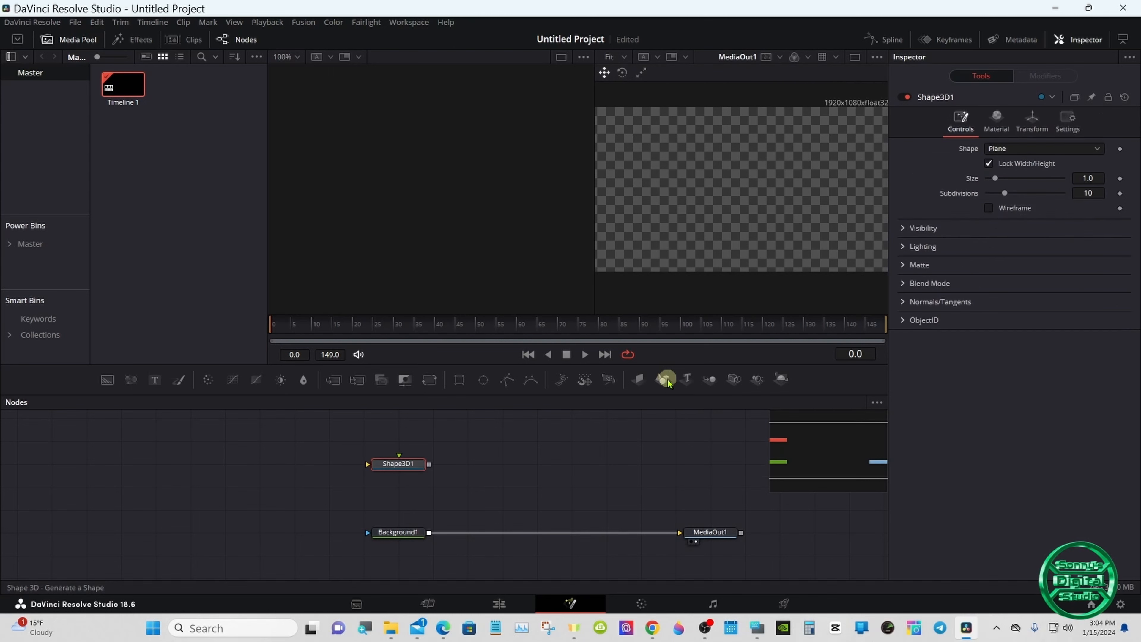
left_click(709, 379)
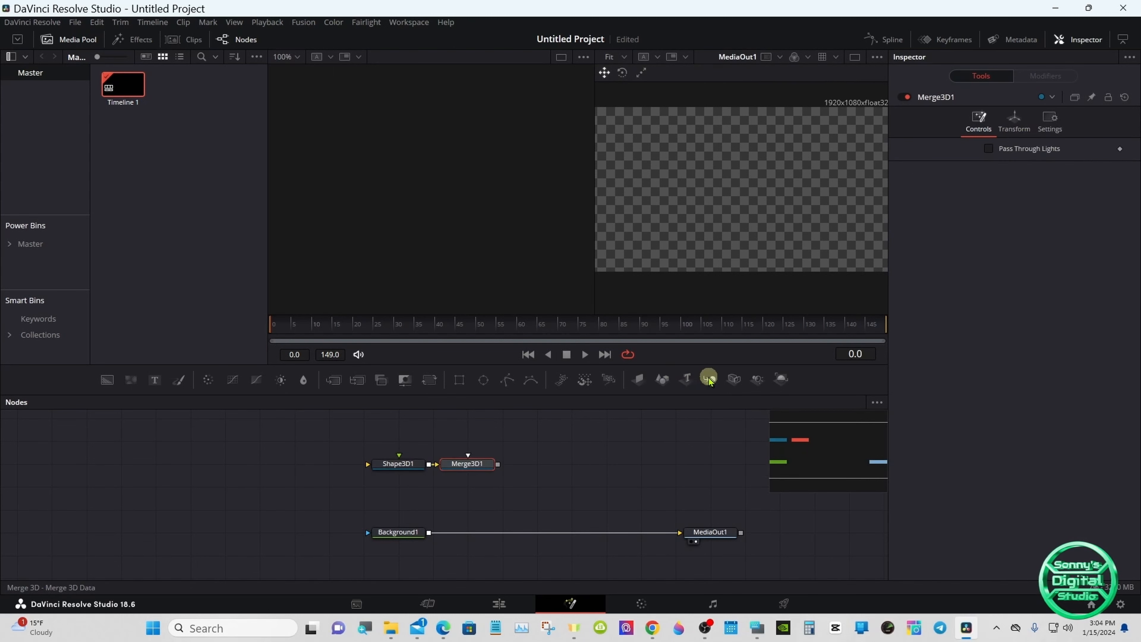
left_click(733, 379)
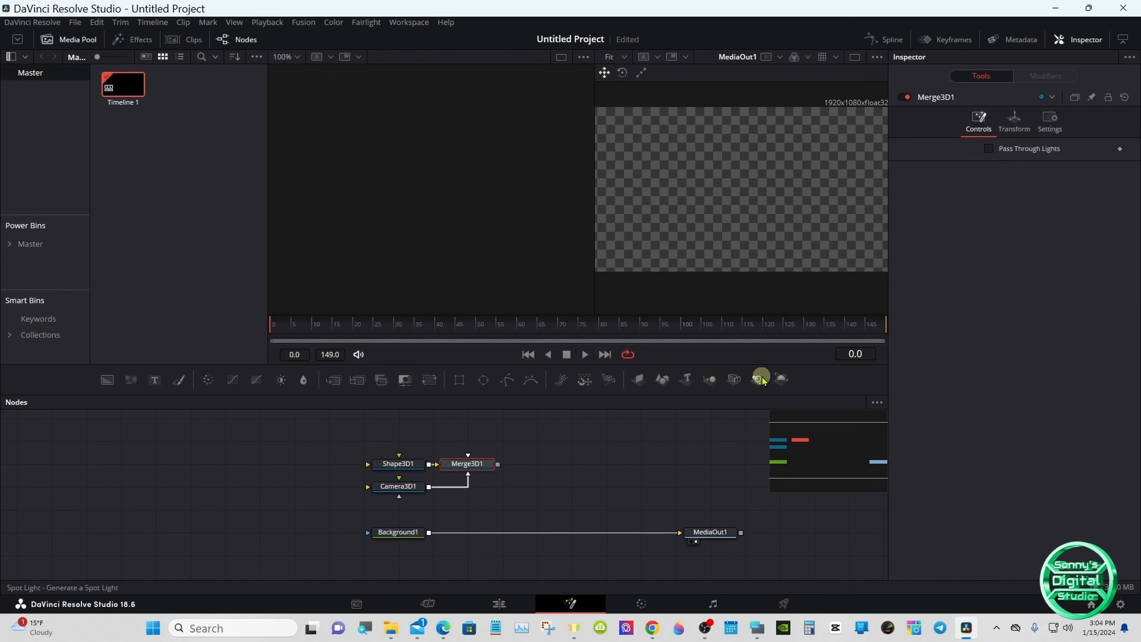
Add a Renderer 3D after the Merge 3D, merge its output over the background, and move the renderer and merge nodes nearer MediaOut1
left_click(780, 379)
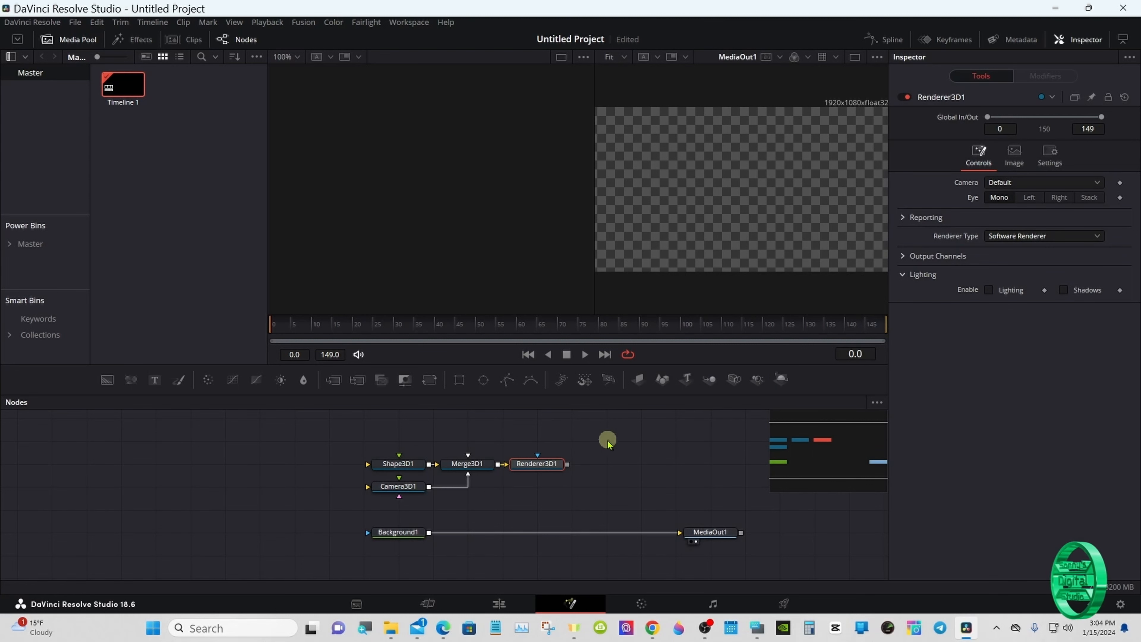
left_click_drag(566, 463, 428, 532)
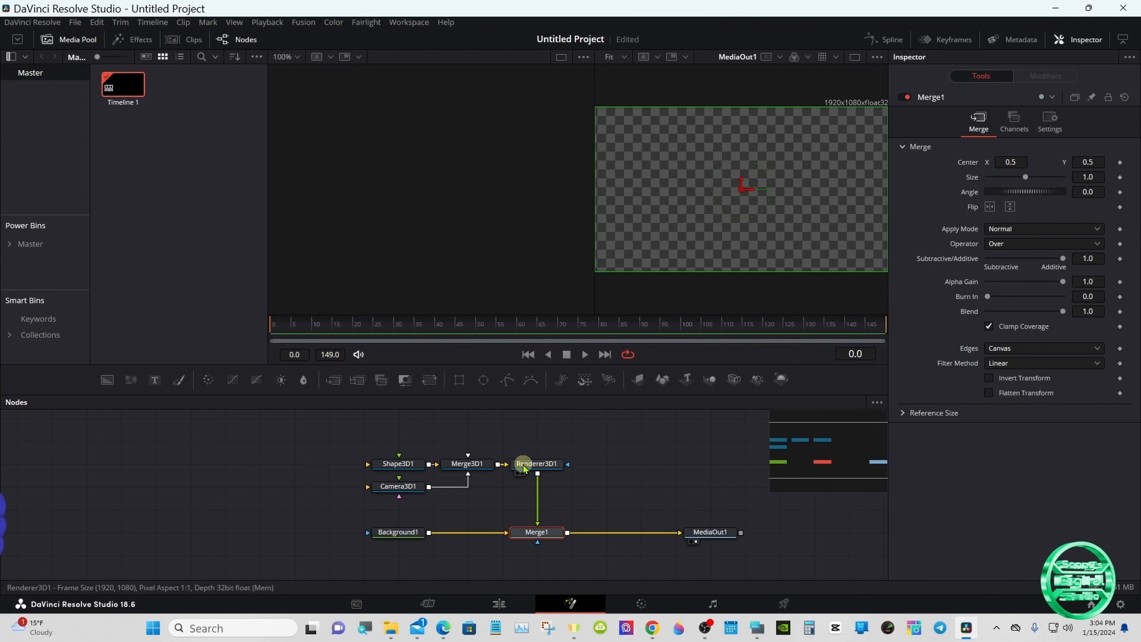
left_click_drag(543, 470, 648, 472)
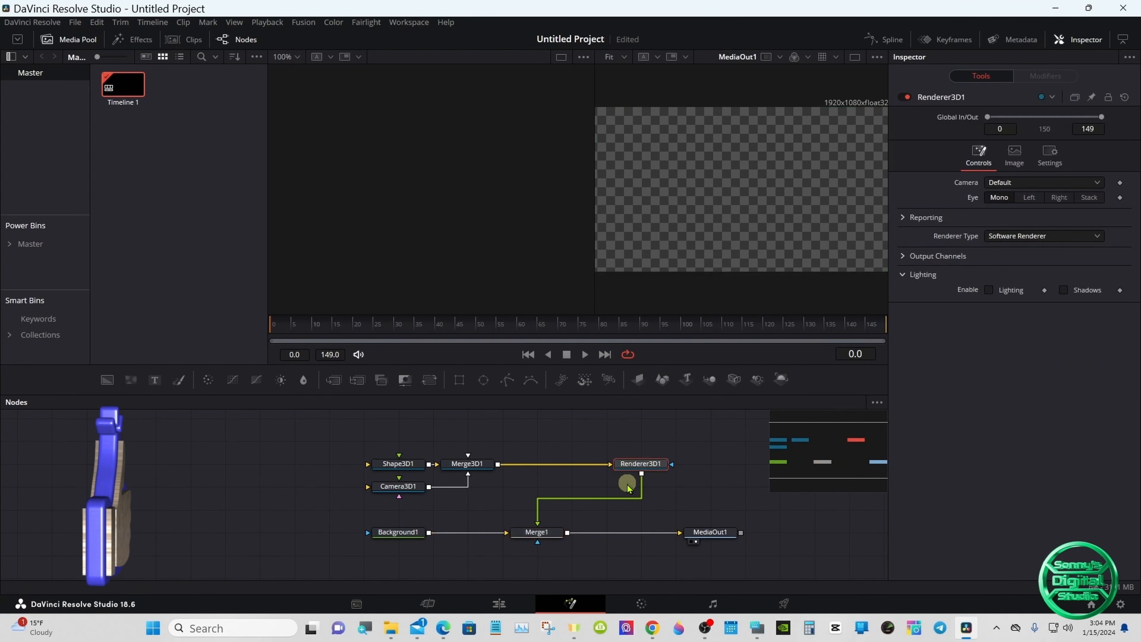
left_click_drag(533, 538, 637, 539)
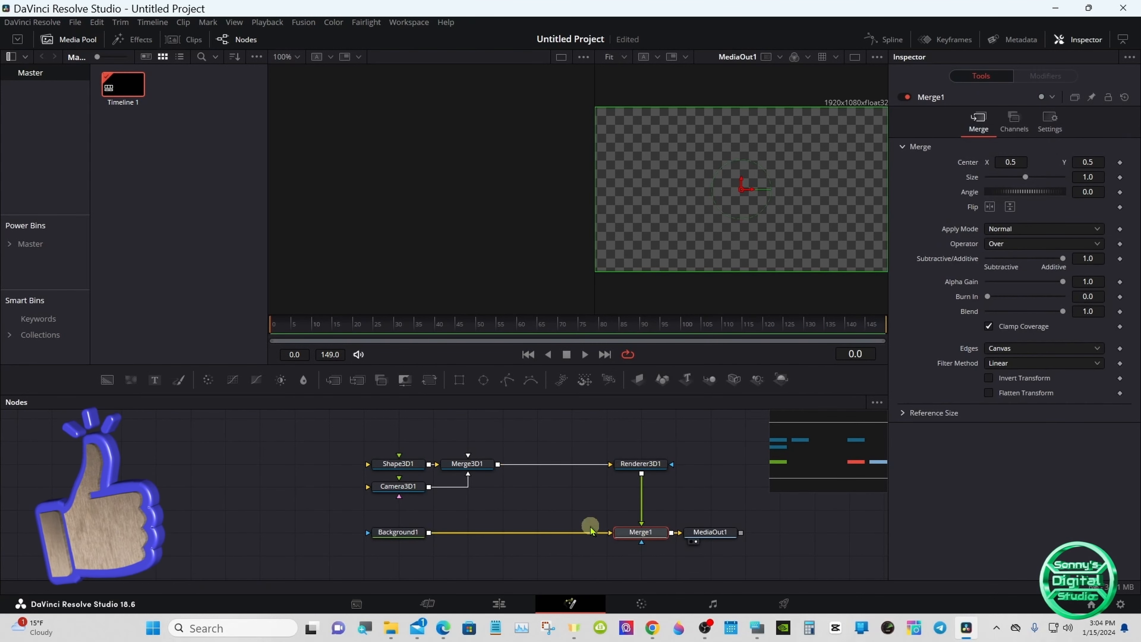
Rearrange the Camera 3D, Merge 3D and Shape 3D nodes with more spacing, and show the Merge 3D output in the empty viewer
left_click_drag(382, 487, 597, 492)
left_click_drag(478, 469, 511, 465)
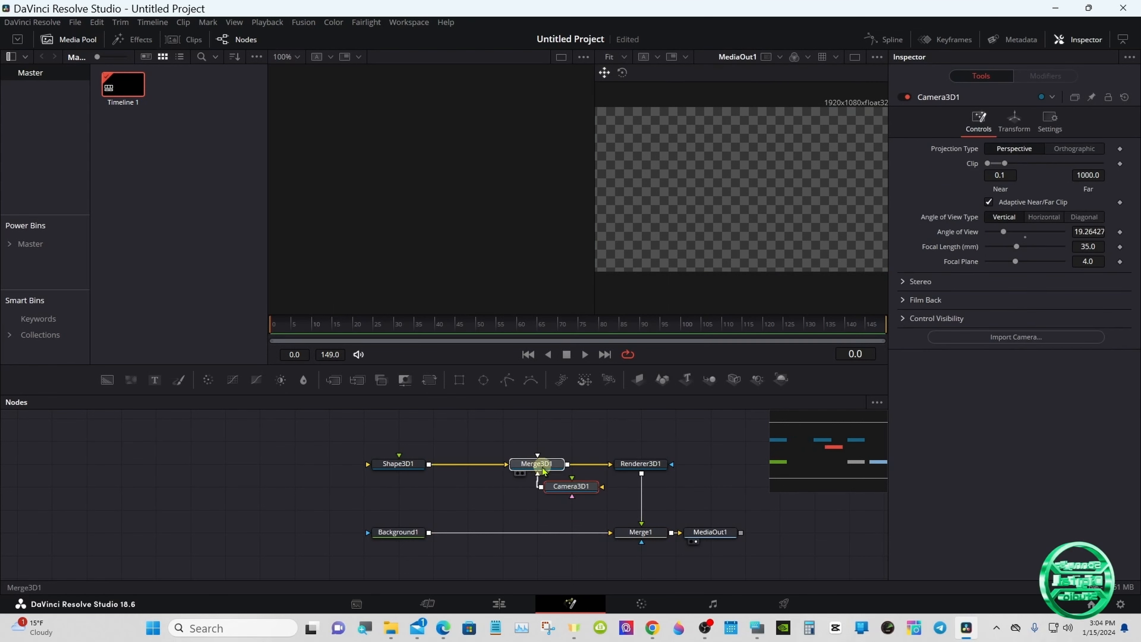
left_click(512, 466)
left_click_drag(392, 470, 357, 469)
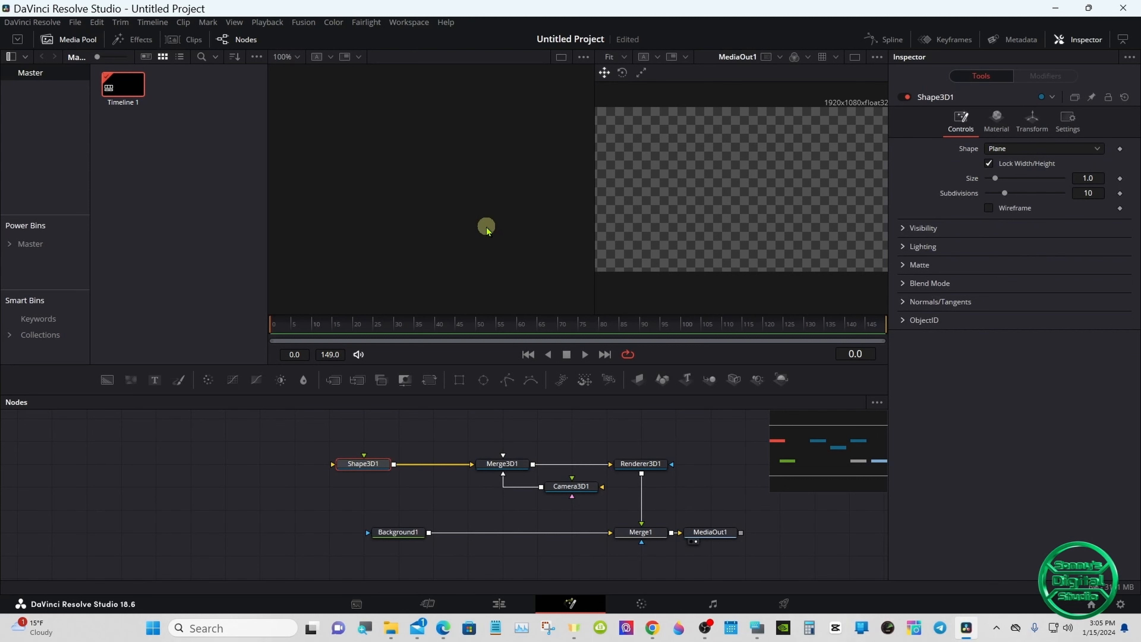
left_click_drag(490, 463, 484, 276)
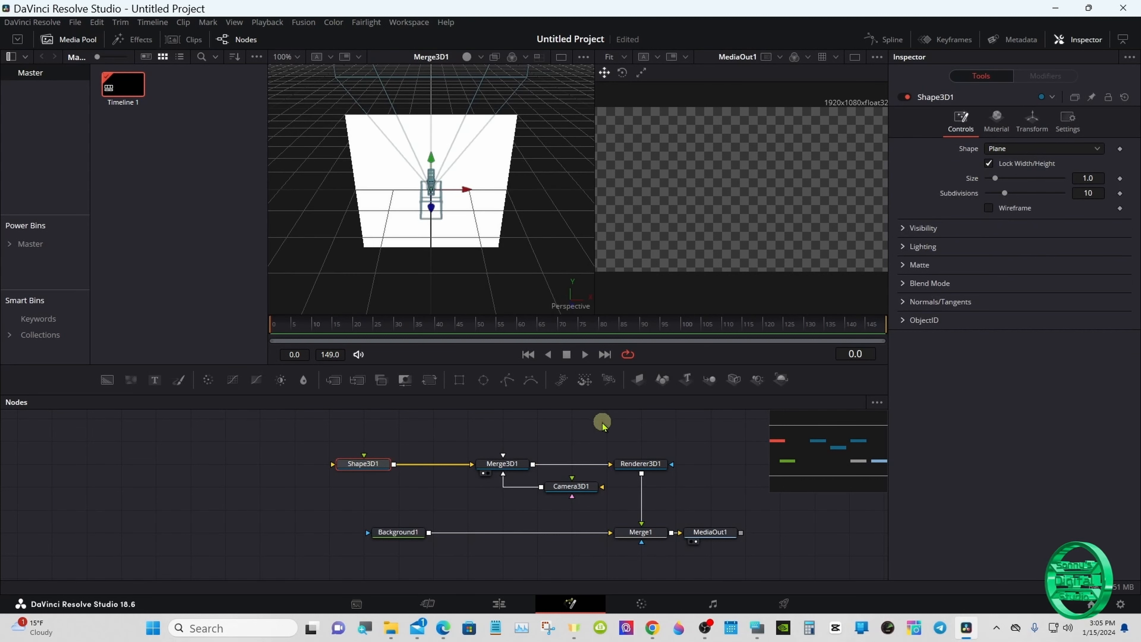
Change the Shape 3D node's shape to Cube
left_click(357, 471)
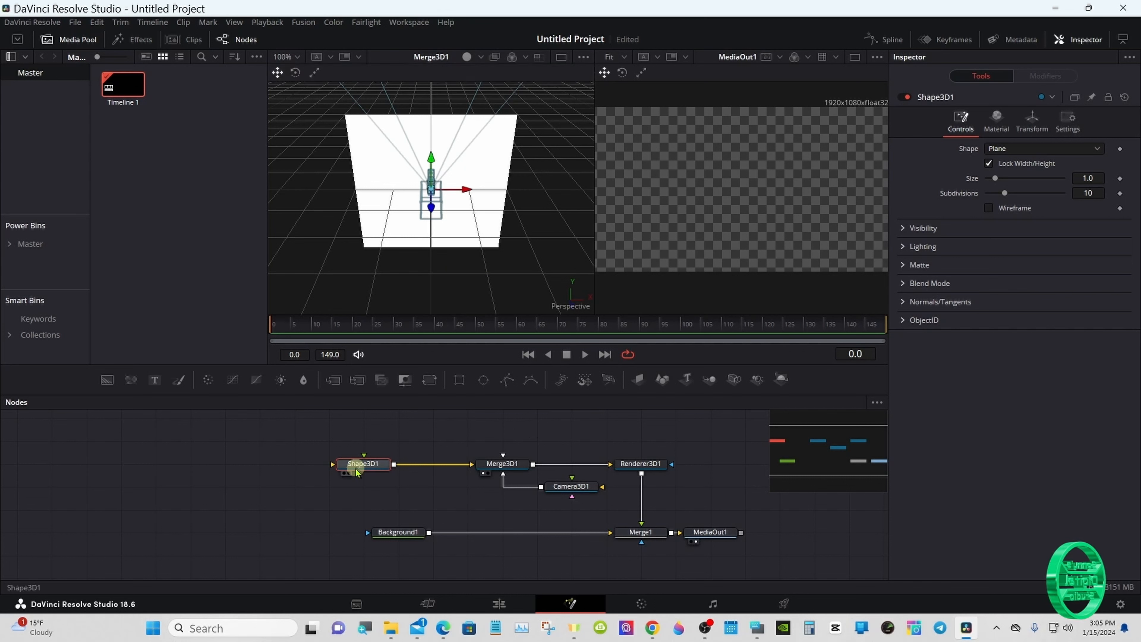
left_click(1021, 150)
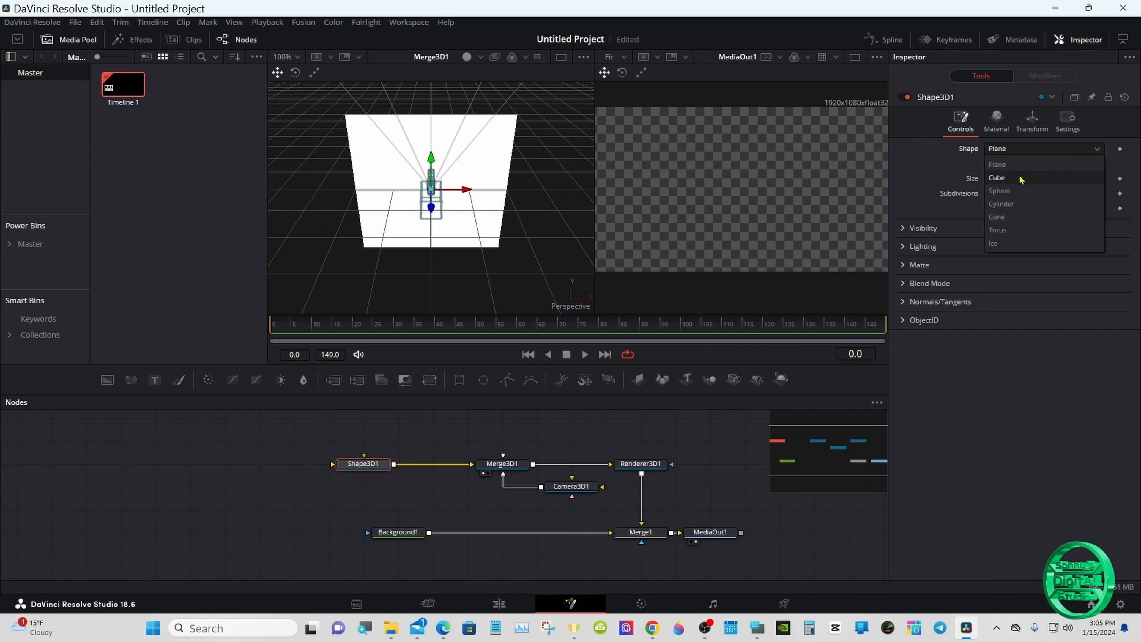
left_click(997, 178)
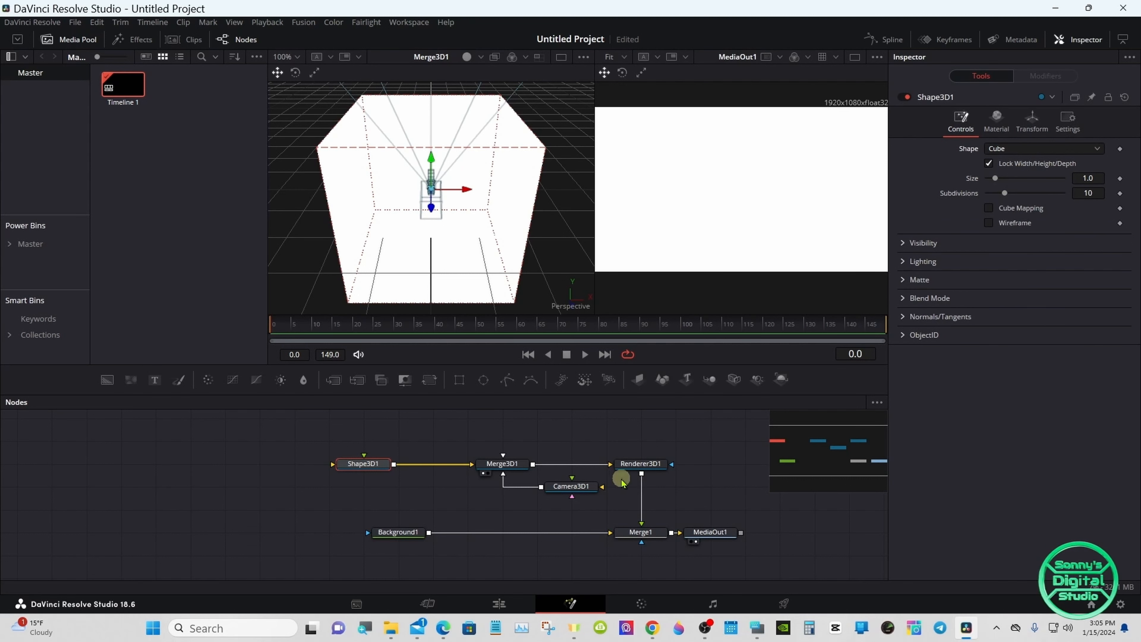
Enable Use Target on the Camera 3D and set its Z translation to 4.49
left_click(585, 488)
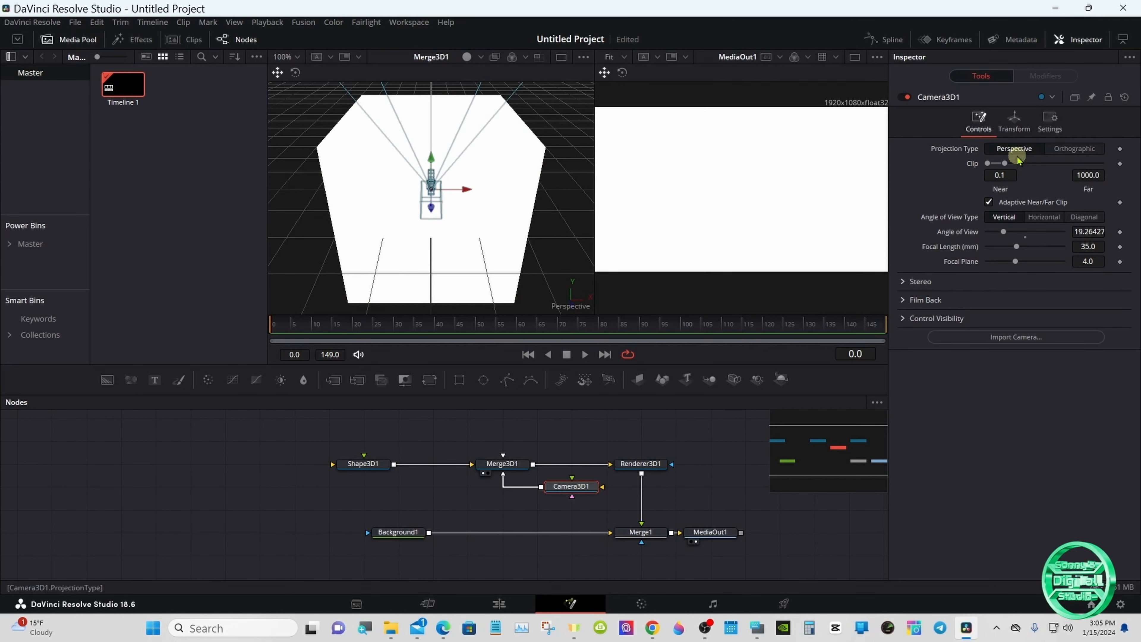
left_click(1014, 131)
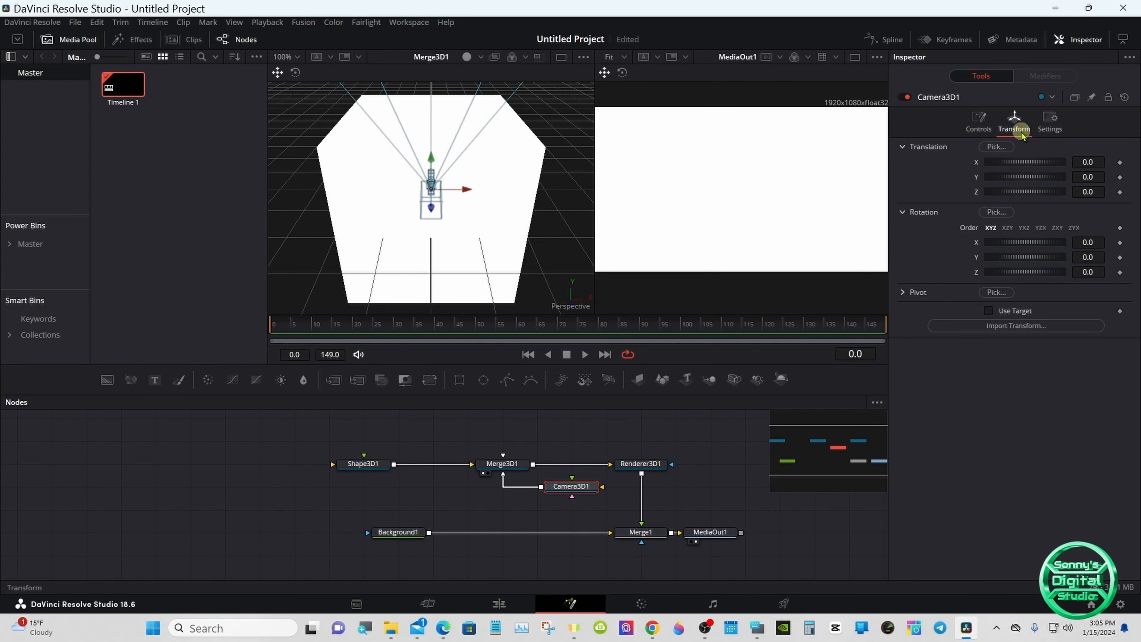
left_click(990, 311)
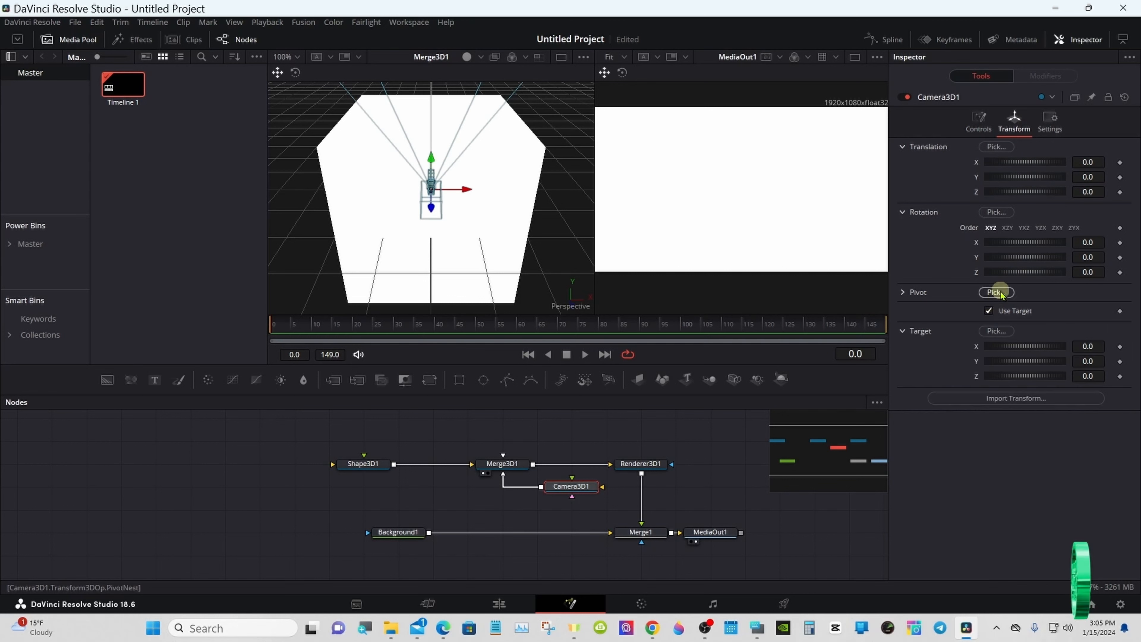
left_click_drag(1020, 192, 1042, 198)
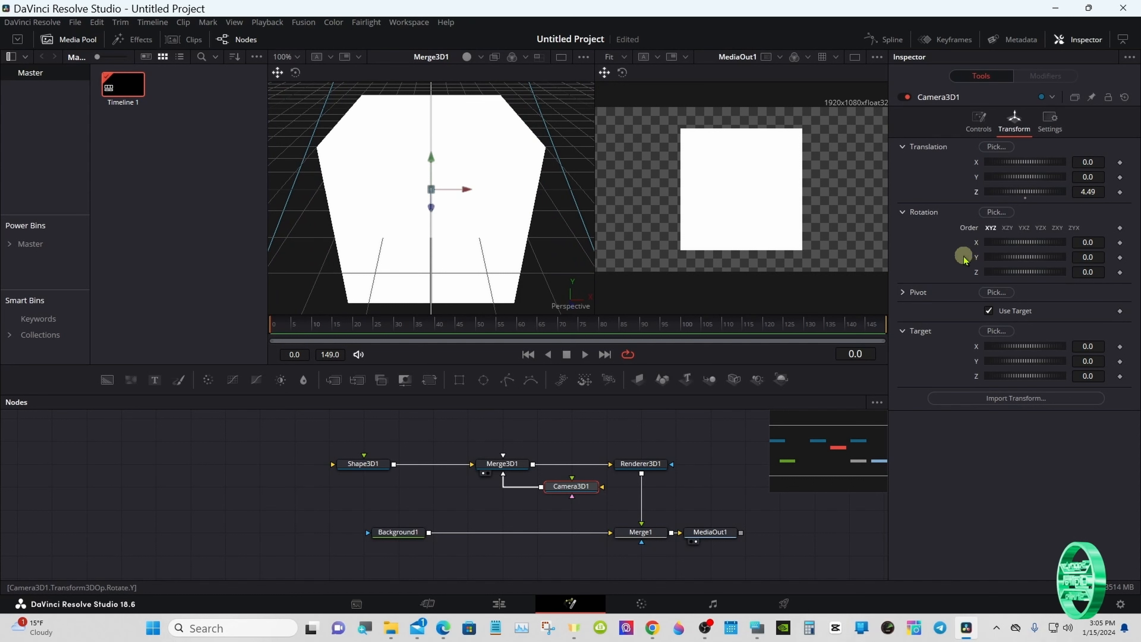
Set the cube's Y rotation to 41.7
left_click(380, 463)
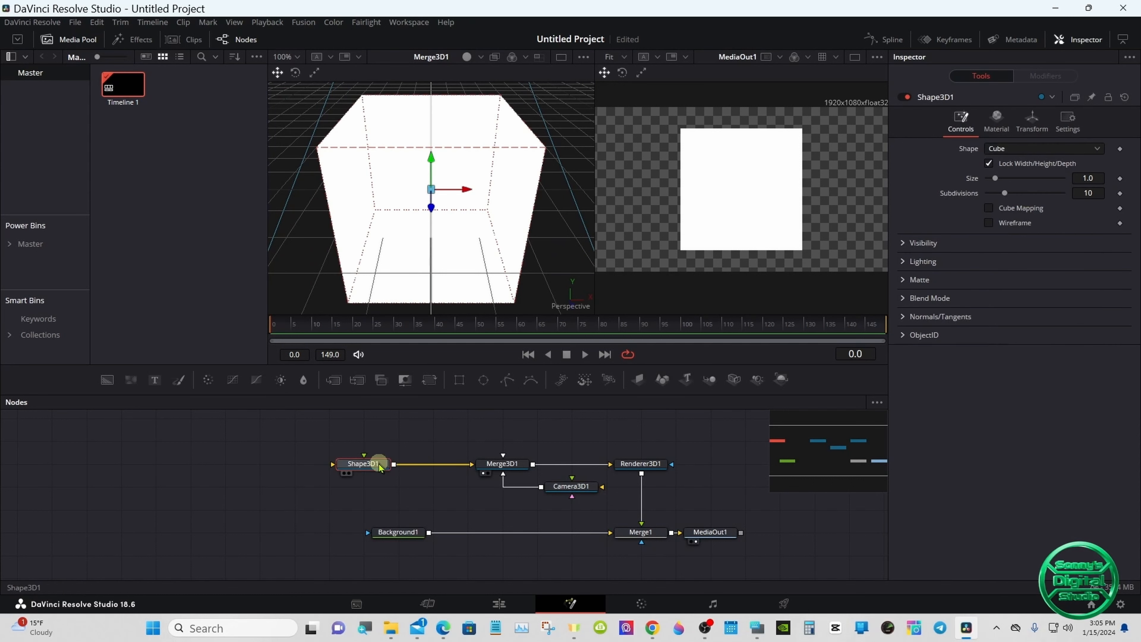
left_click(1032, 122)
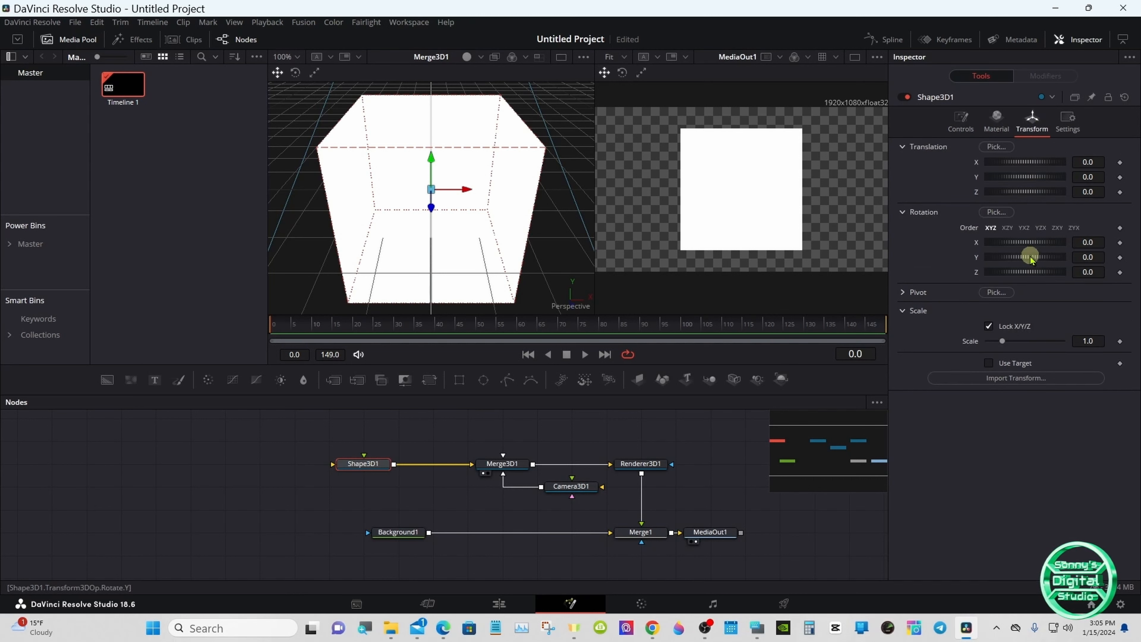
mouse_move(1032, 259)
left_mouse_down()
mouse_move(1021, 258)
mouse_move(1042, 254)
left_mouse_up()
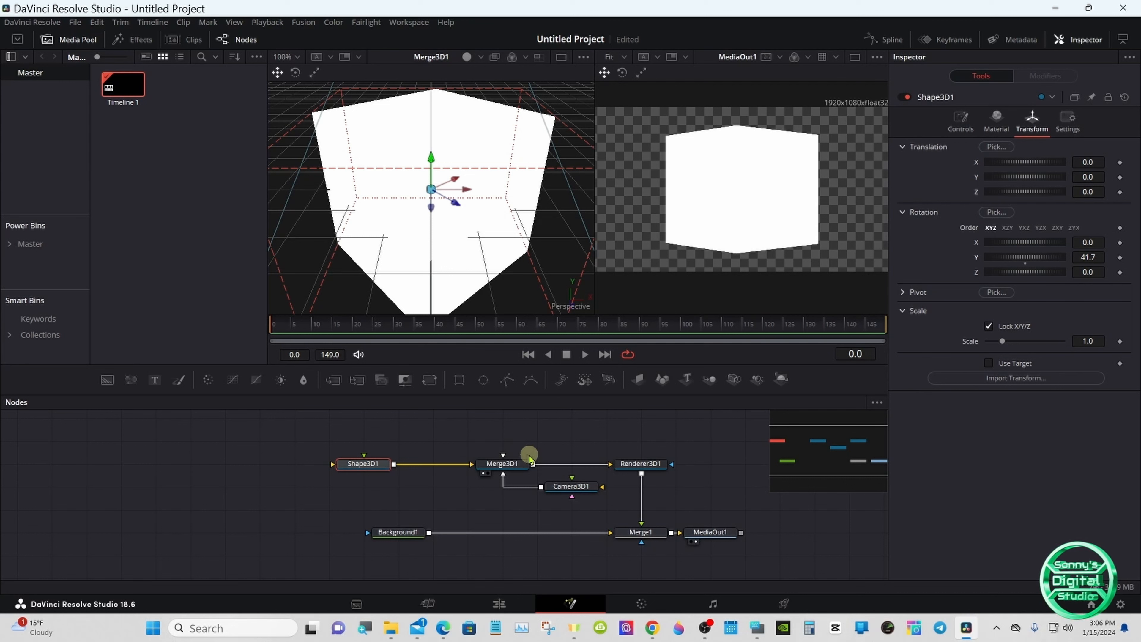
Set the Renderer 3D's renderer type to Hardware Renderer and enable Lighting
left_click(627, 465)
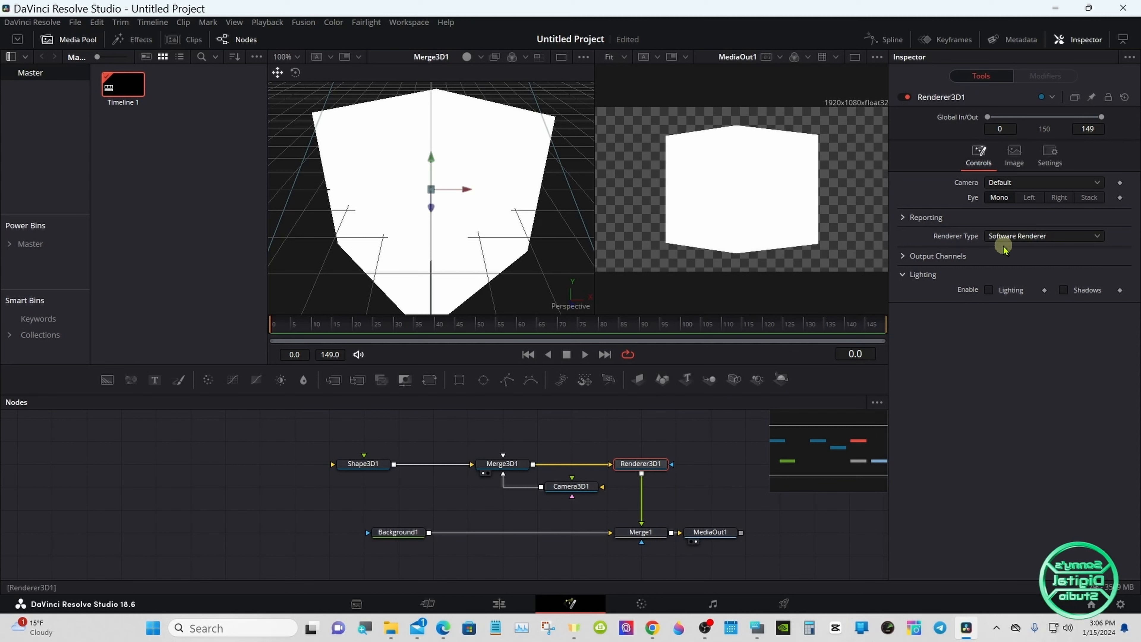
left_click(1006, 237)
left_click(1008, 251)
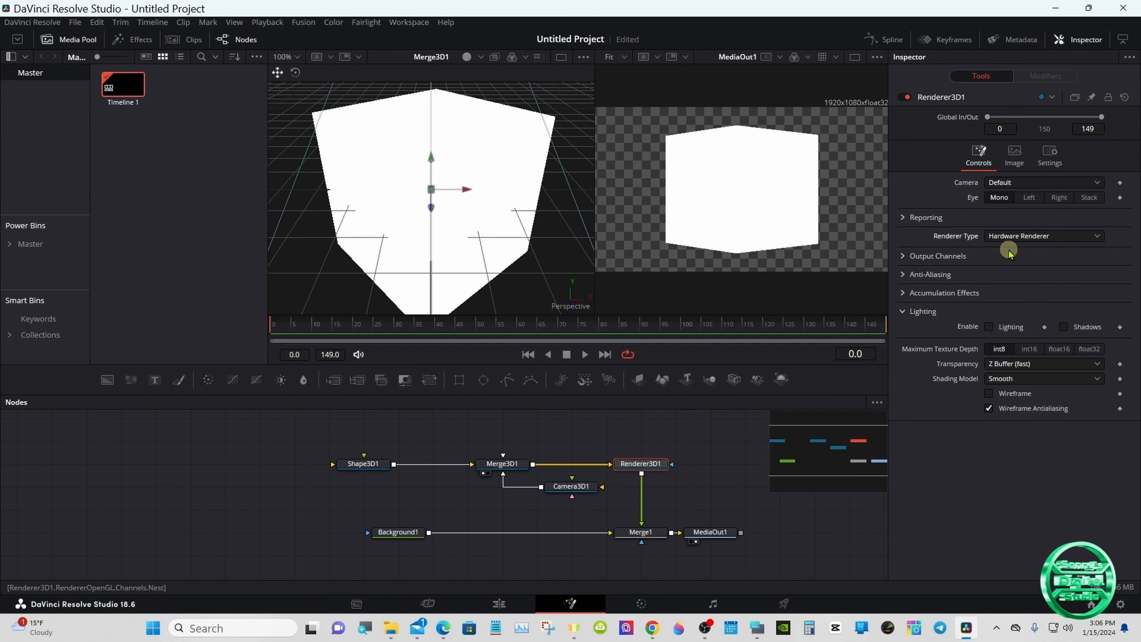
left_click(988, 327)
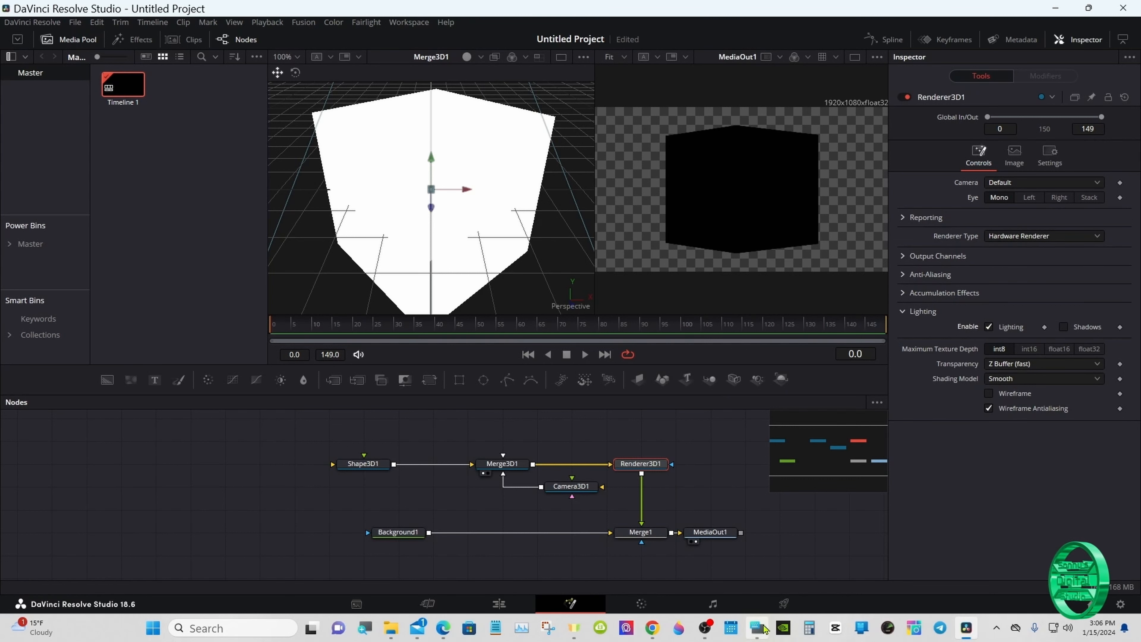
Bring up the on-screen keyboard, search the tools for "dir", and add a Directional Light connected to the Merge 3D node
left_click(764, 629)
left_click_drag(783, 502, 868, 456)
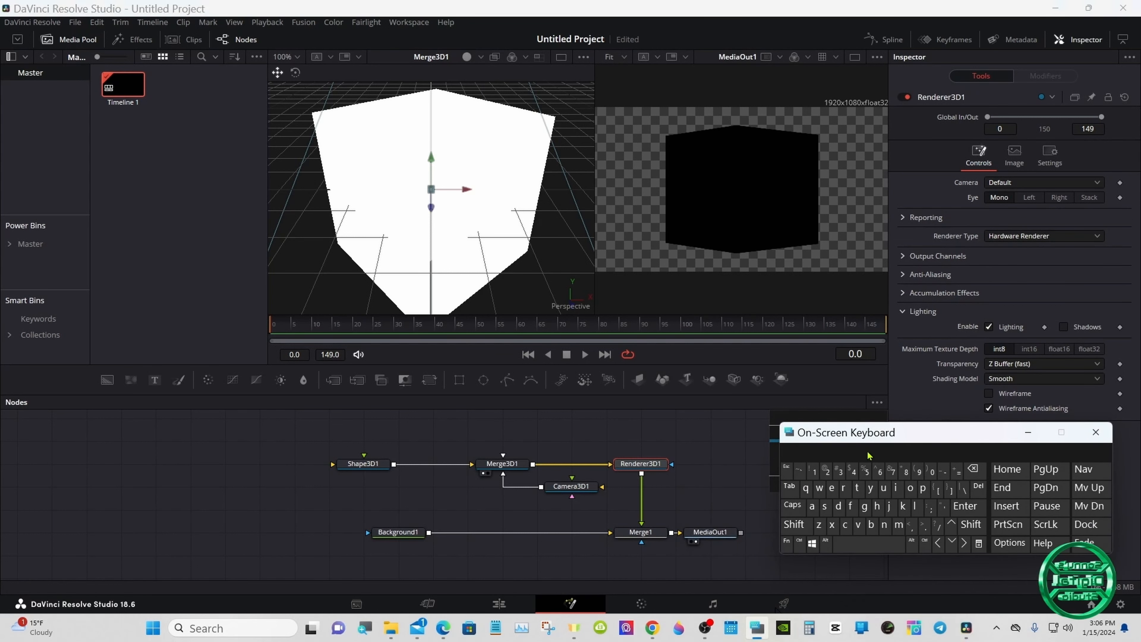
left_click(524, 469)
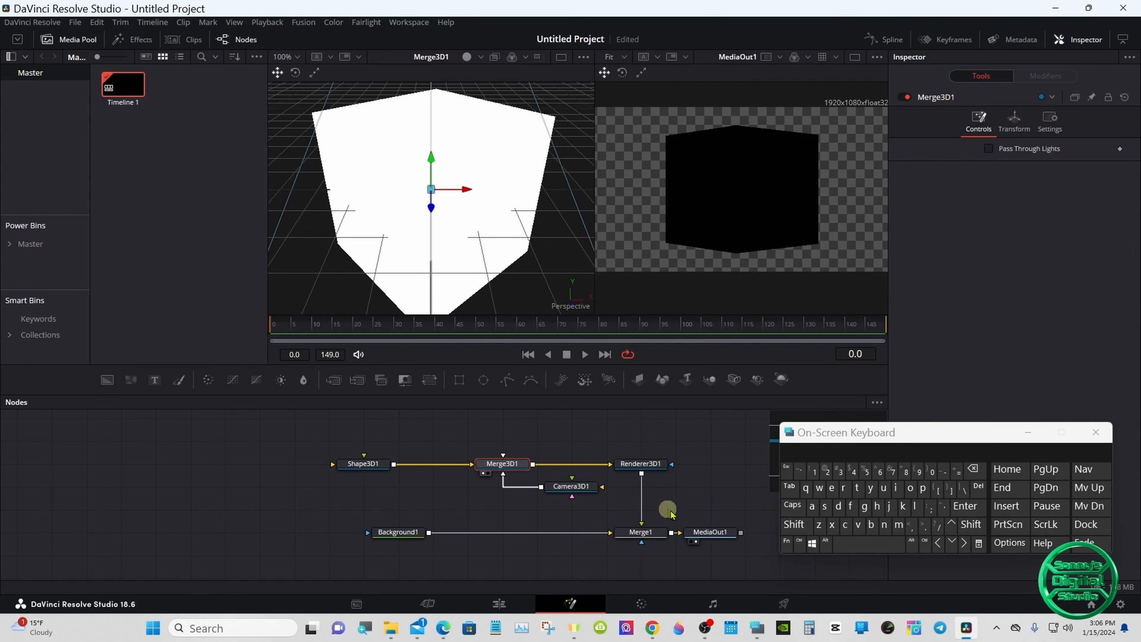
left_click(794, 524)
left_click(867, 544)
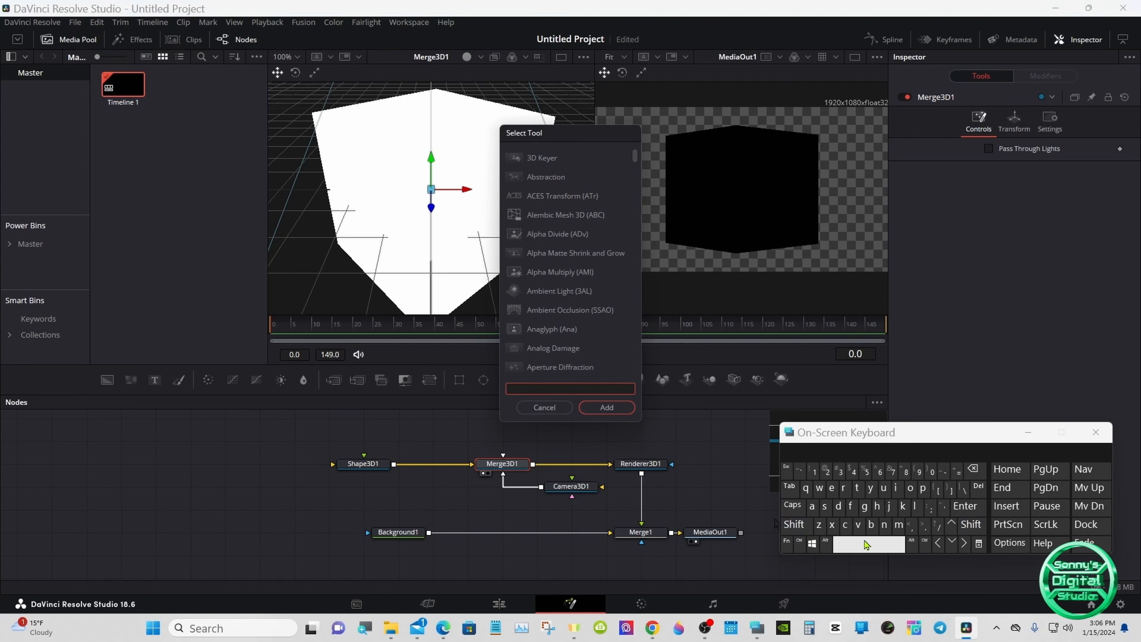
left_click(838, 505)
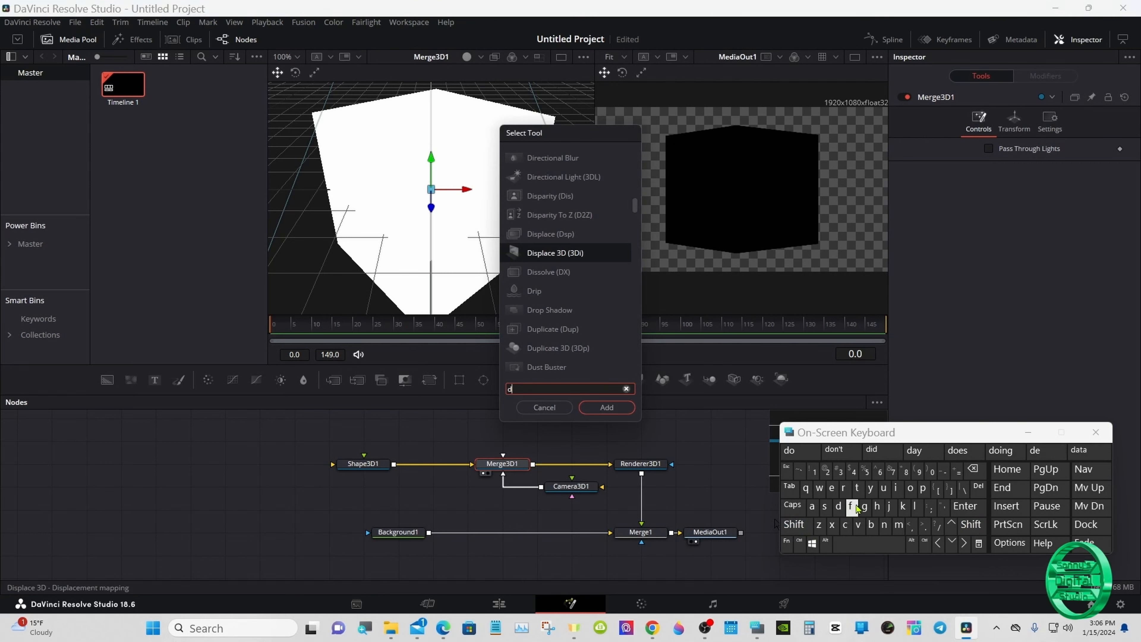
left_click(895, 488)
left_click(844, 487)
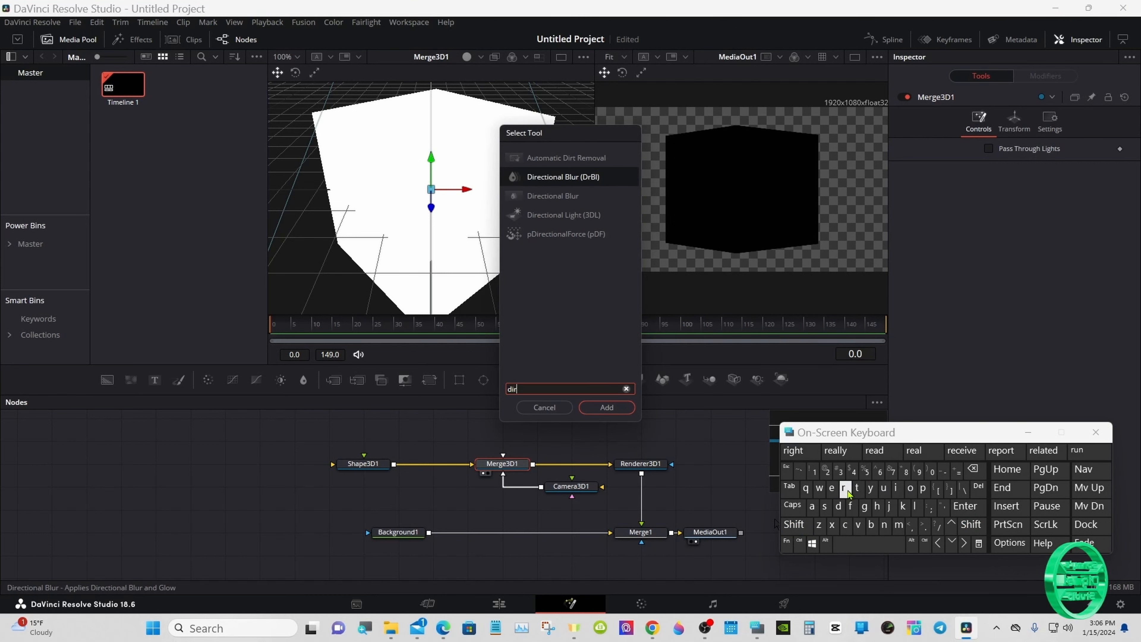
left_click(557, 215)
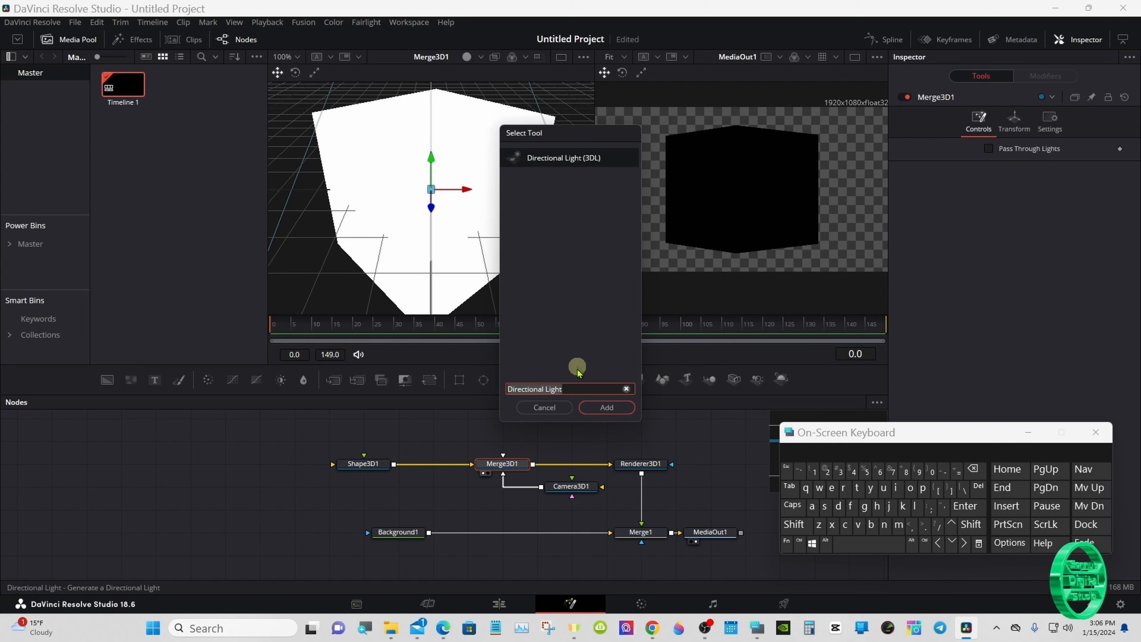
left_click(600, 406)
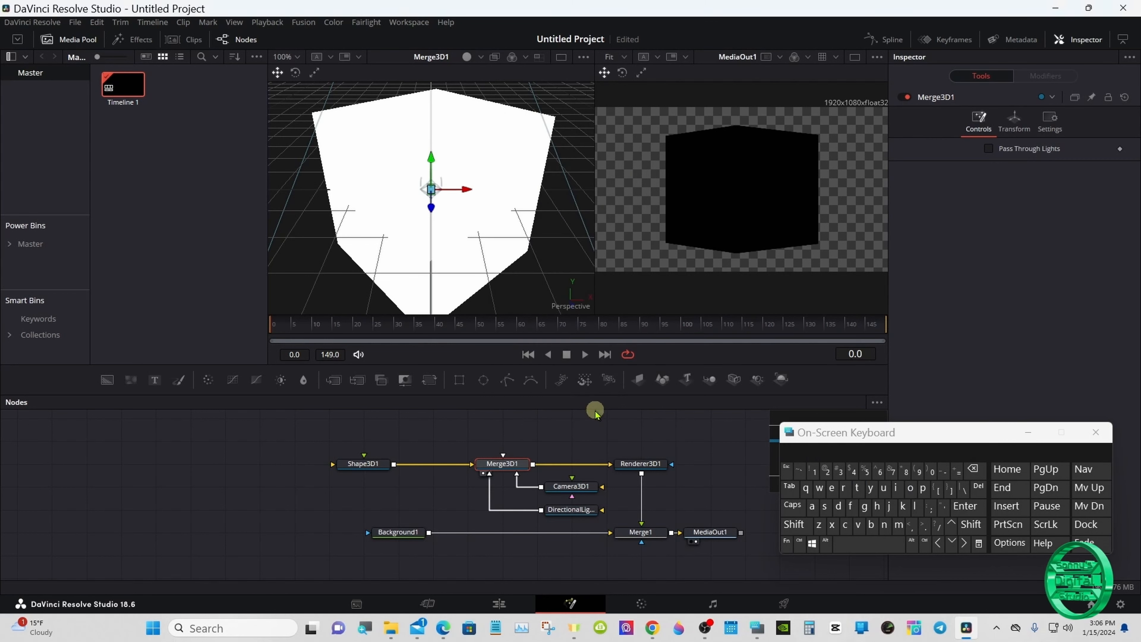
Enable Use Target on the directional light, fit the 3D view, and set the light's translation to X 0.551, Y 2.232, Z 4.35
left_click(573, 510)
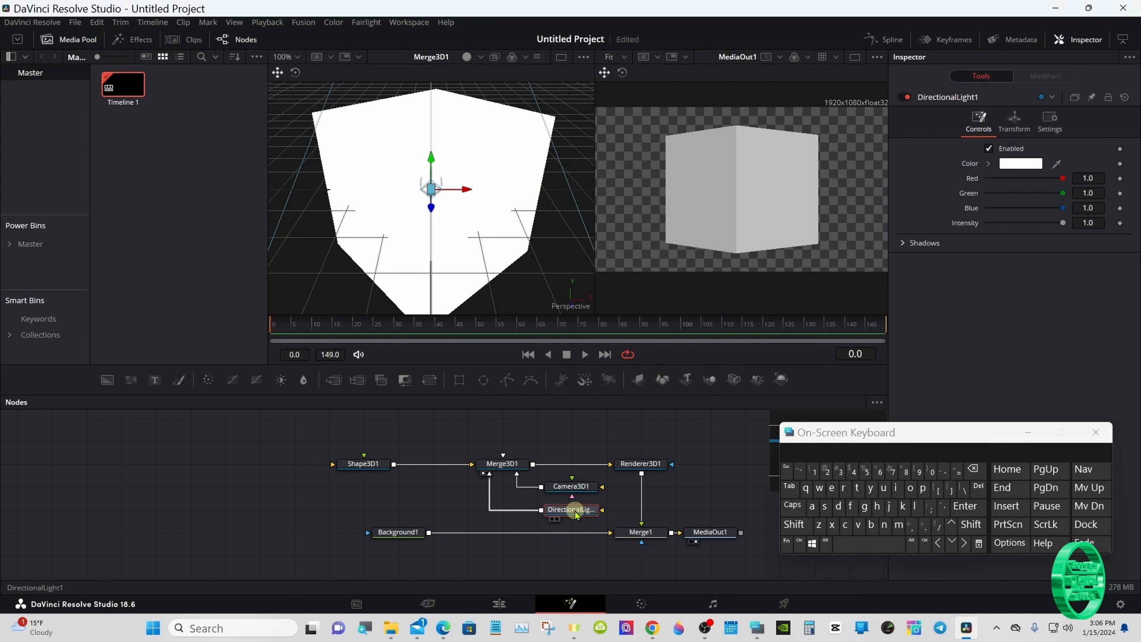
left_click(1013, 126)
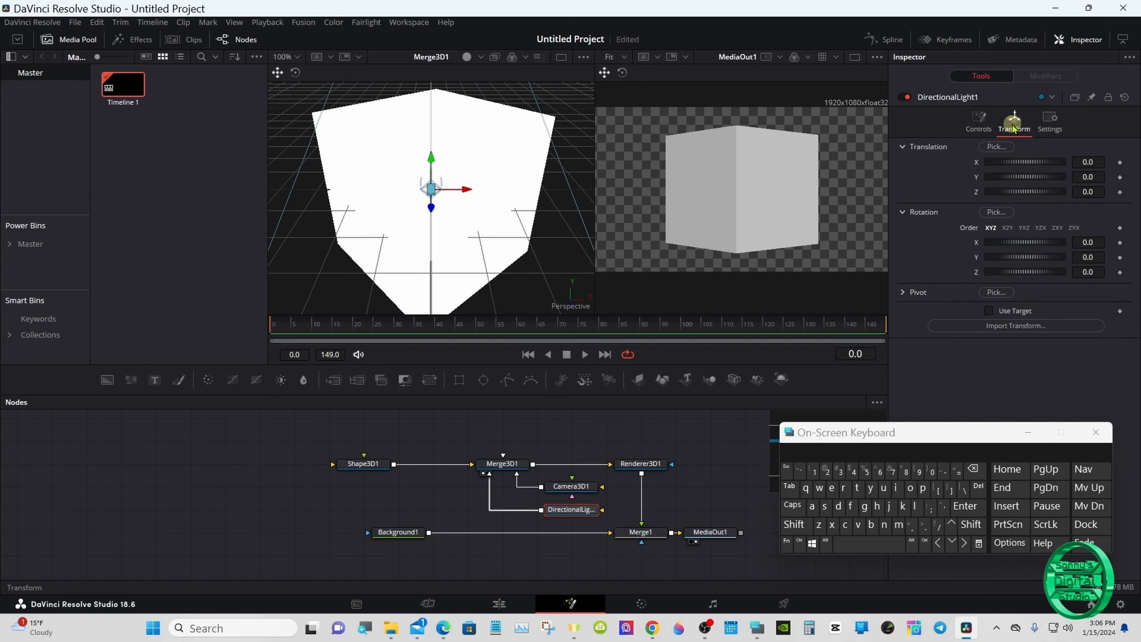
left_click(988, 311)
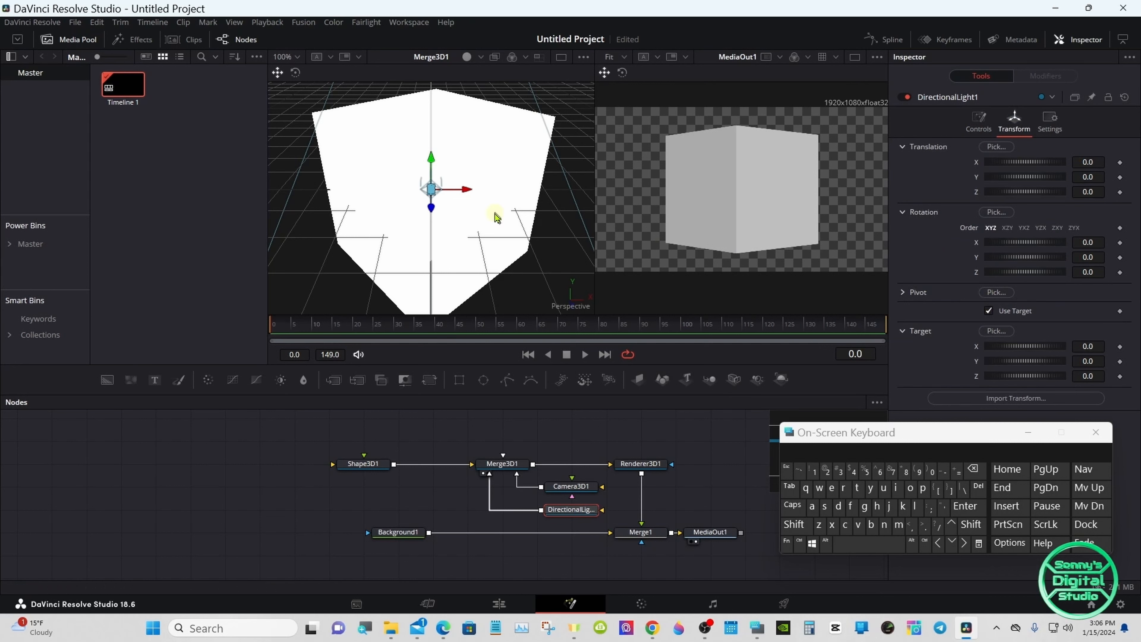
left_click_drag(1015, 193, 1024, 193)
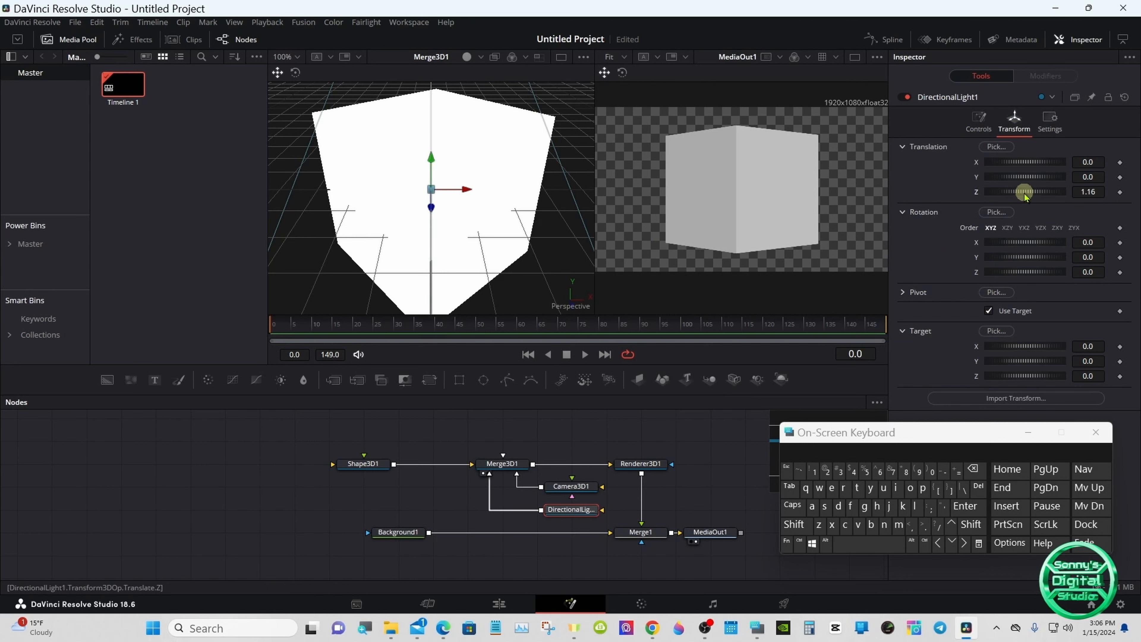
right_click(515, 211)
mouse_move(584, 218)
left_click(684, 219)
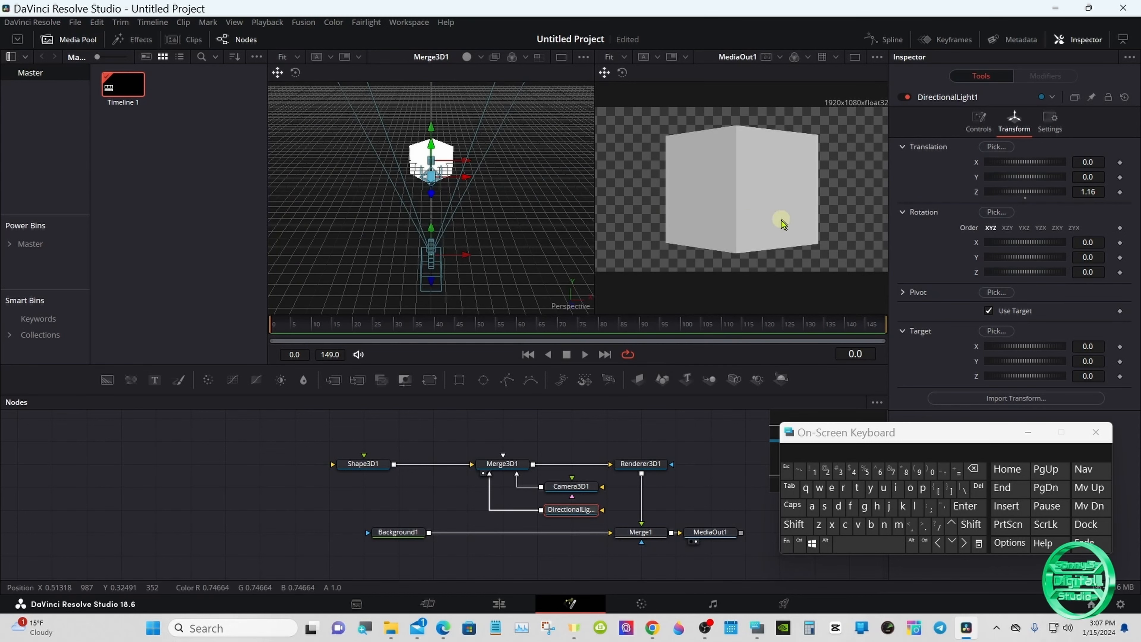
left_click_drag(1019, 192, 1028, 193)
mouse_move(1039, 193)
left_mouse_down()
mouse_move(1045, 175)
mouse_move(1067, 179)
mouse_move(1032, 161)
mouse_move(1032, 175)
left_mouse_up()
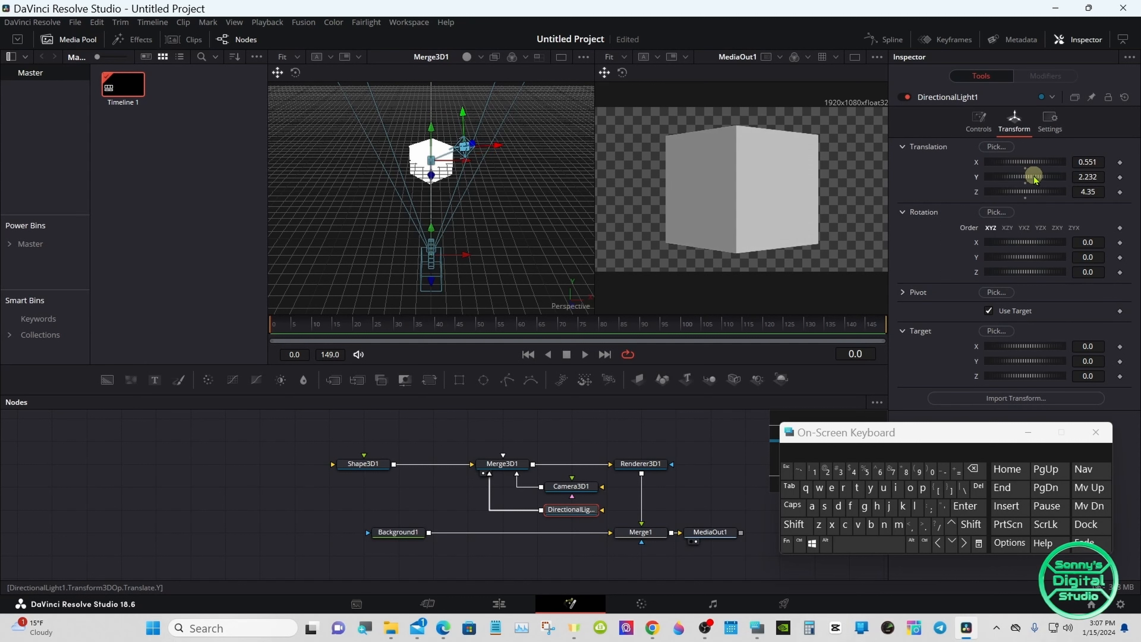
Minimize the on-screen keyboard and widen the MediaOut1 viewer
left_click(1027, 432)
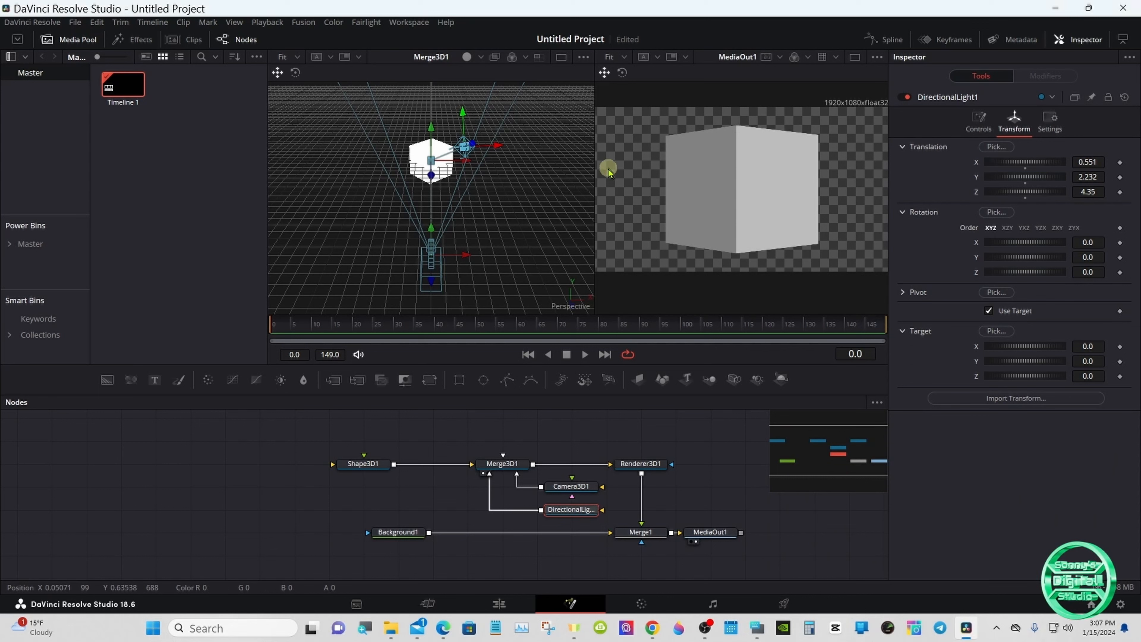
left_click_drag(595, 173, 552, 174)
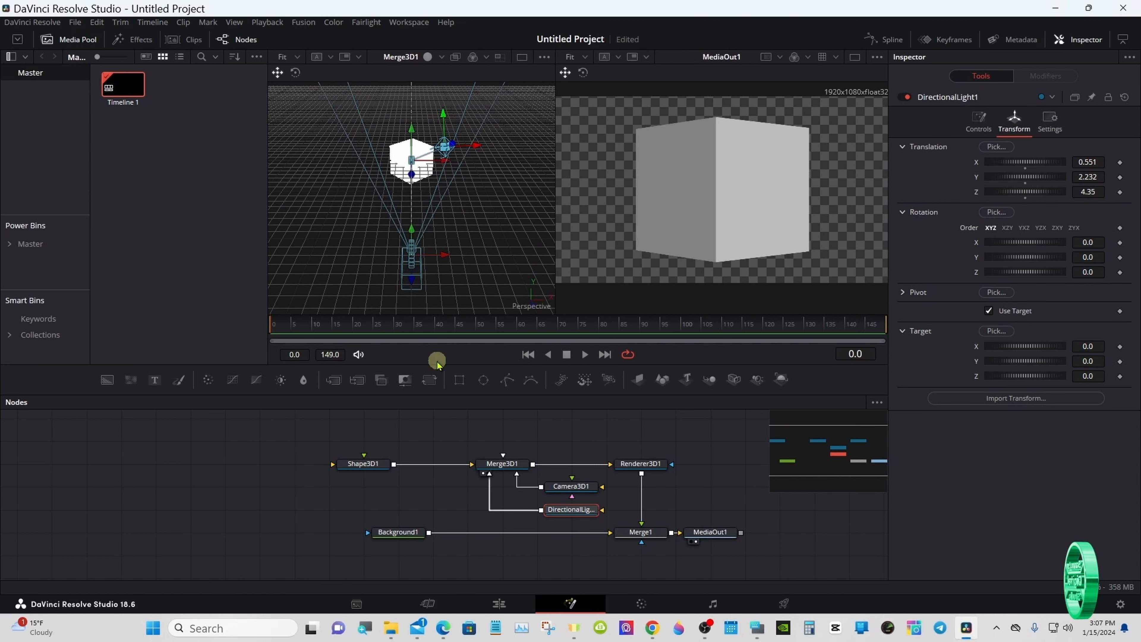
Add a Background node and connect it to the Shape 3D cube's material input
left_click(372, 467)
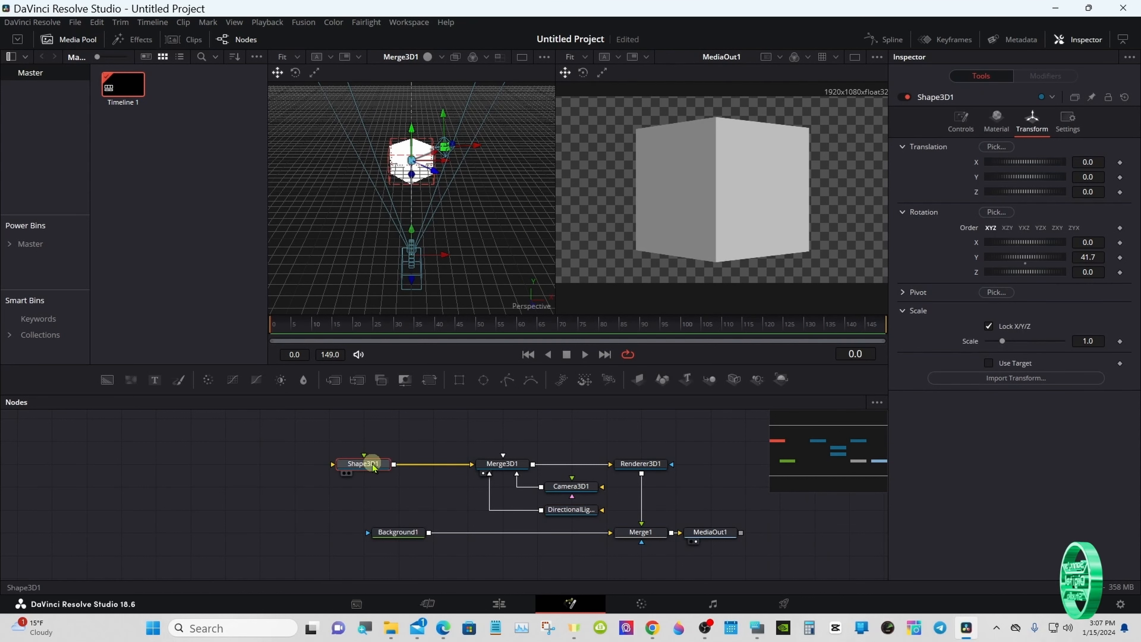
left_click(974, 130)
left_click(996, 125)
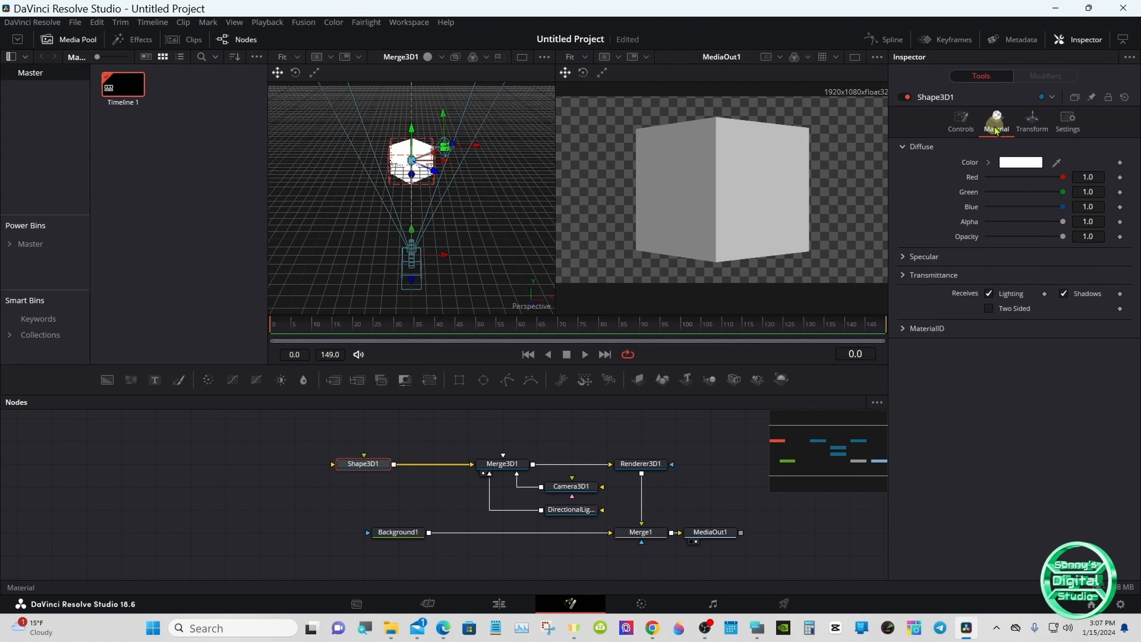
left_click(961, 126)
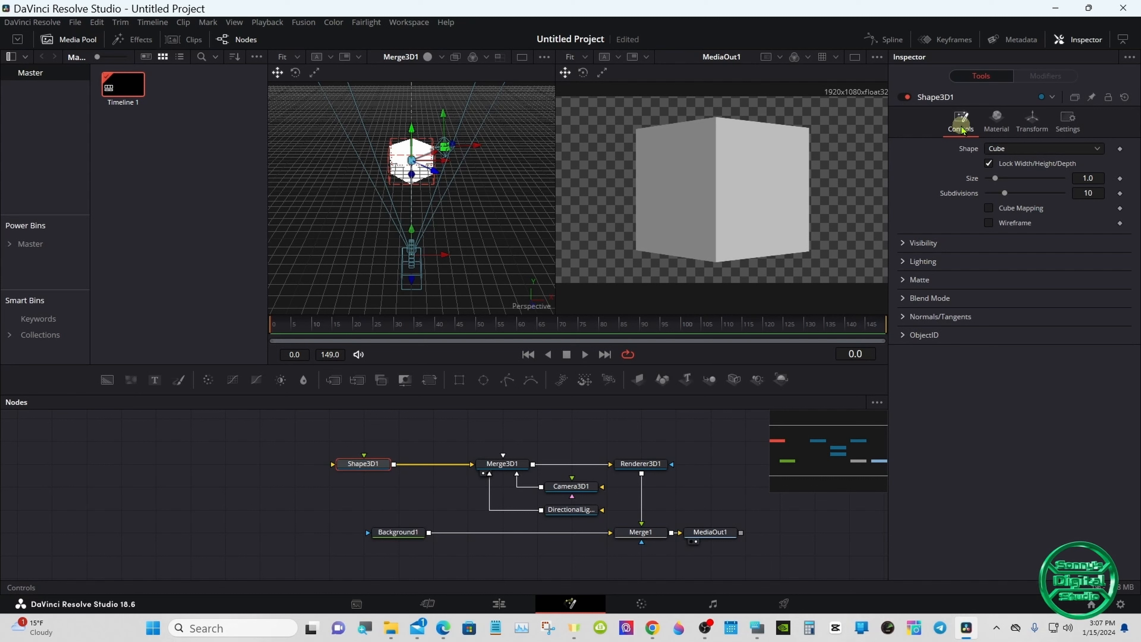
left_click_drag(107, 380, 356, 467)
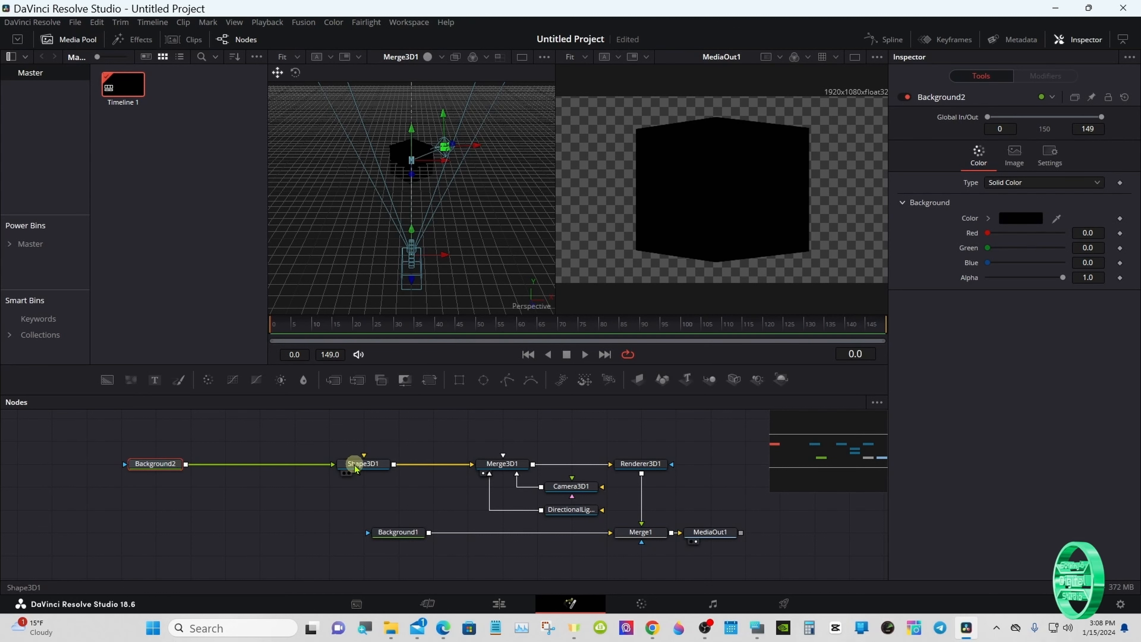
left_click(356, 467)
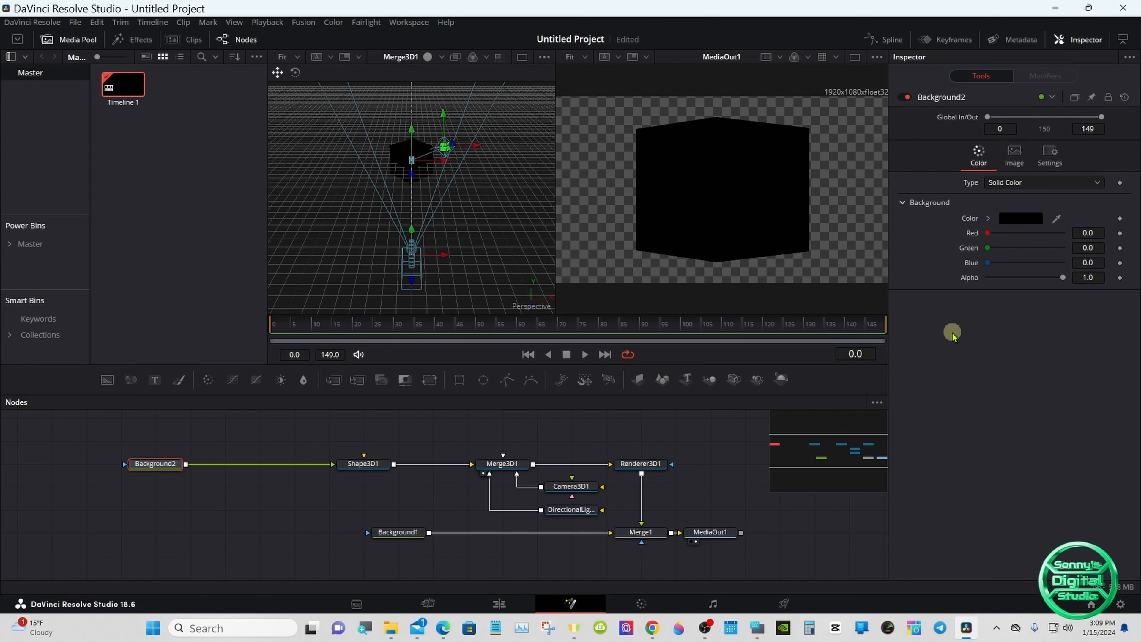
Change the cube's background texture to a Gradient running from magenta (#ff00ff) to lime green (#aaff00)
left_click(1042, 185)
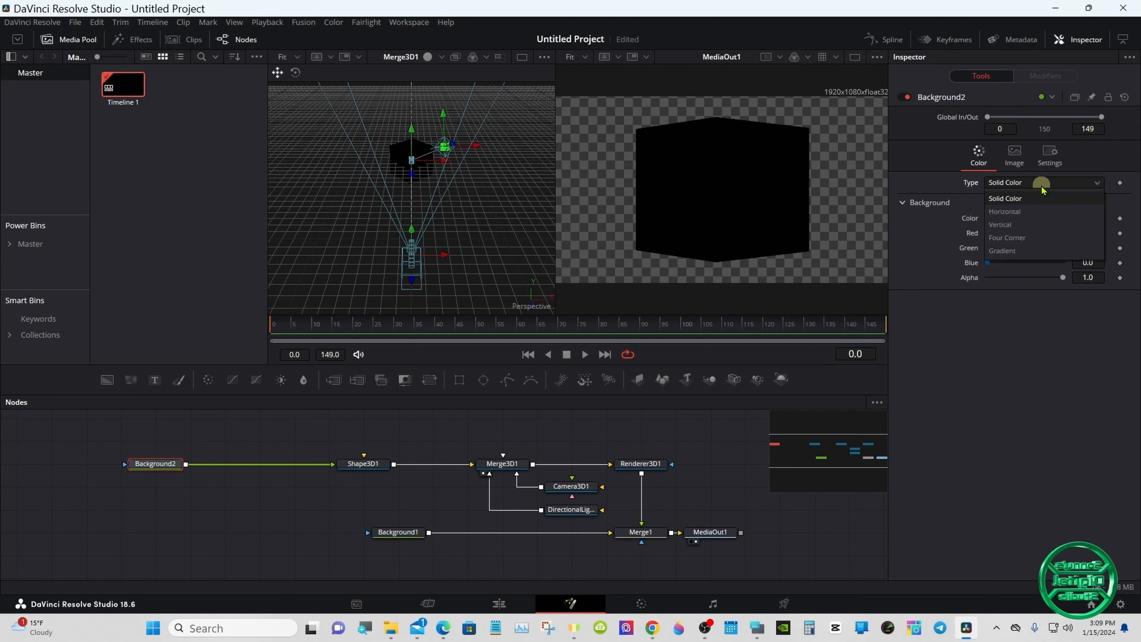
left_click(1020, 251)
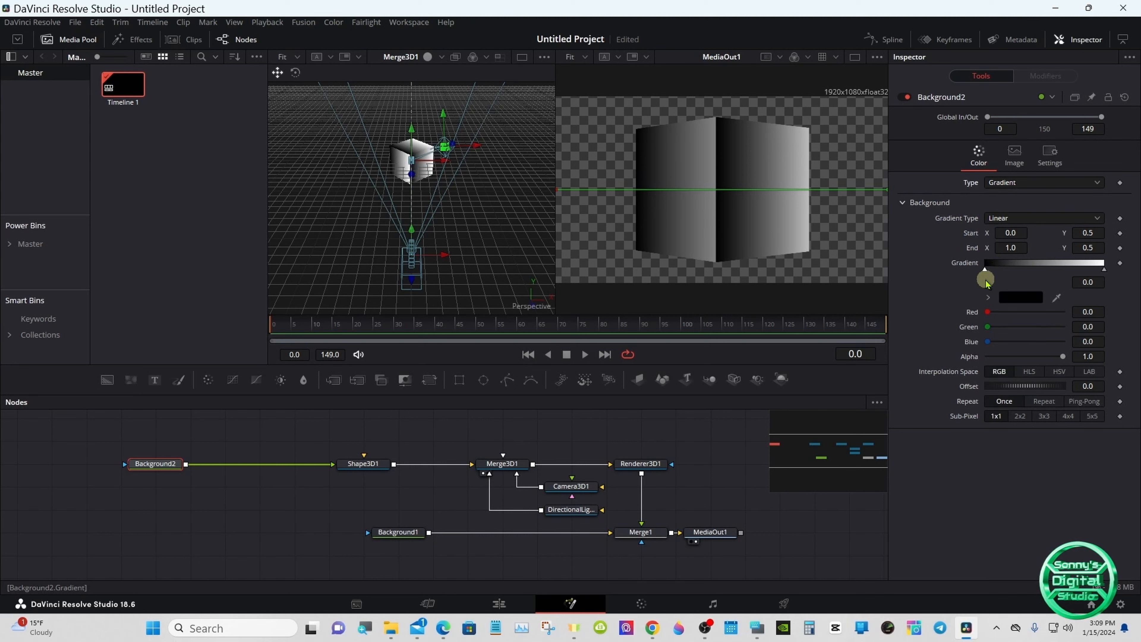
left_click(1020, 297)
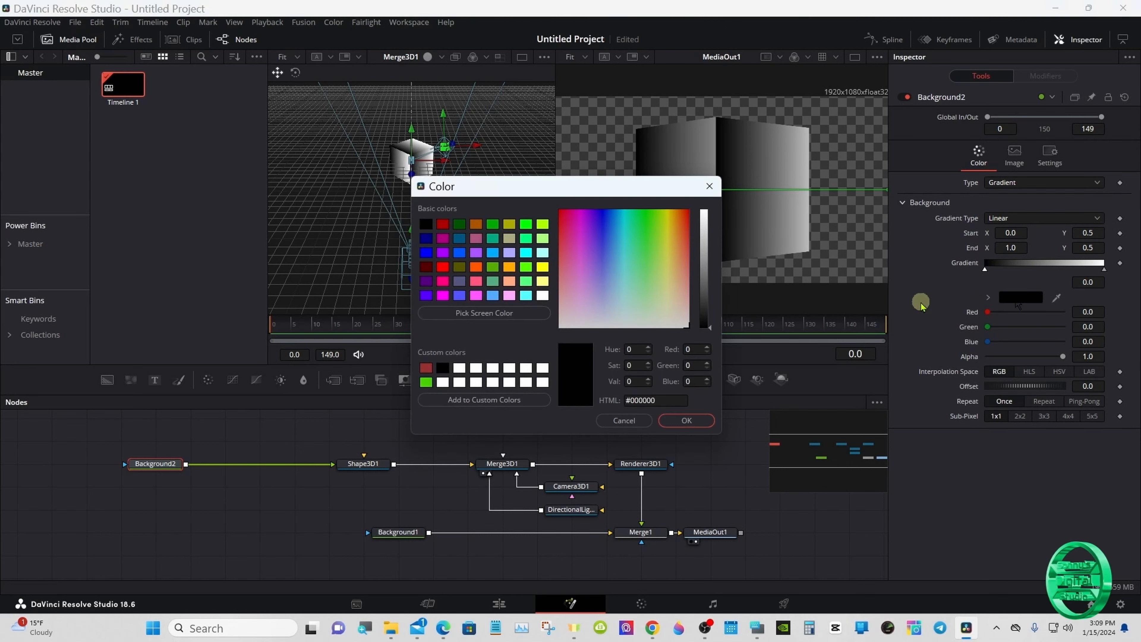
left_click(443, 295)
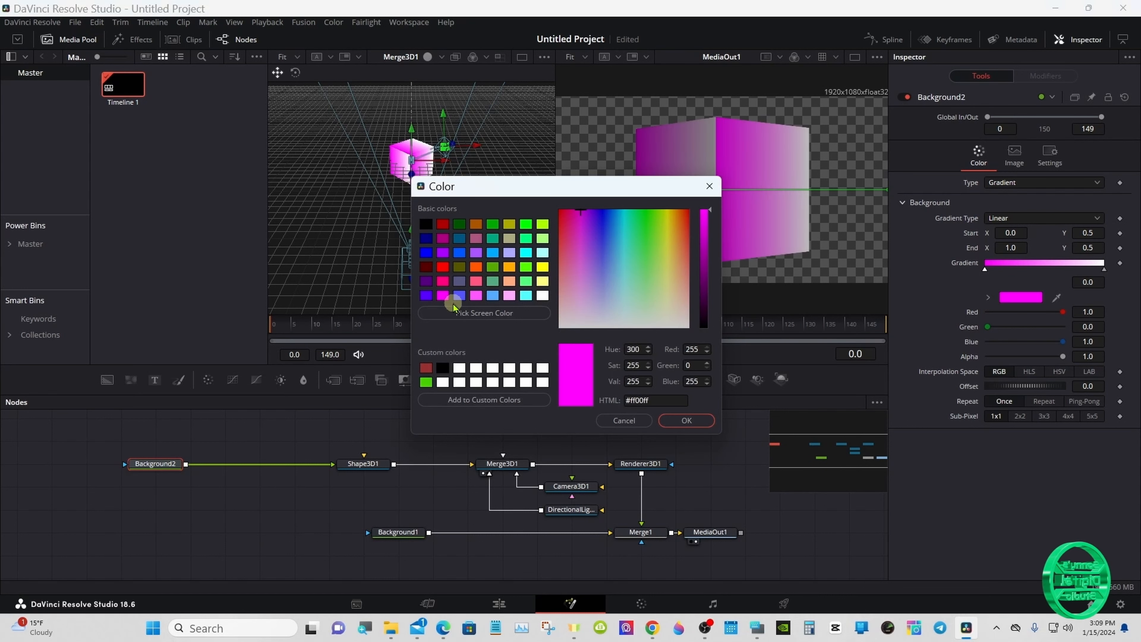
left_click(659, 423)
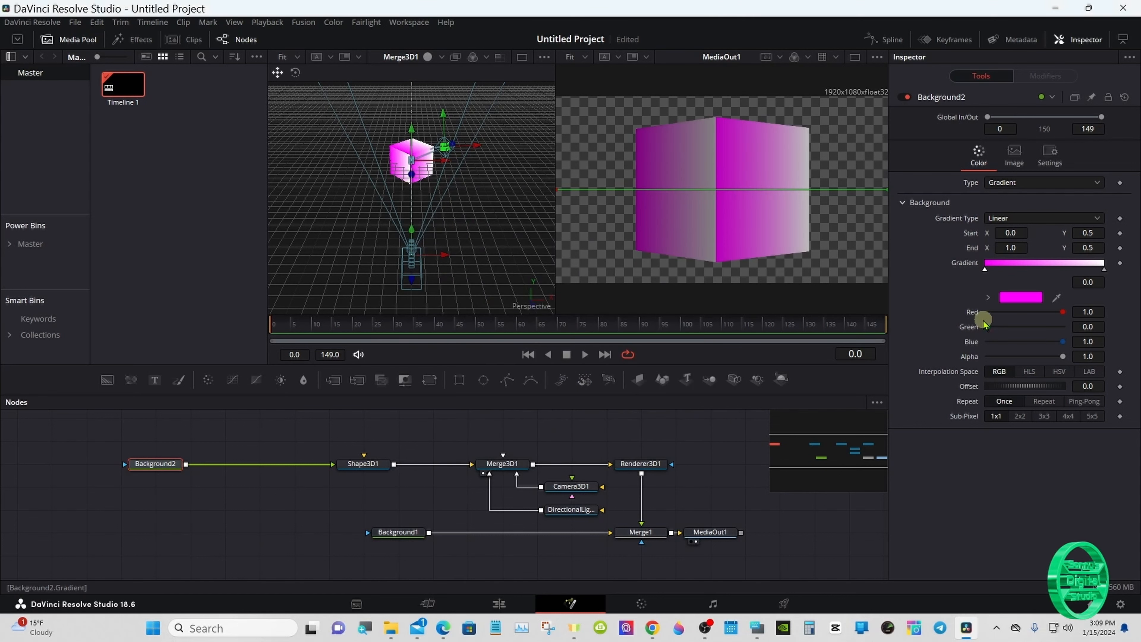
left_click(1104, 270)
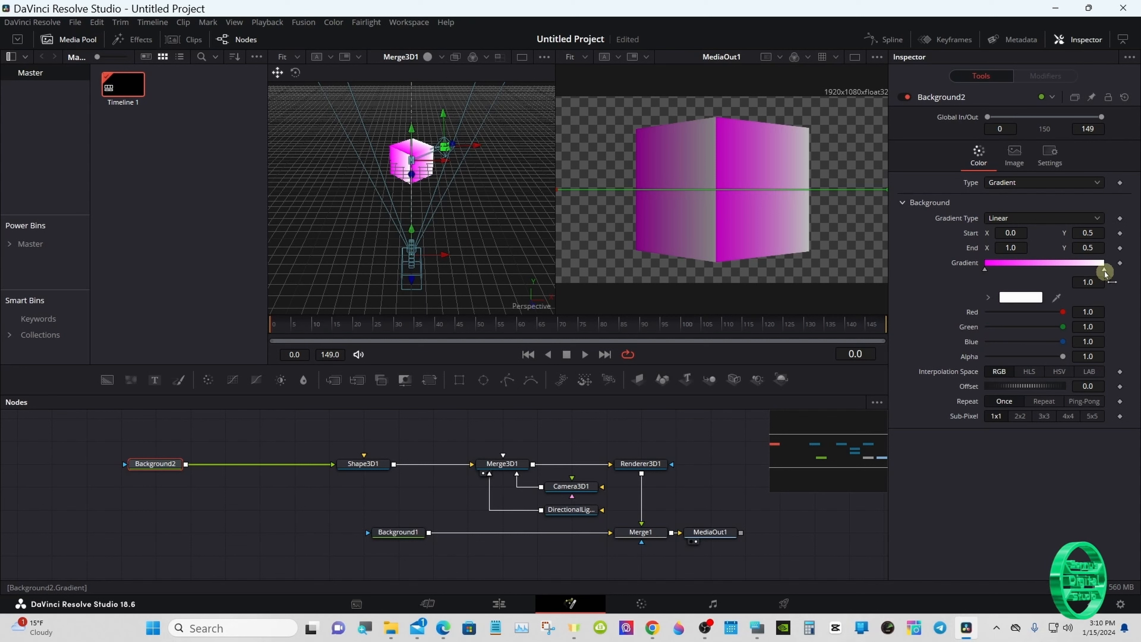
left_click(1027, 298)
left_click(543, 224)
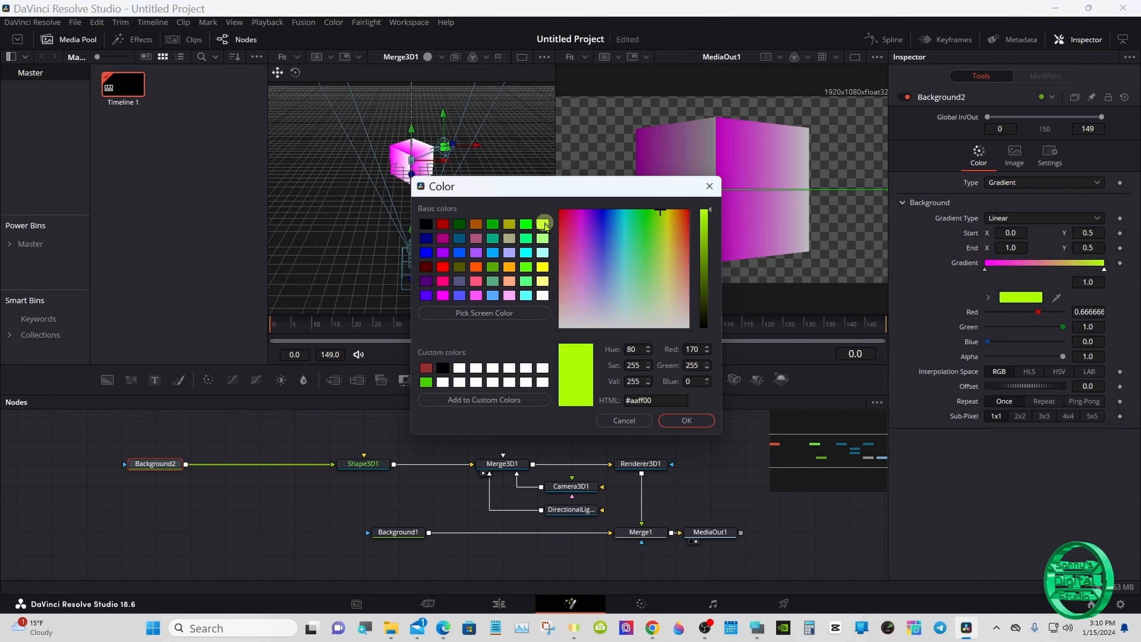
left_click(687, 421)
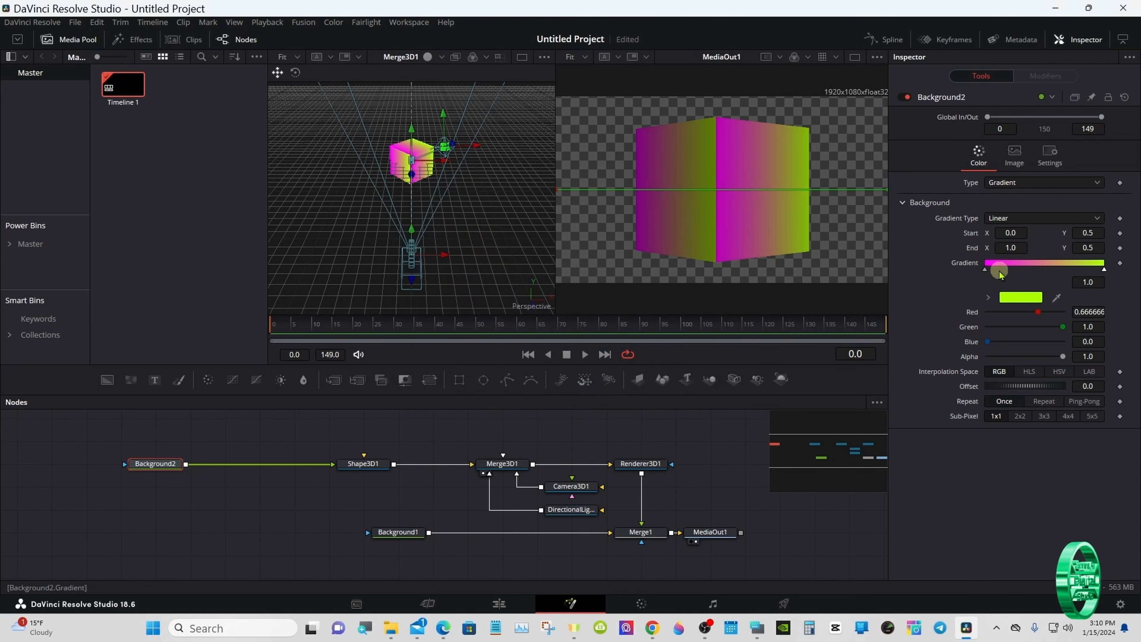
Add two intermediate gradient stops: blue (#5555ff) at about 0.25 and pure red at about 0.57
left_click(1014, 268)
left_click(1019, 297)
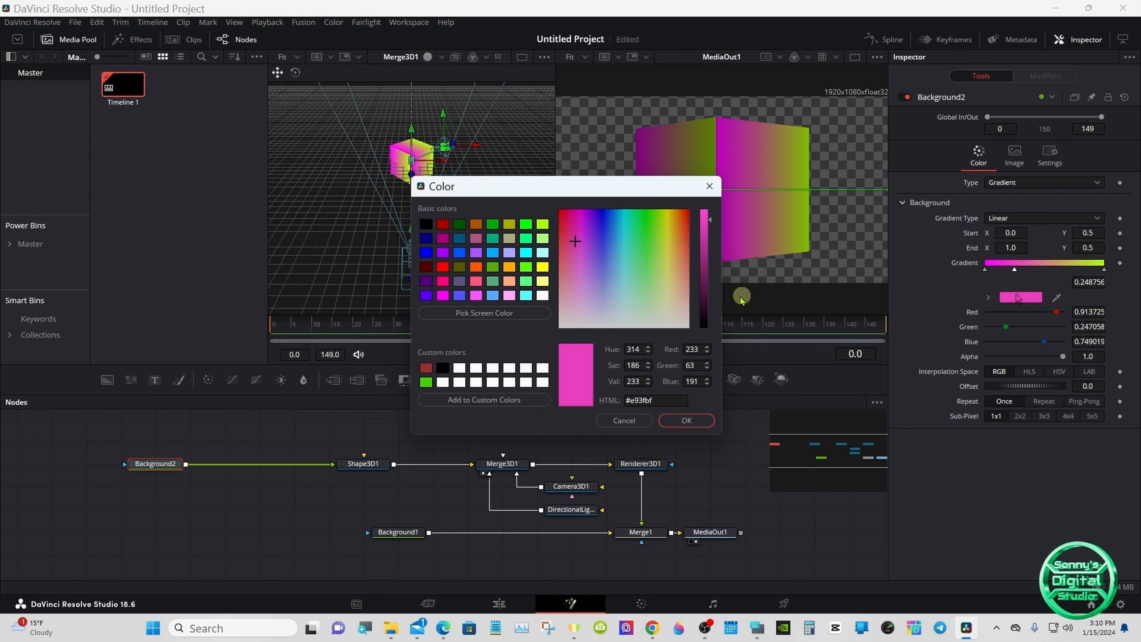
left_click(460, 296)
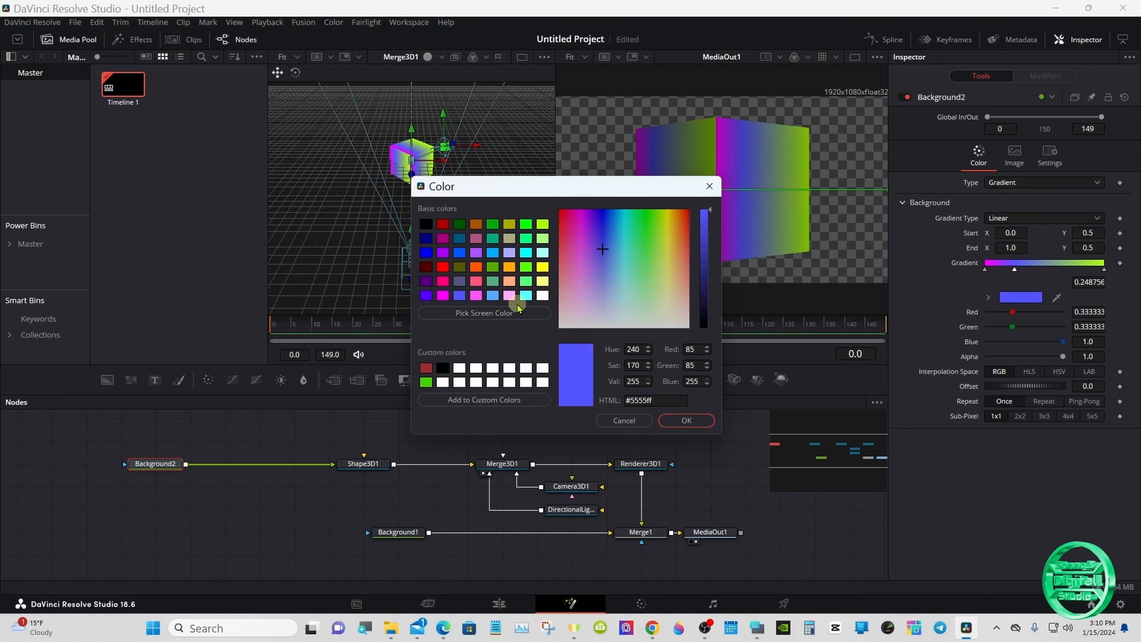
left_click(681, 418)
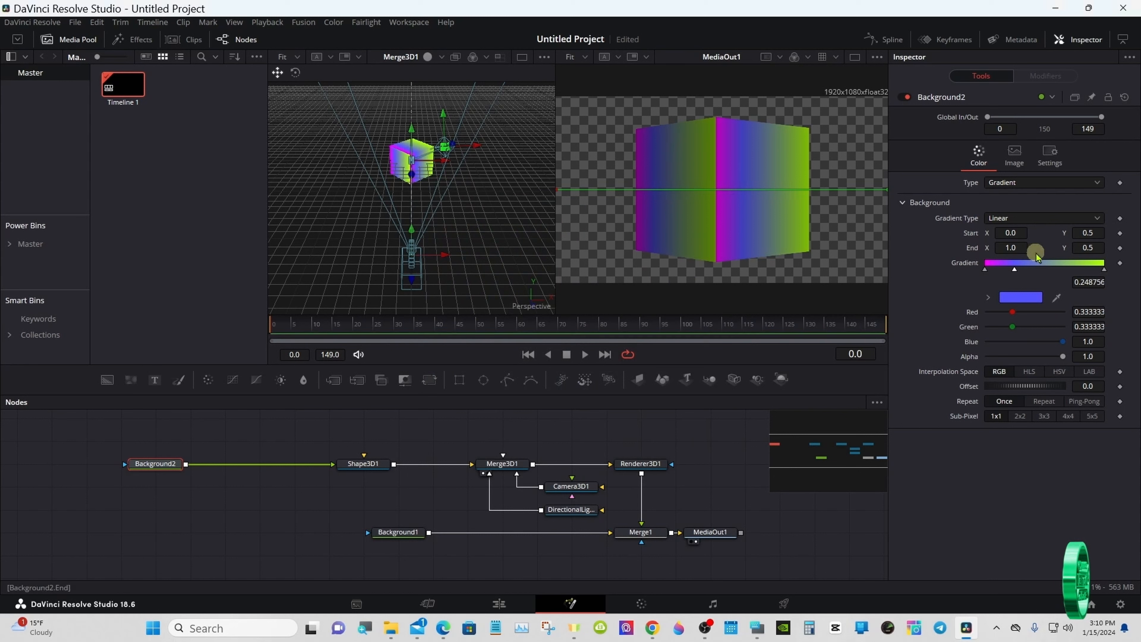
left_click(1052, 262)
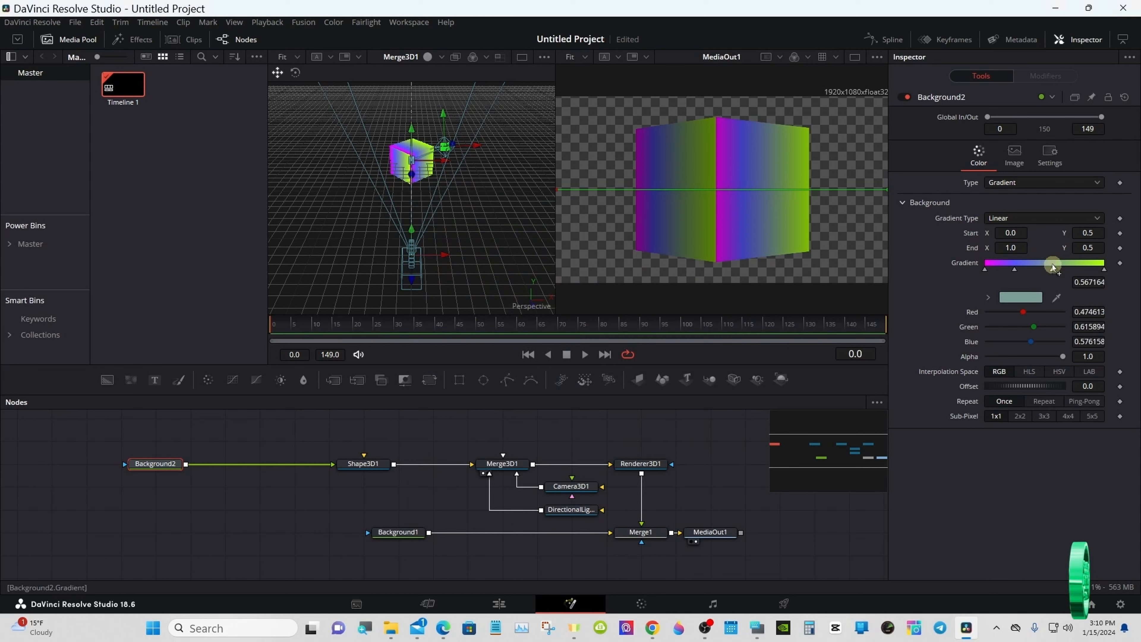
left_click(1033, 297)
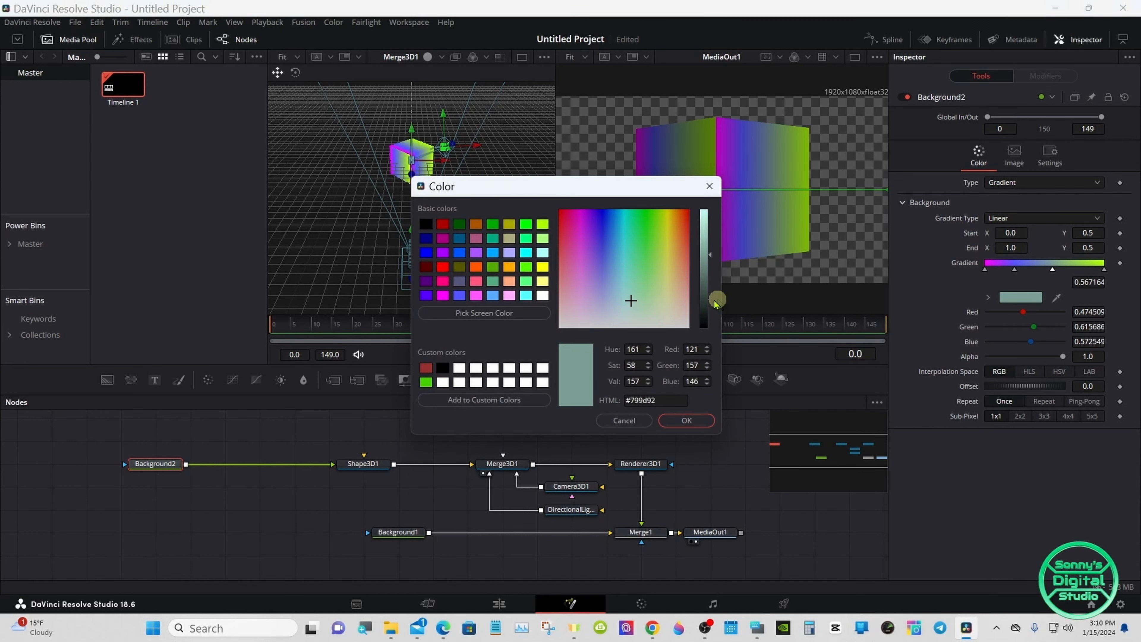
left_click(445, 268)
left_click(682, 421)
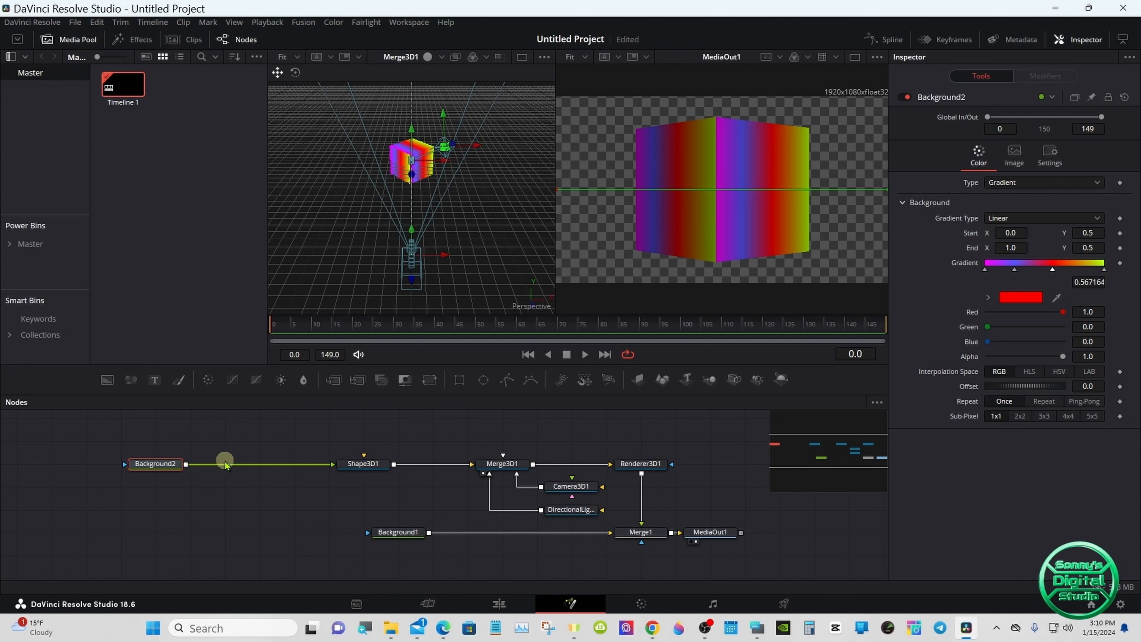
Show Background2 in the viewer and angle its gradient diagonally, from about X 0.0, Y 0.109 to about X 0.988, Y 0.979
left_click(137, 475)
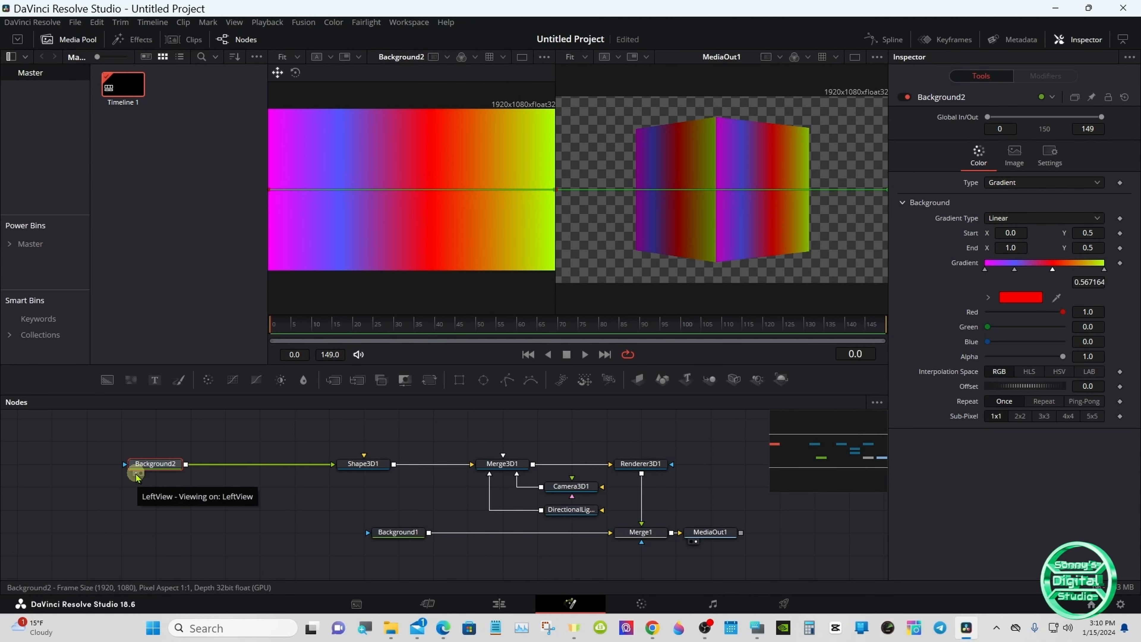
right_click(490, 223)
mouse_move(514, 231)
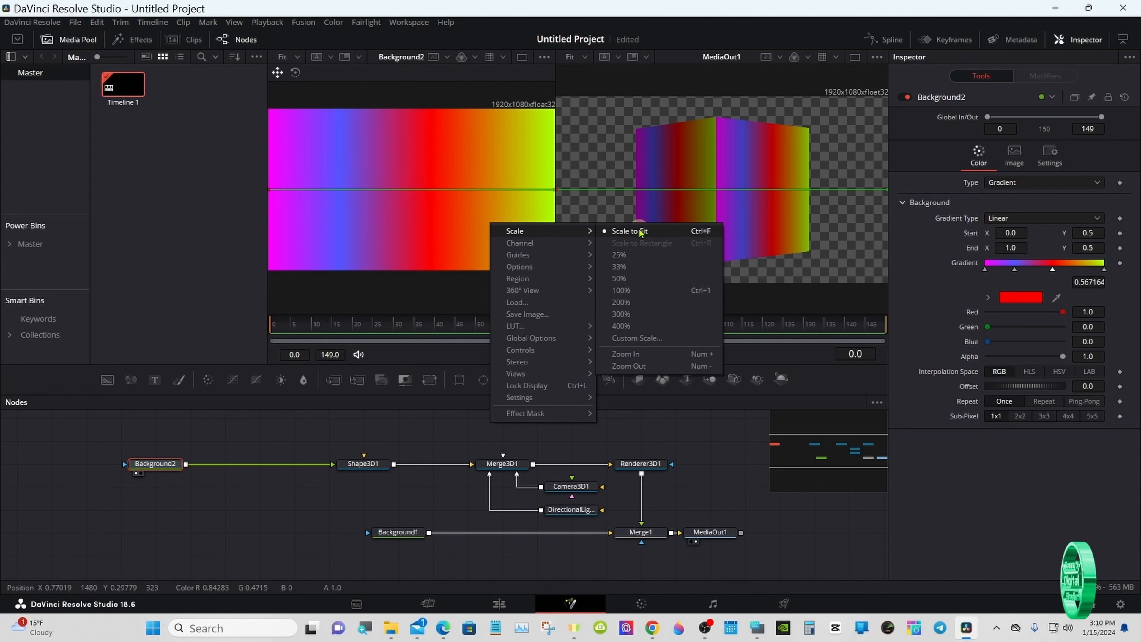
left_click(641, 232)
right_click(521, 223)
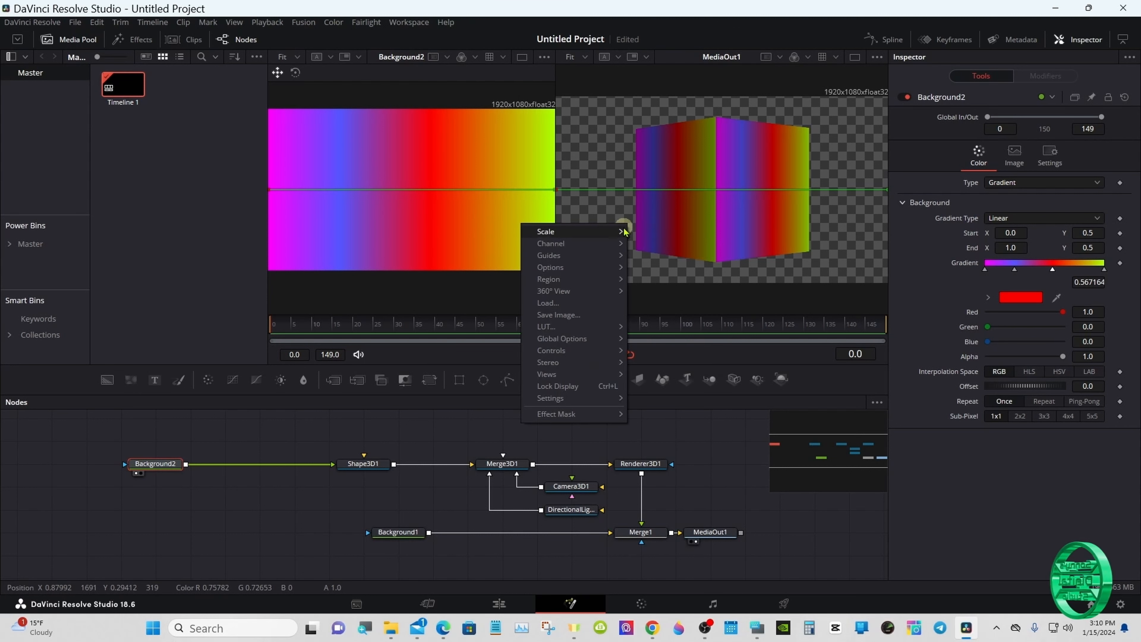
mouse_move(624, 230)
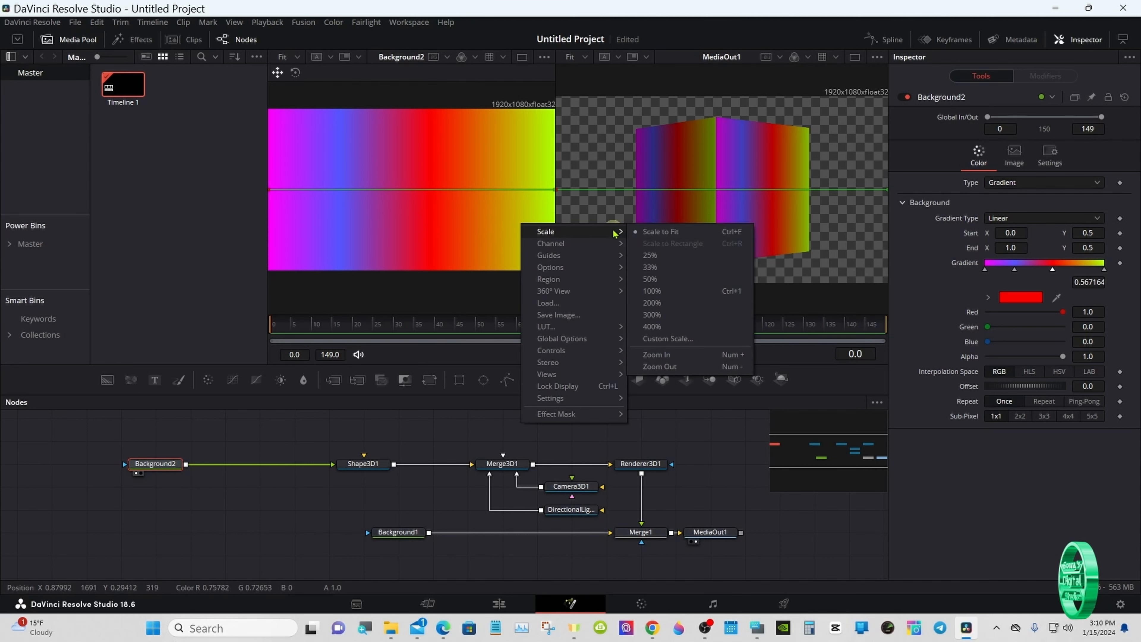
left_click(651, 367)
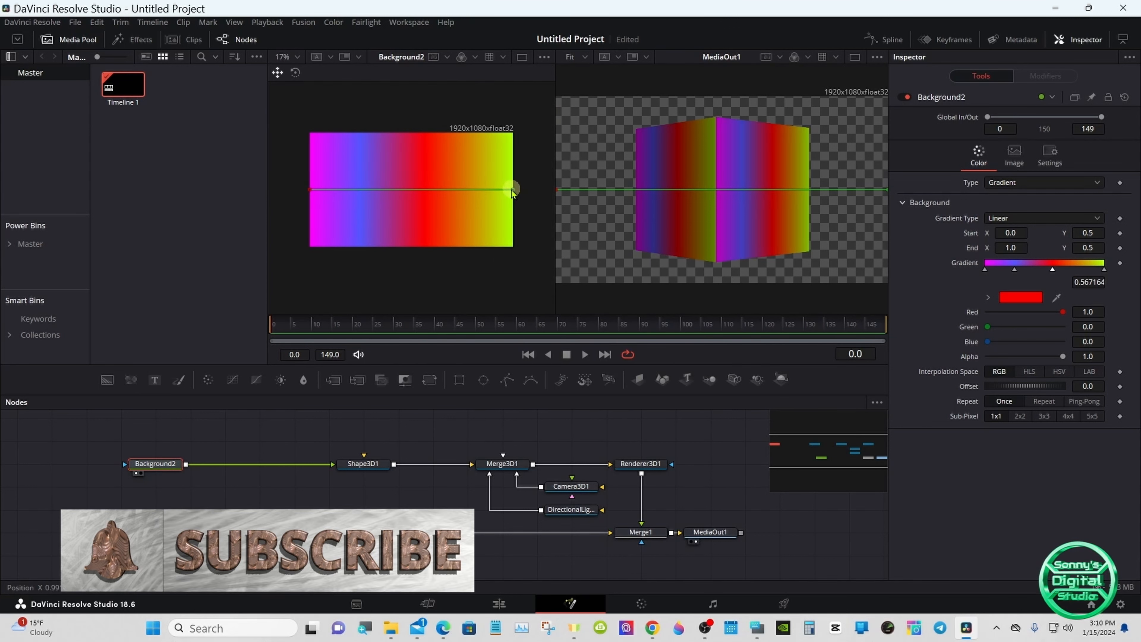
left_click_drag(512, 189, 510, 135)
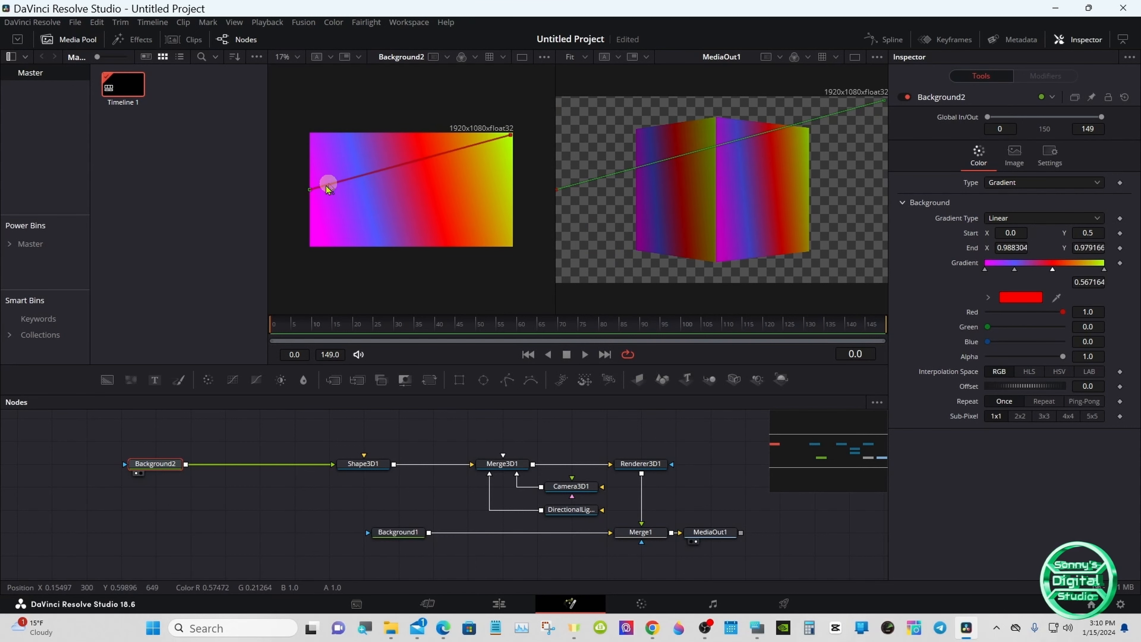
left_click_drag(310, 191, 309, 236)
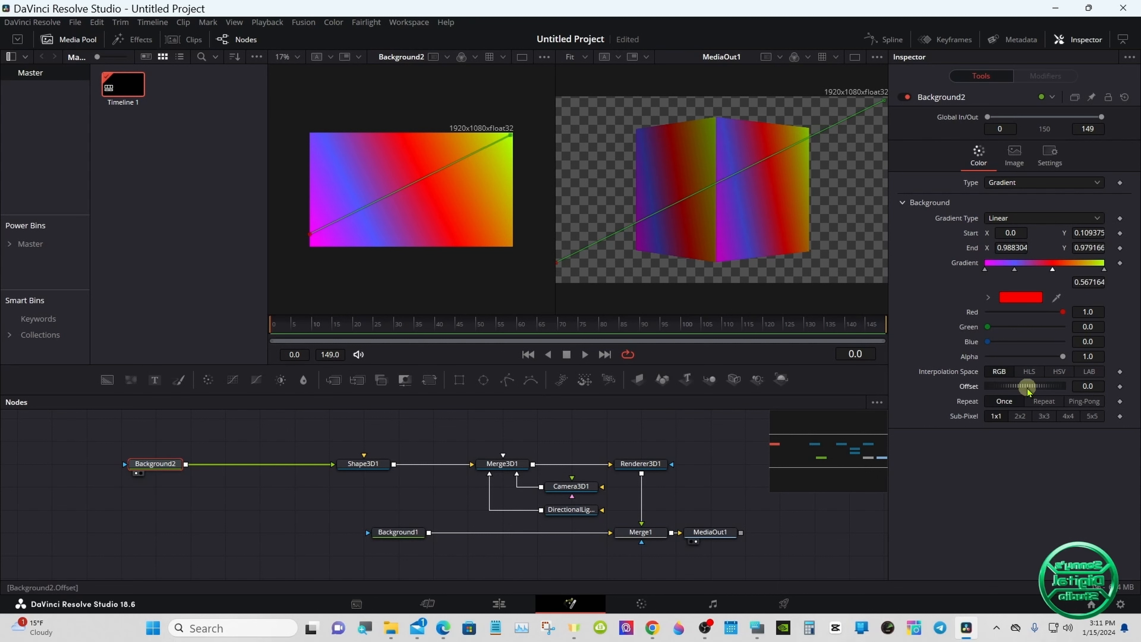
Keyframe the gradient offset from -1.051 at frame 0 to 1.101 at frame 149, and set the gradient's repeat mode to Repeat
left_click_drag(1029, 389, 942, 389)
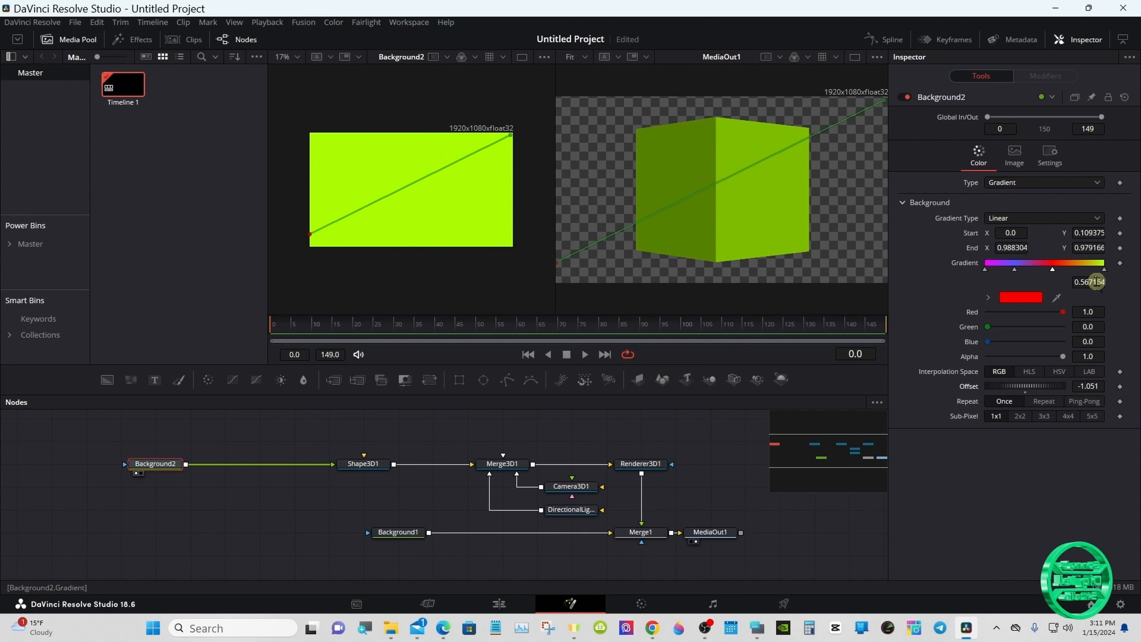
left_click(1119, 388)
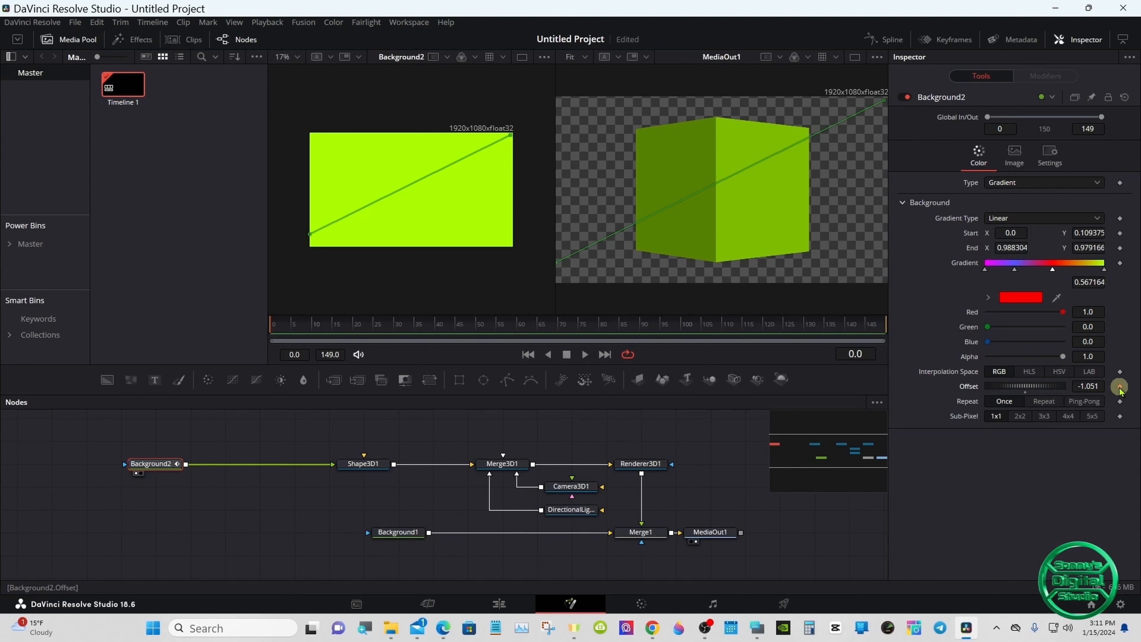
left_click_drag(857, 328, 898, 326)
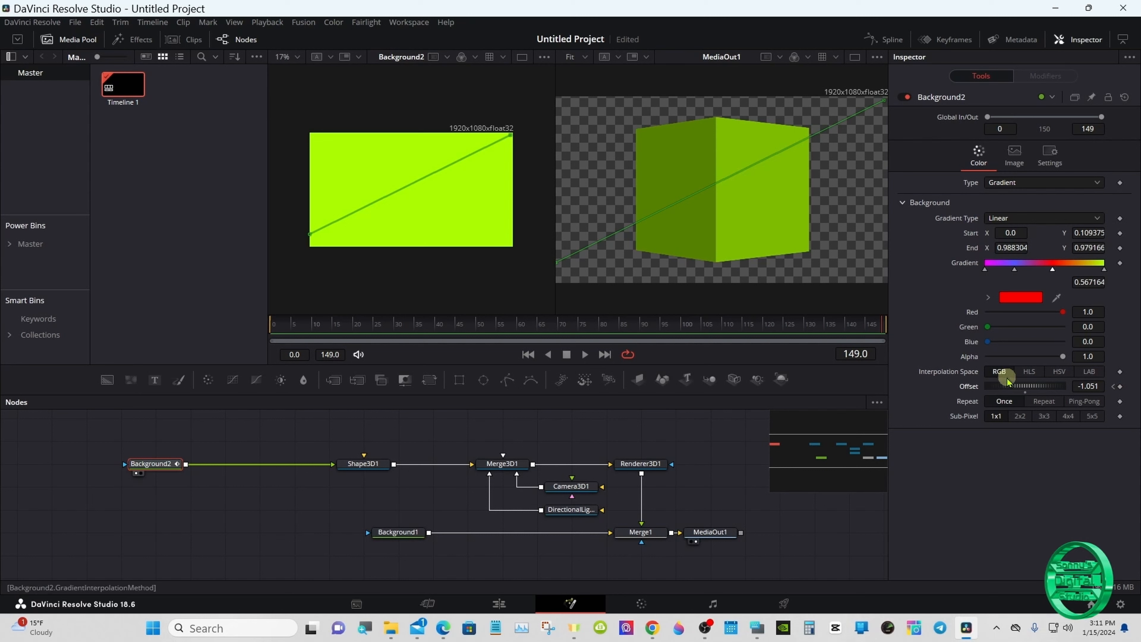
left_click_drag(1013, 386, 1065, 387)
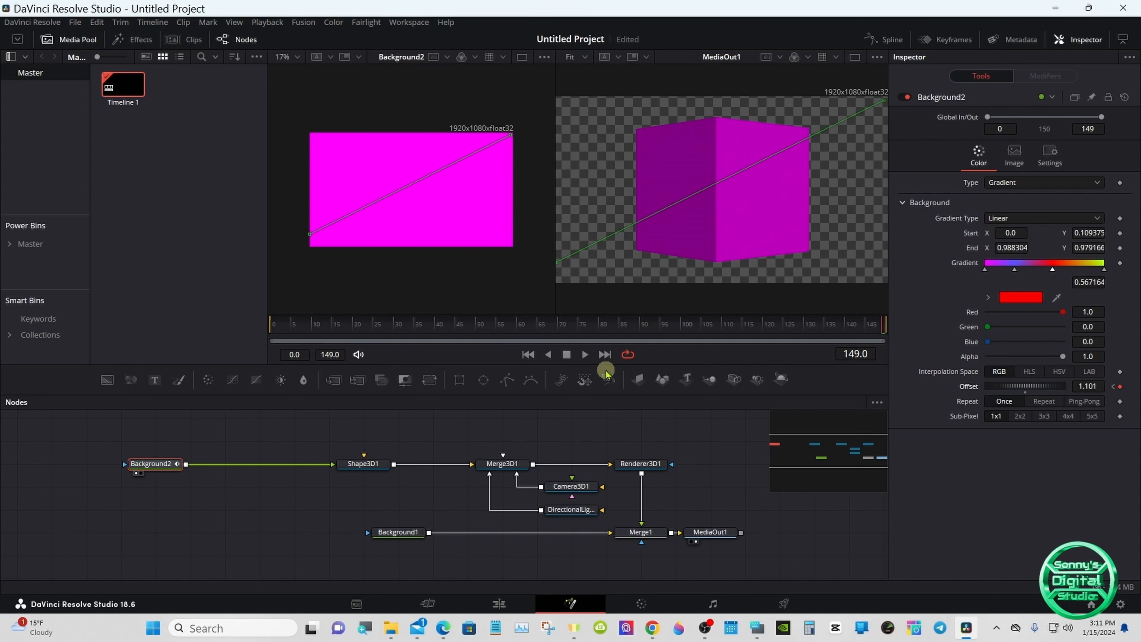
left_click(585, 354)
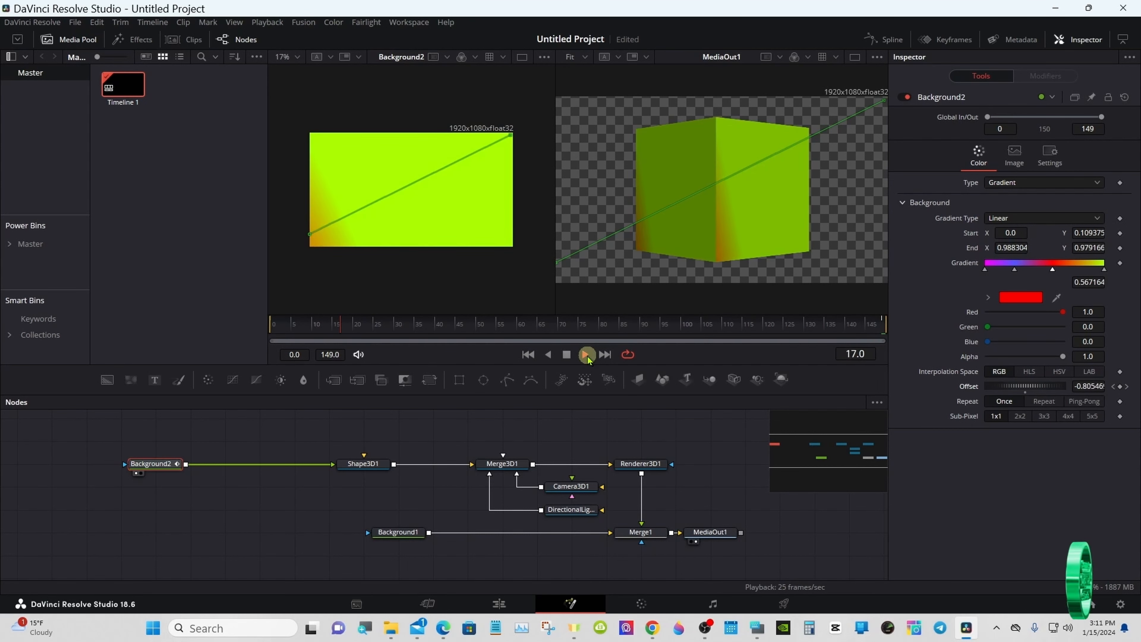
left_click(1042, 401)
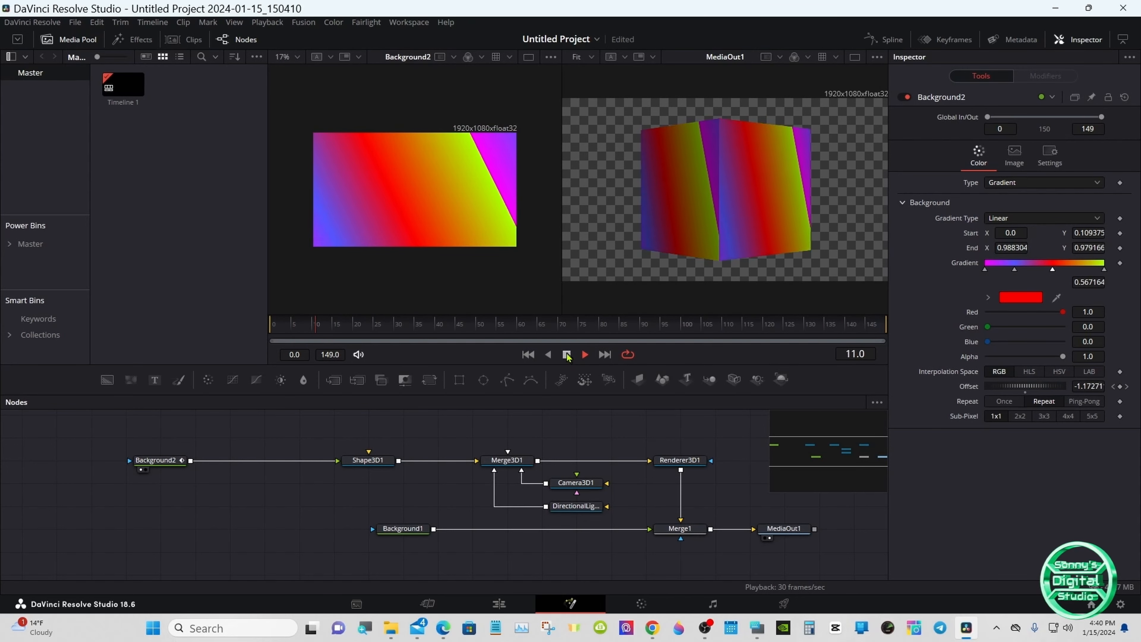
Open the Spline editor for Background2 and display its gradient Offset curve, fitted to the graph
left_click(888, 41)
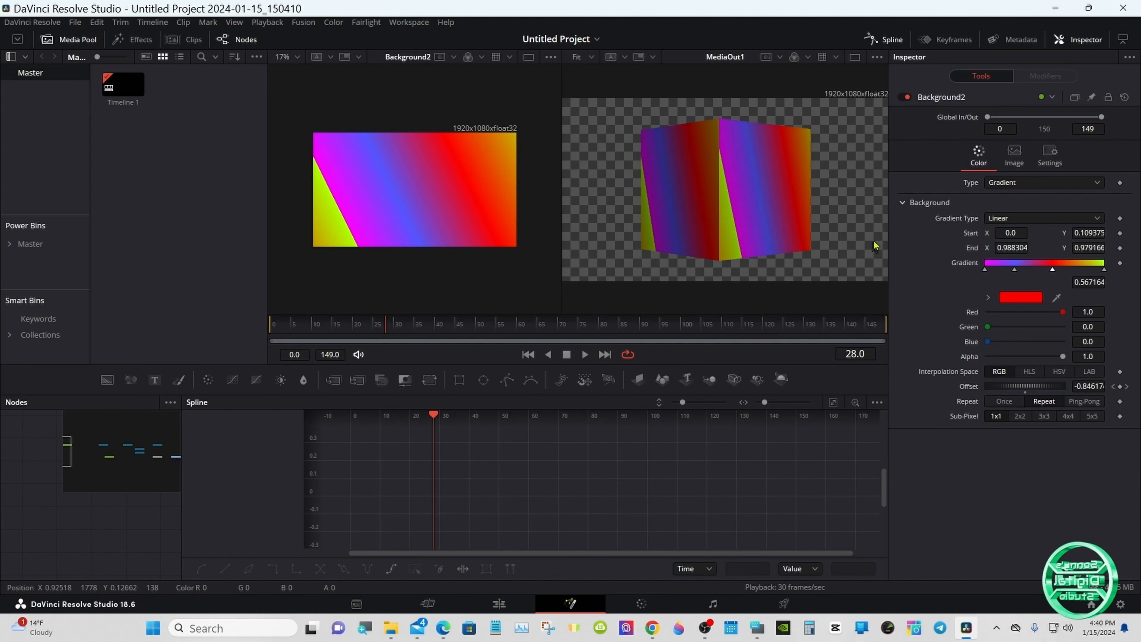
left_click(895, 42)
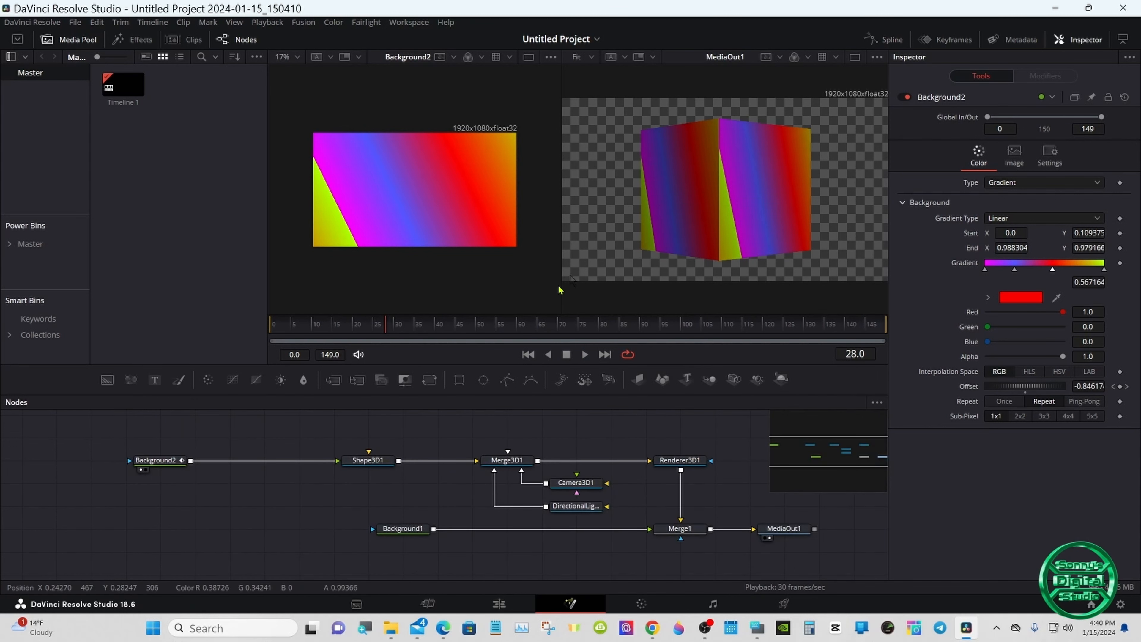
left_click(149, 466)
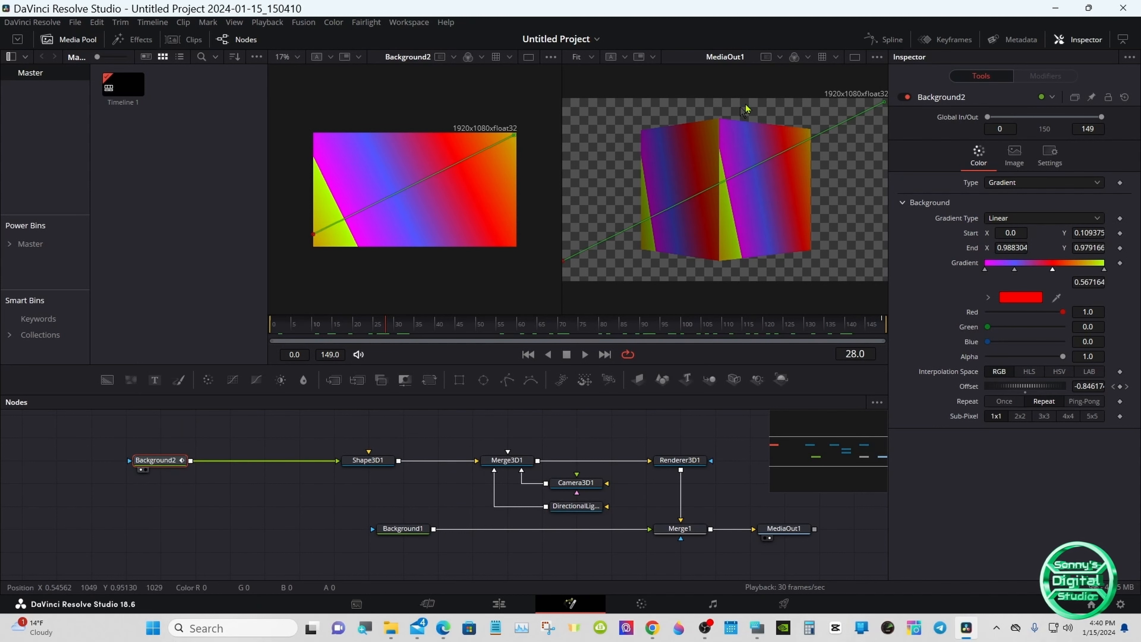
left_click(894, 40)
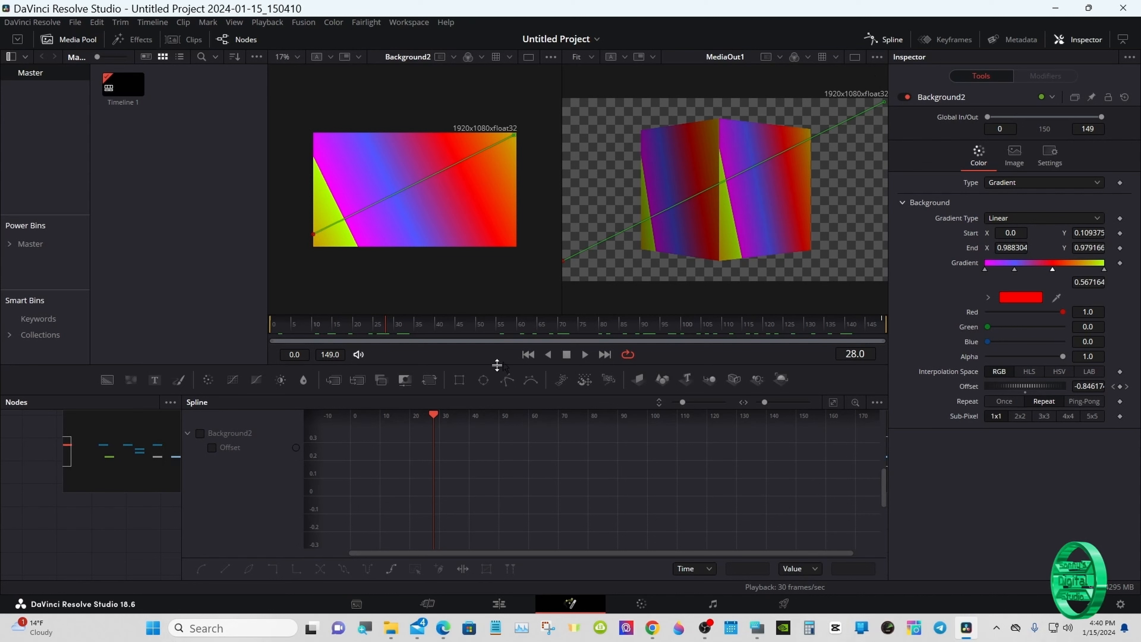
left_click(212, 448)
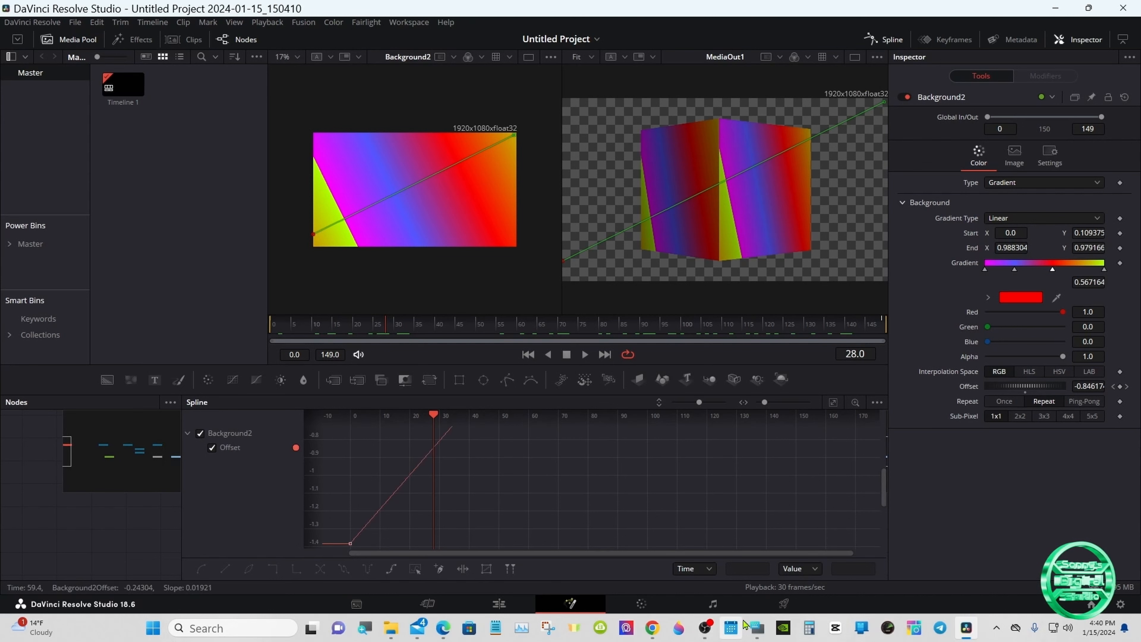
mouse_move(756, 628)
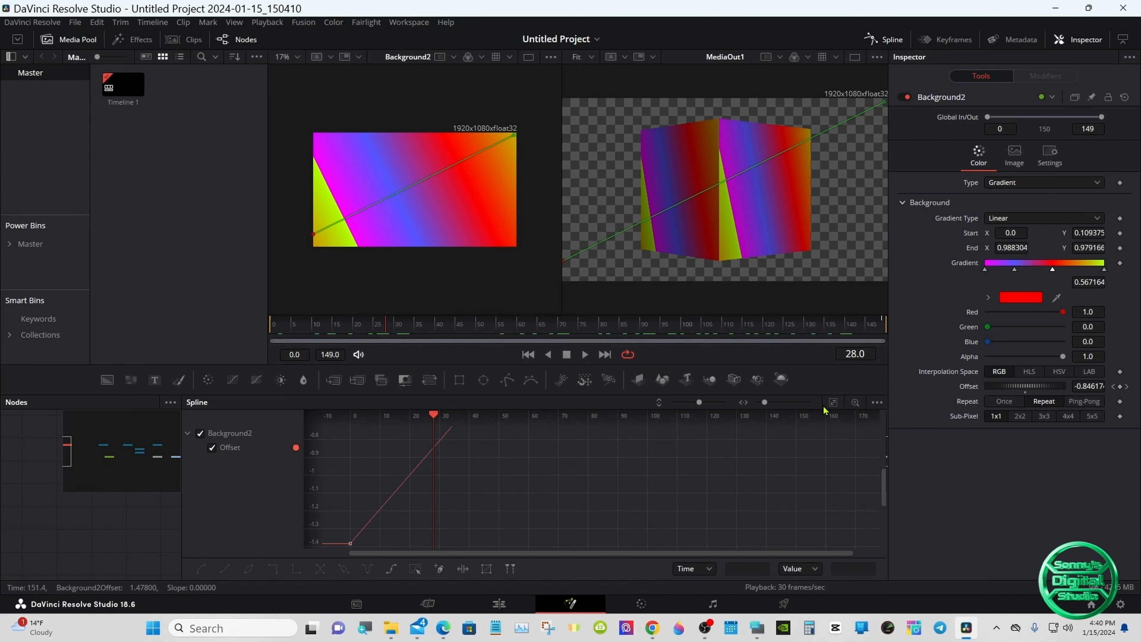
left_click(833, 403)
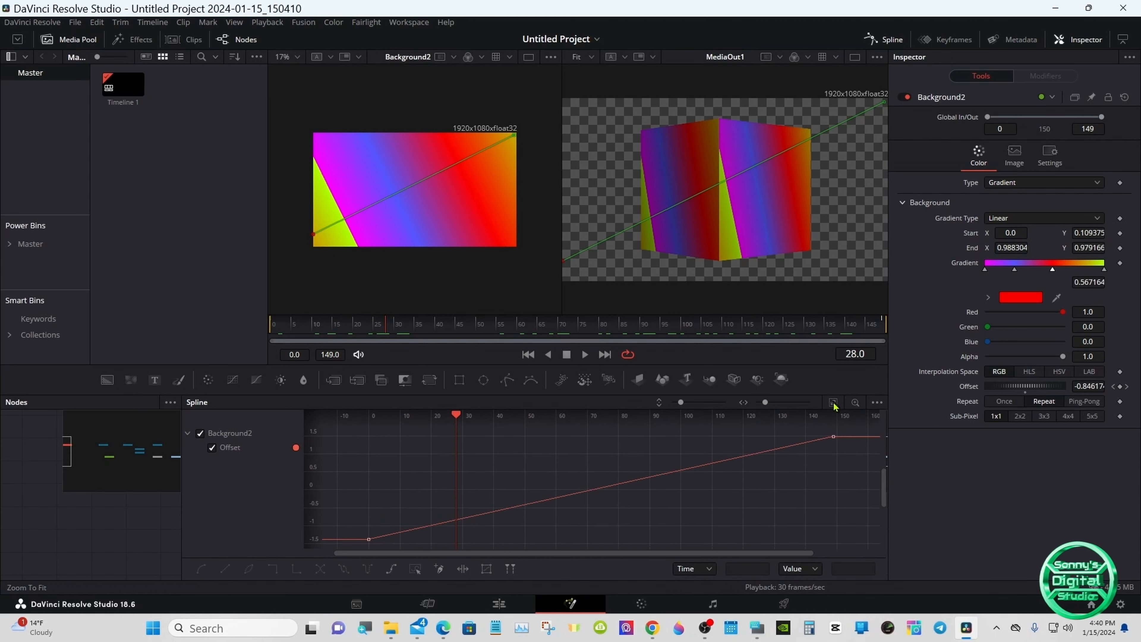
Select all keyframes on Background2's Offset curve and apply Set Relative so the gradient motion continues past the last keyframe
left_click(415, 569)
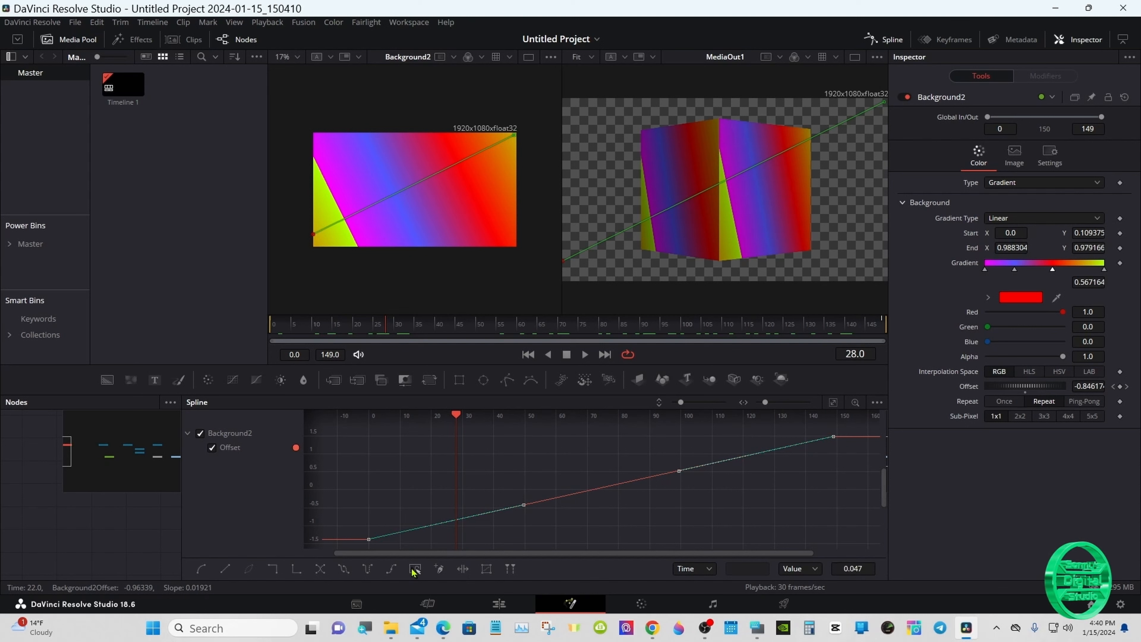
left_click(392, 569)
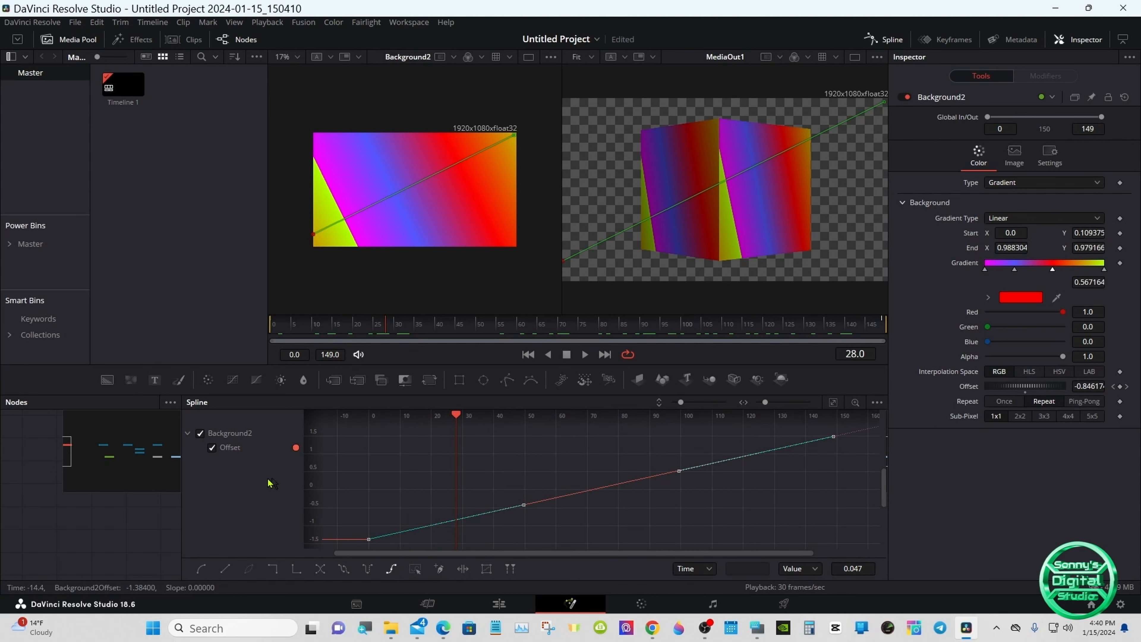
left_click(213, 448)
left_click(213, 448)
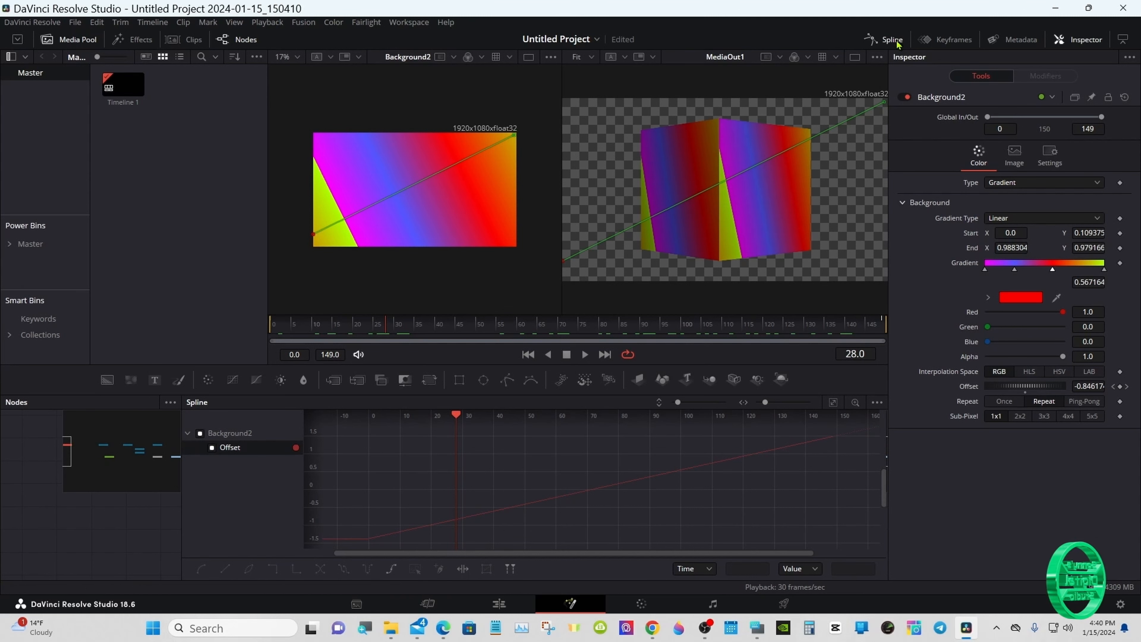
Close the Spline editor and play back the composition to check the cube's moving gradient
left_click(883, 39)
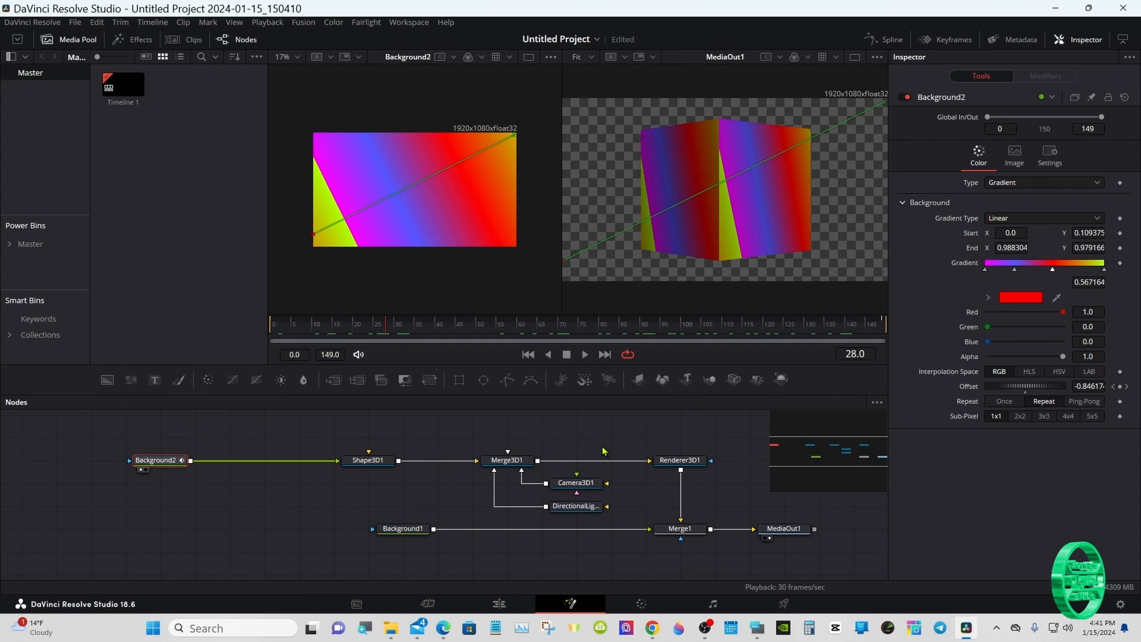
left_click(585, 354)
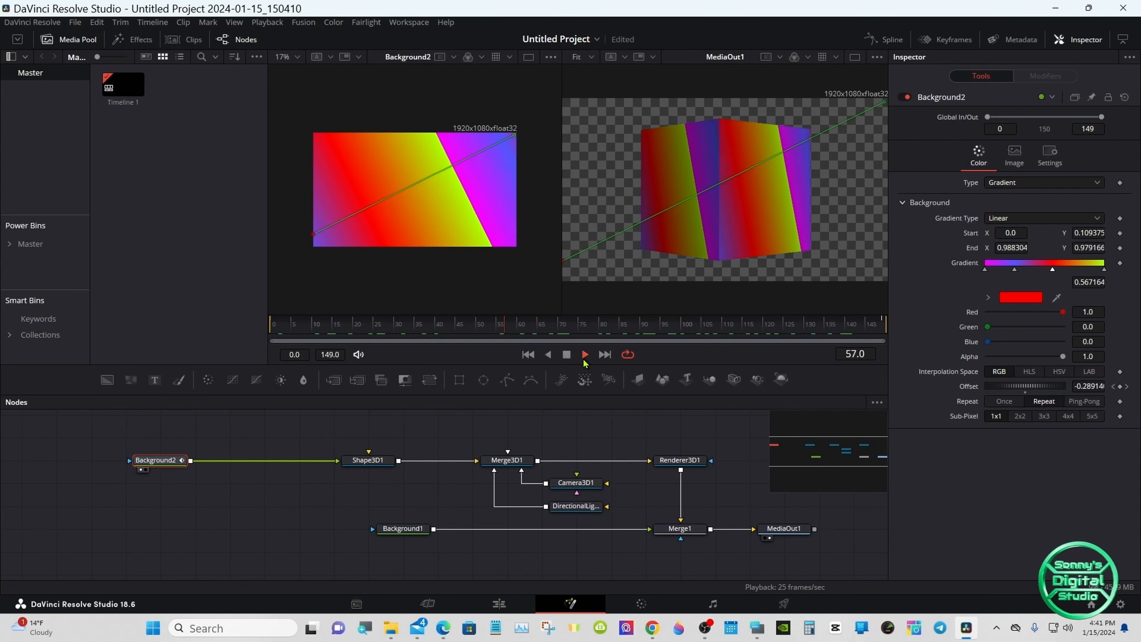
left_click(567, 355)
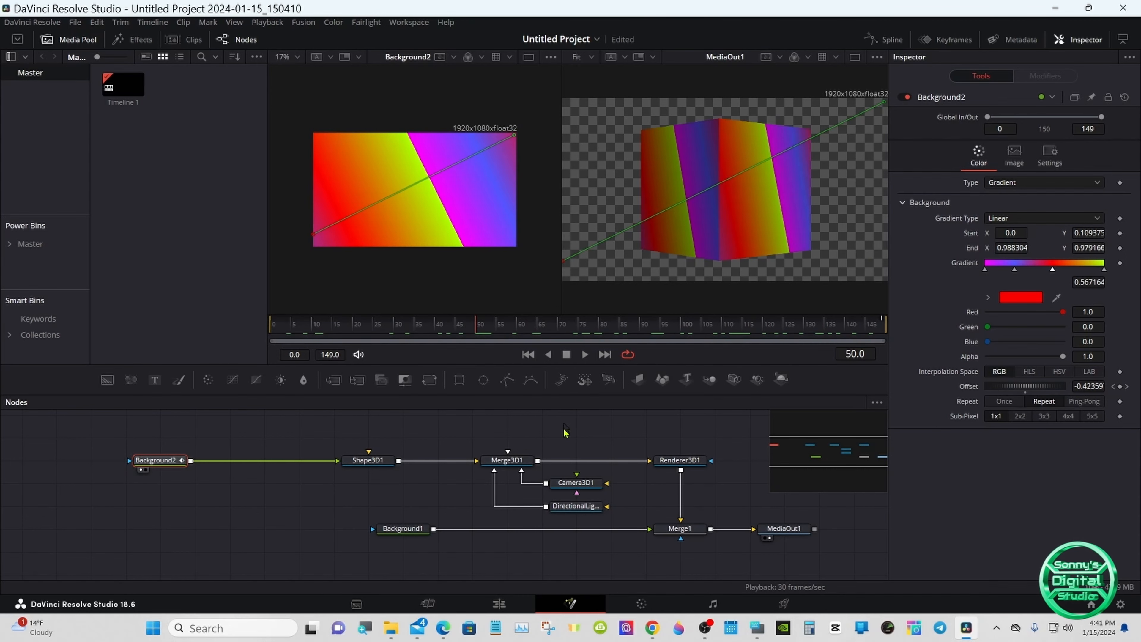
On the Edit page, move the Fusion Composition clip to Video 2 and place a Solid Color generator beneath it on Video 1
left_click(497, 604)
mouse_move(433, 524)
left_mouse_down()
mouse_move(432, 505)
mouse_move(420, 510)
left_mouse_up()
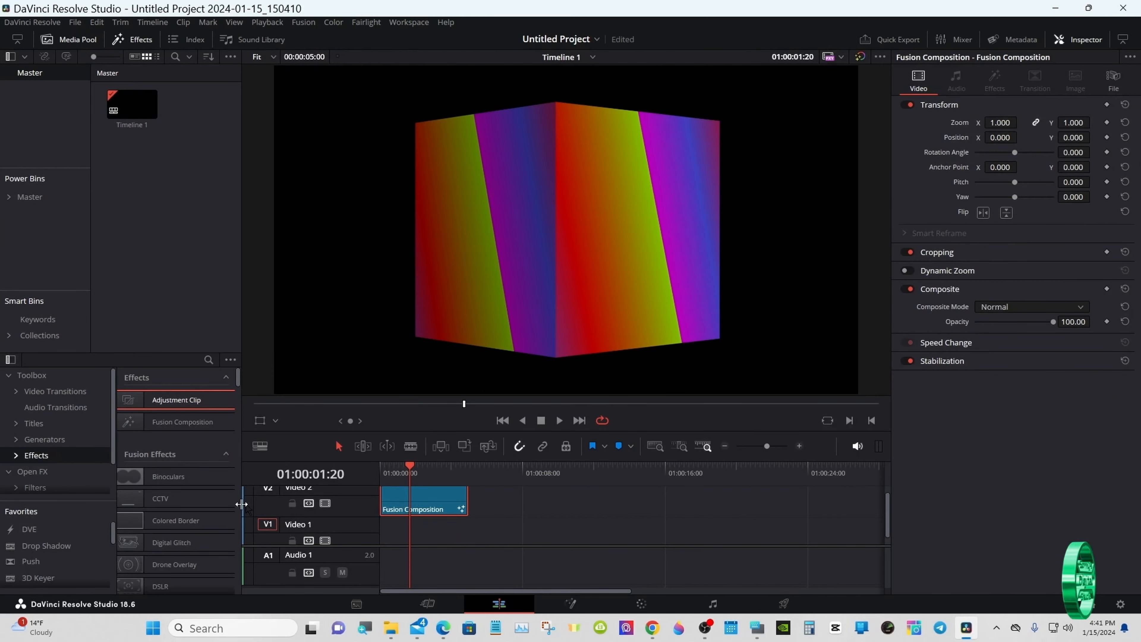
left_click(40, 443)
left_click_drag(135, 598, 440, 533)
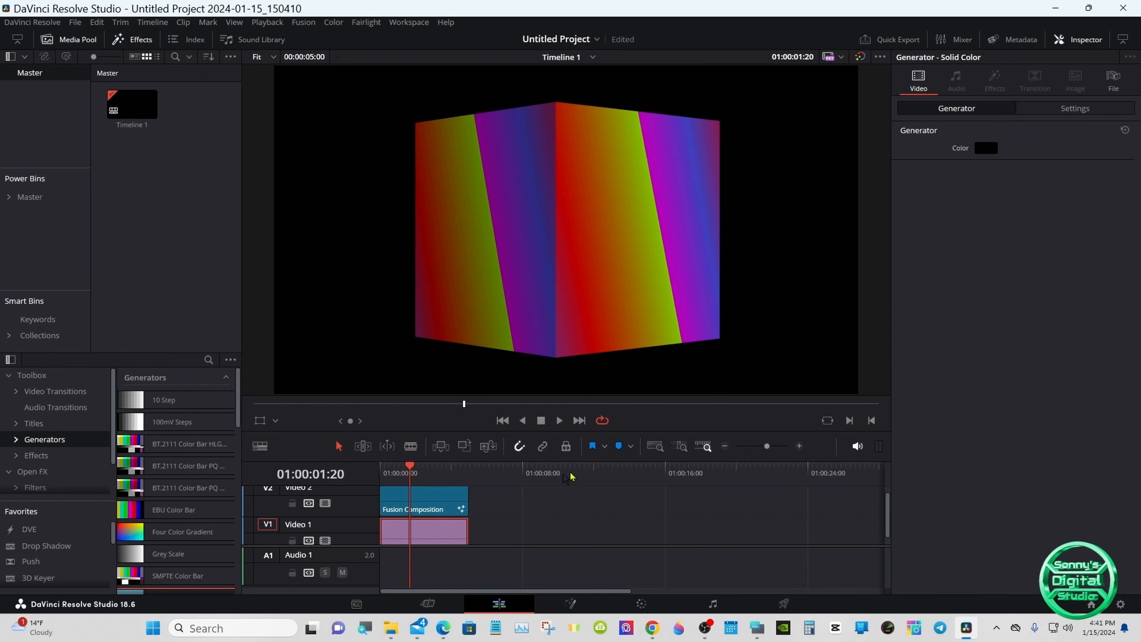
Set the Solid Color generator's color to the dark teal-blue basic color
left_click(986, 148)
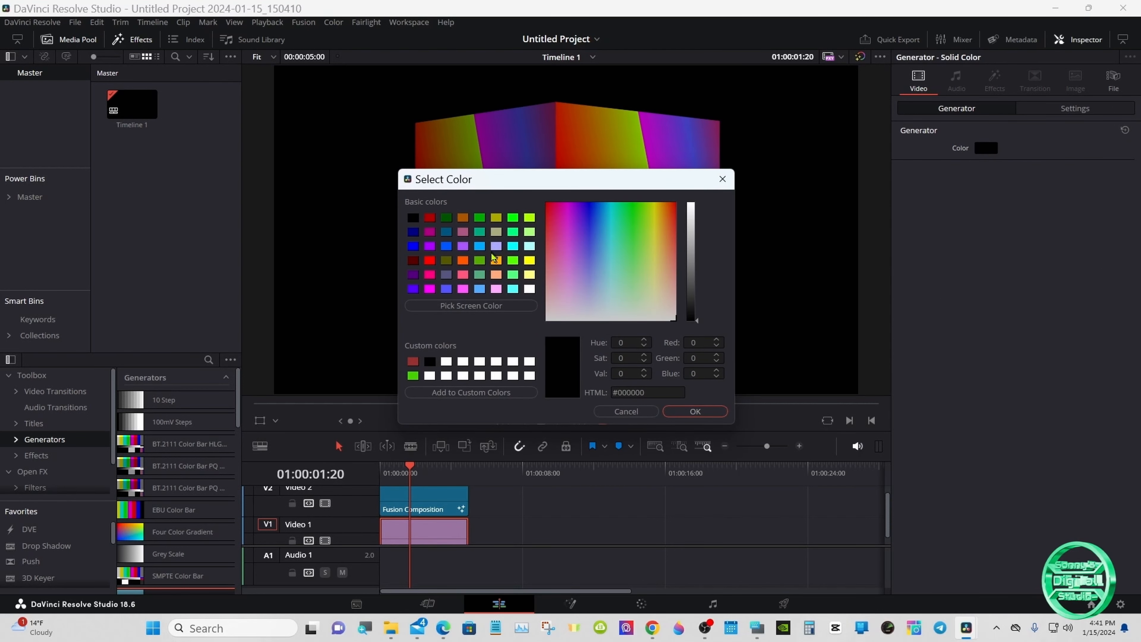
left_click(450, 233)
left_click(695, 411)
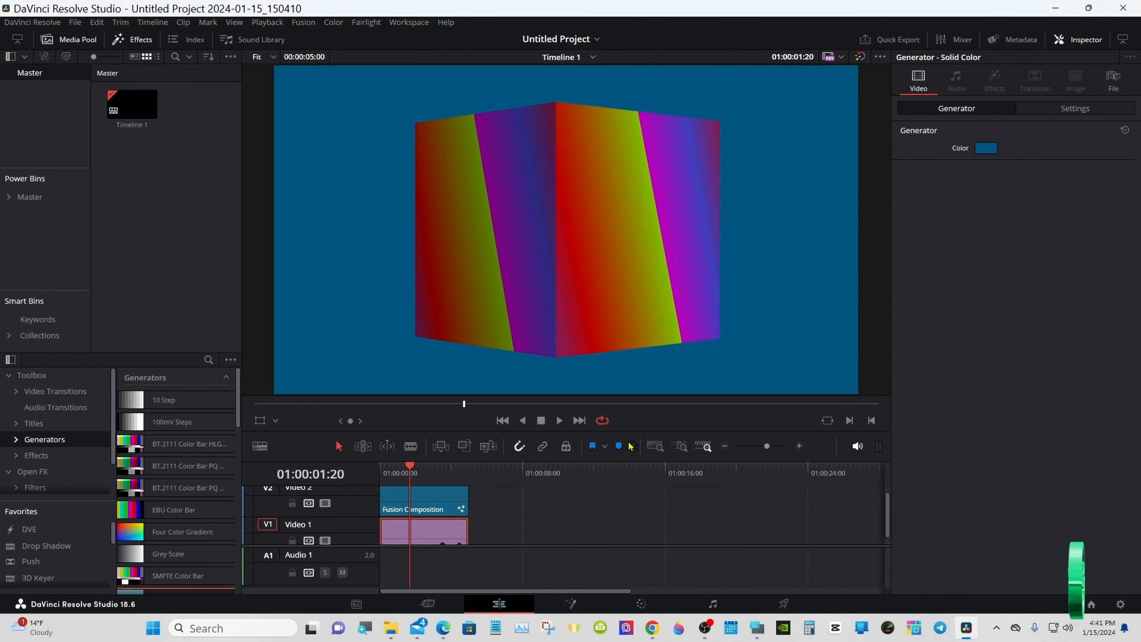
Extend both the Fusion Composition and Solid Color clips to 00:00:19:29 and enlarge the viewer area above the timeline
left_click_drag(503, 489, 756, 572)
left_click_drag(588, 465, 585, 494)
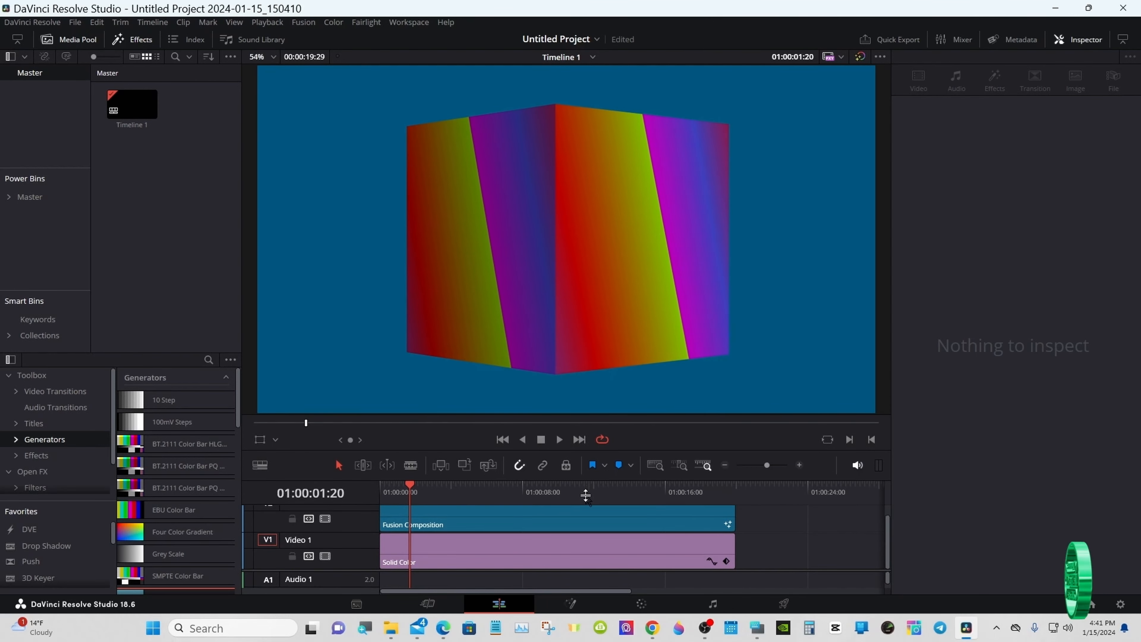